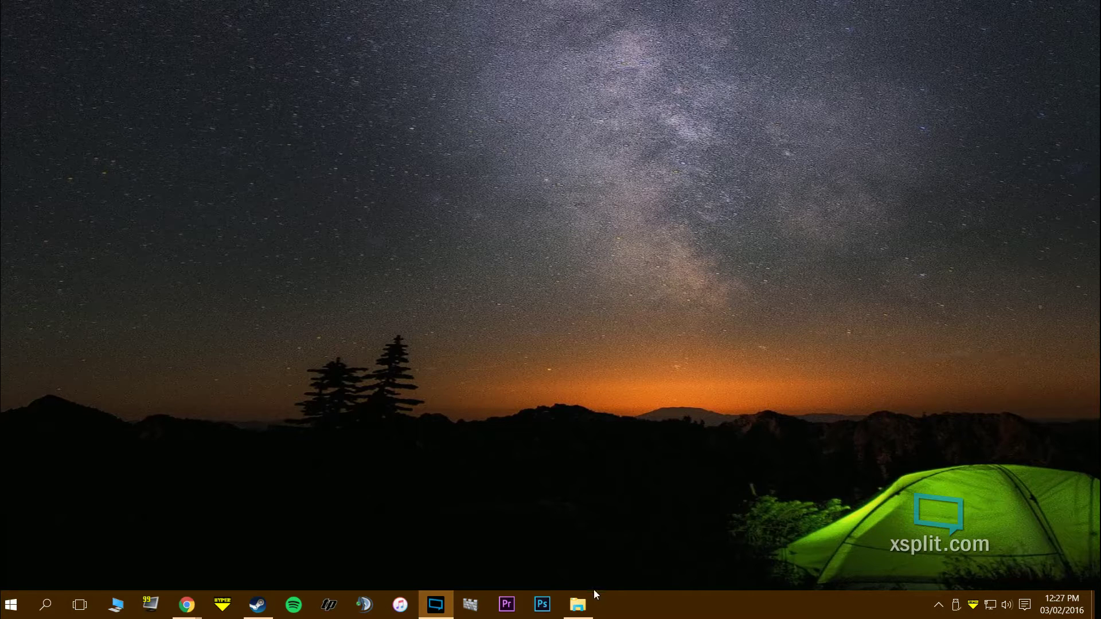
Step: Open File Explorer, launch the rFactor setup from DVD RW Drive (D:) and allow it to make changes to the PC
{"action": "mouse_move", "coordinate": [586, 597]}
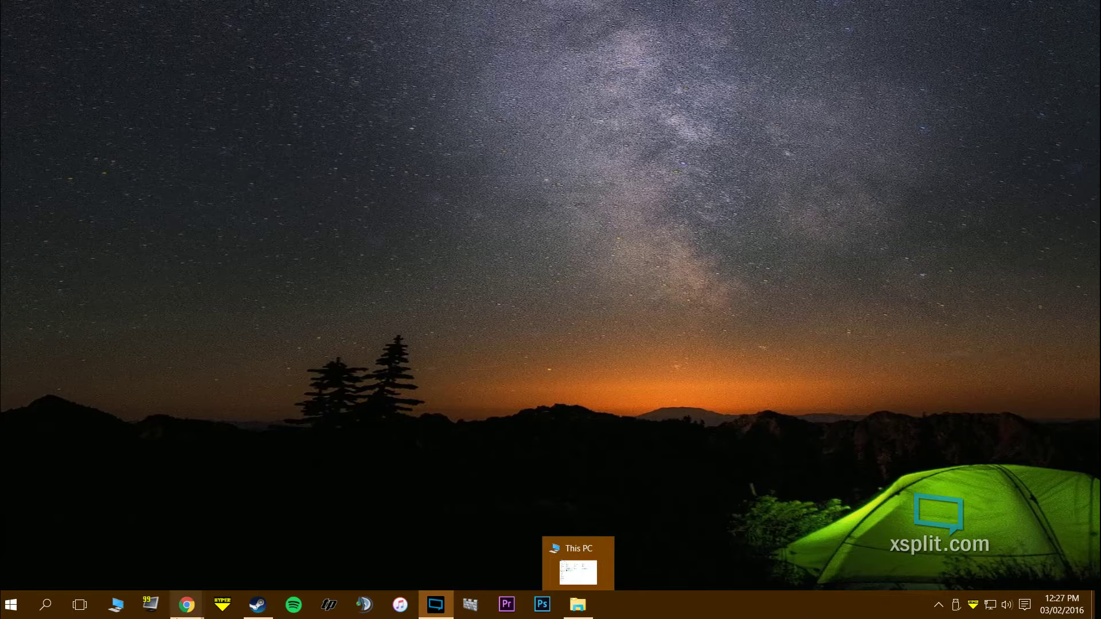
{"action": "mouse_move", "coordinate": [245, 616]}
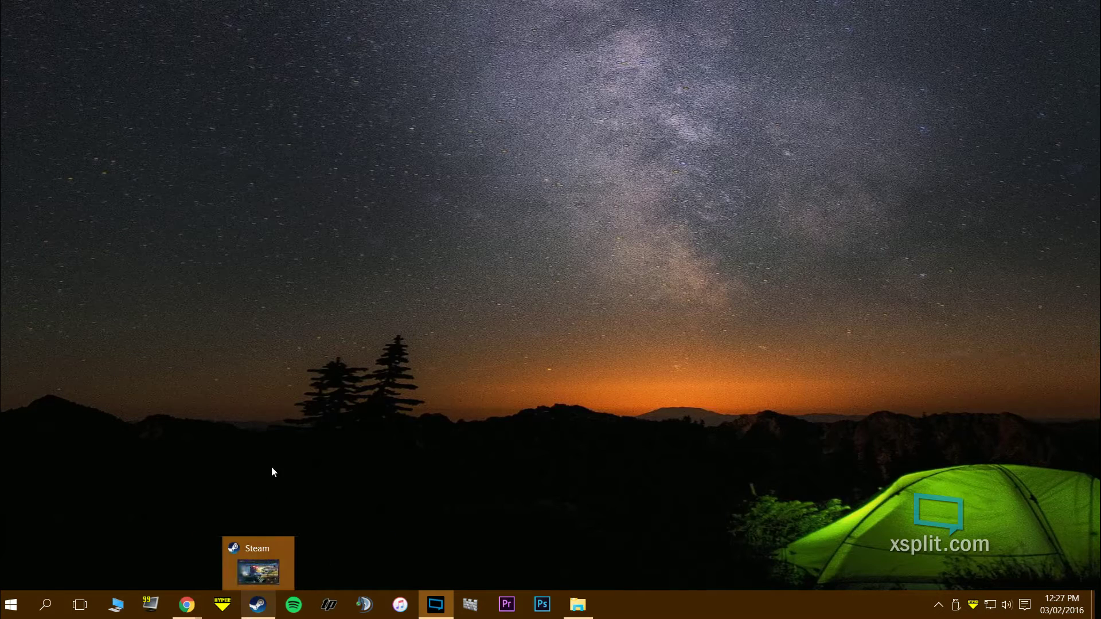
{"action": "left_click", "coordinate": [572, 608]}
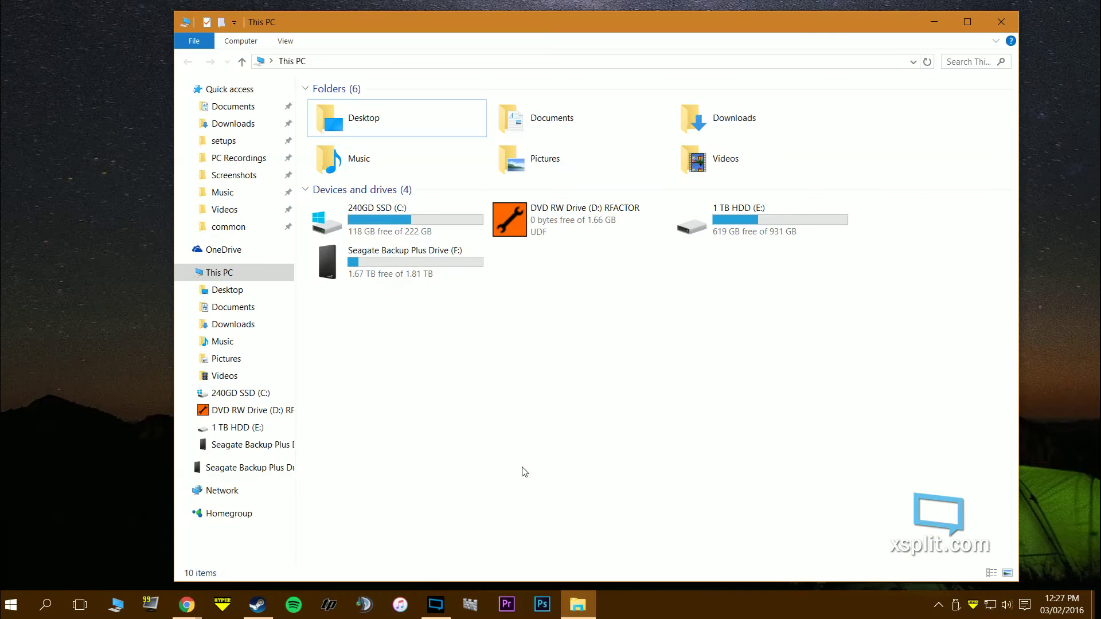
{"action": "left_click", "coordinate": [570, 235]}
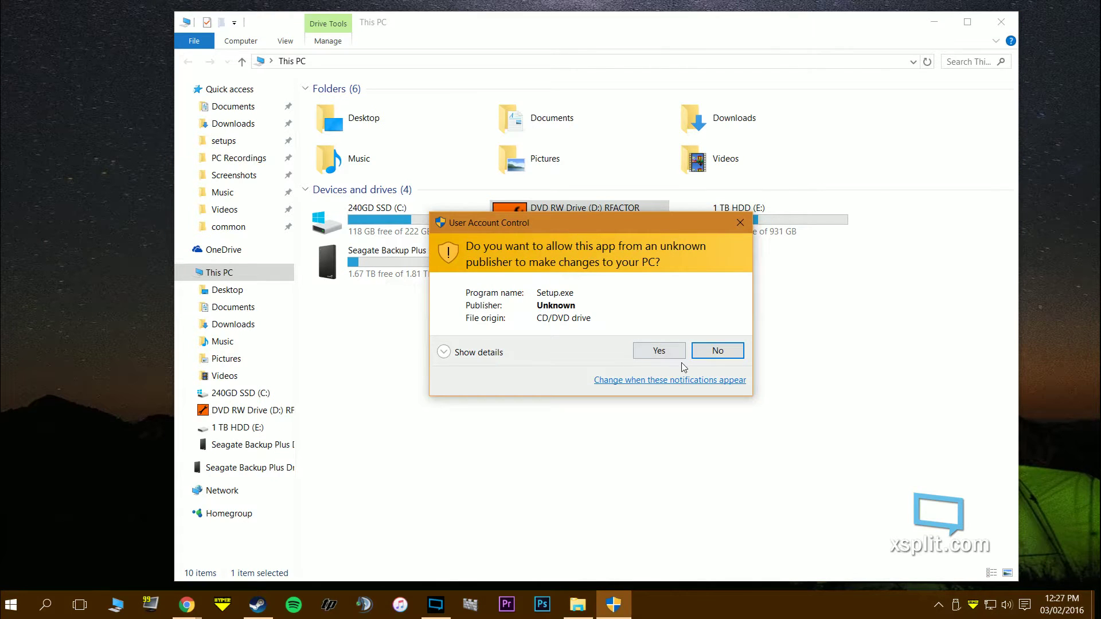
{"action": "left_click", "coordinate": [670, 355]}
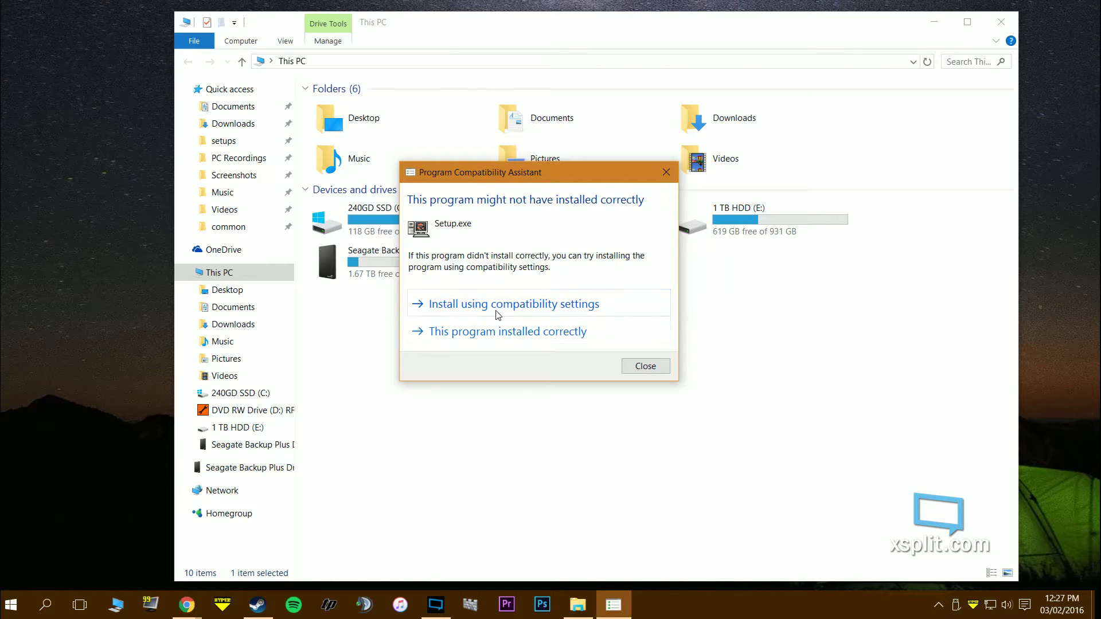
Step: Report to the Program Compatibility Assistant that the program installed correctly, and minimize the File Explorer window
{"action": "left_click", "coordinate": [498, 331]}
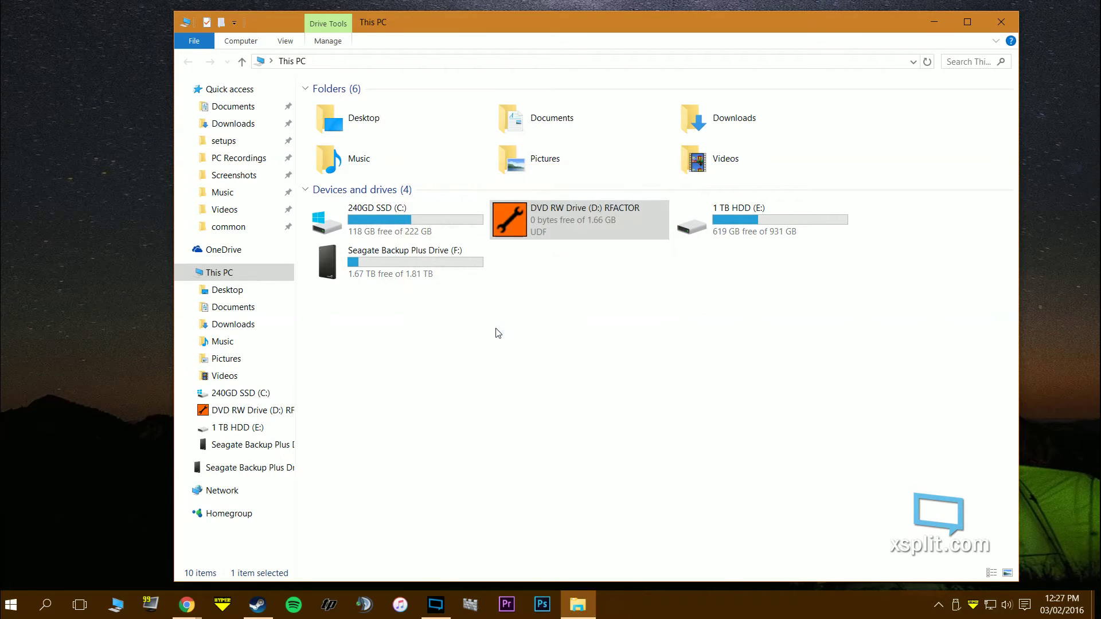
{"action": "left_click", "coordinate": [565, 283]}
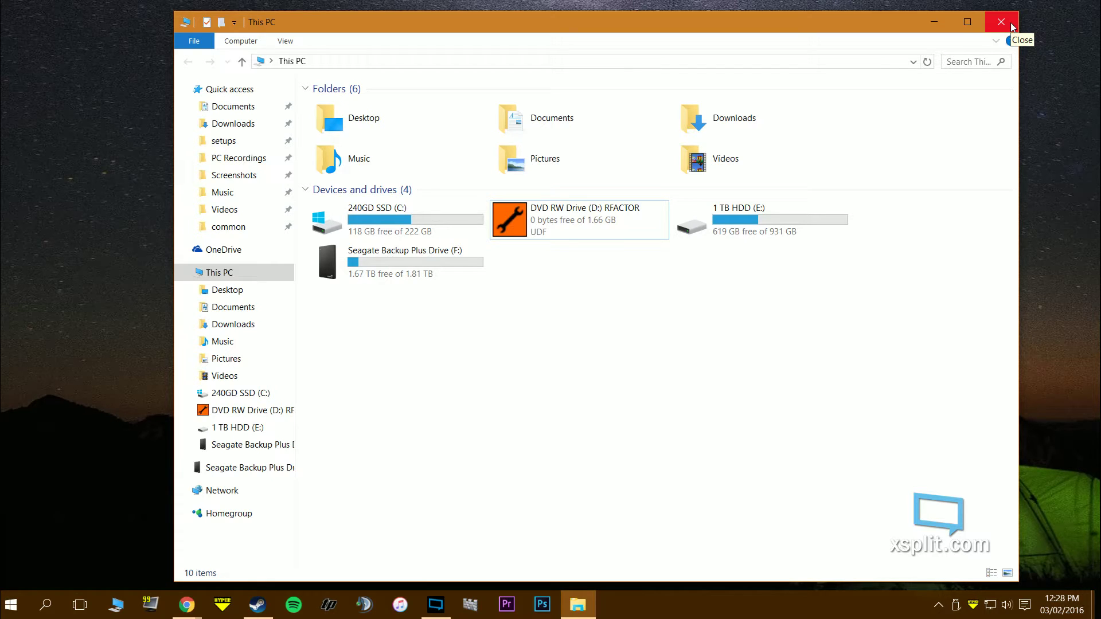
{"action": "left_click", "coordinate": [940, 23]}
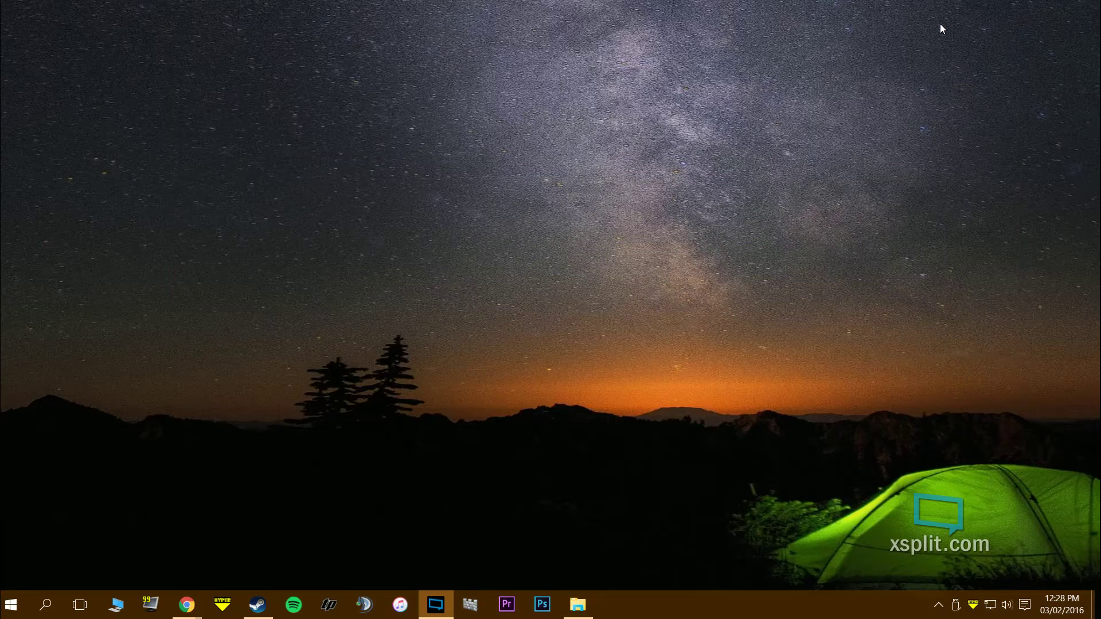
Step: Switch to Steam and browse the store's Racing games
{"action": "left_click", "coordinate": [258, 604]}
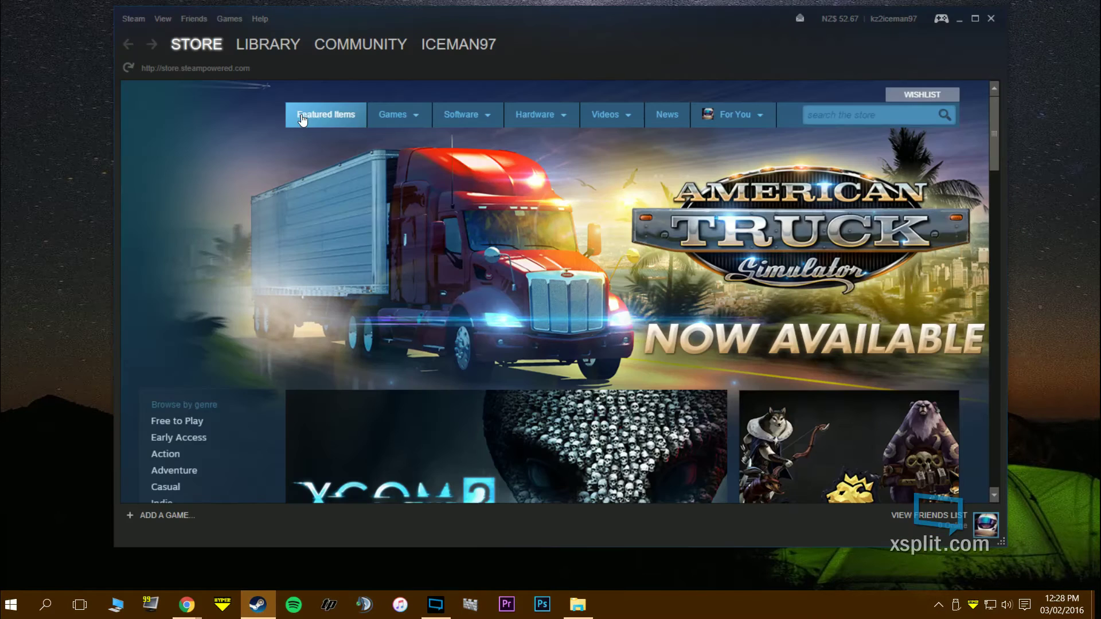
{"action": "mouse_move", "coordinate": [405, 118]}
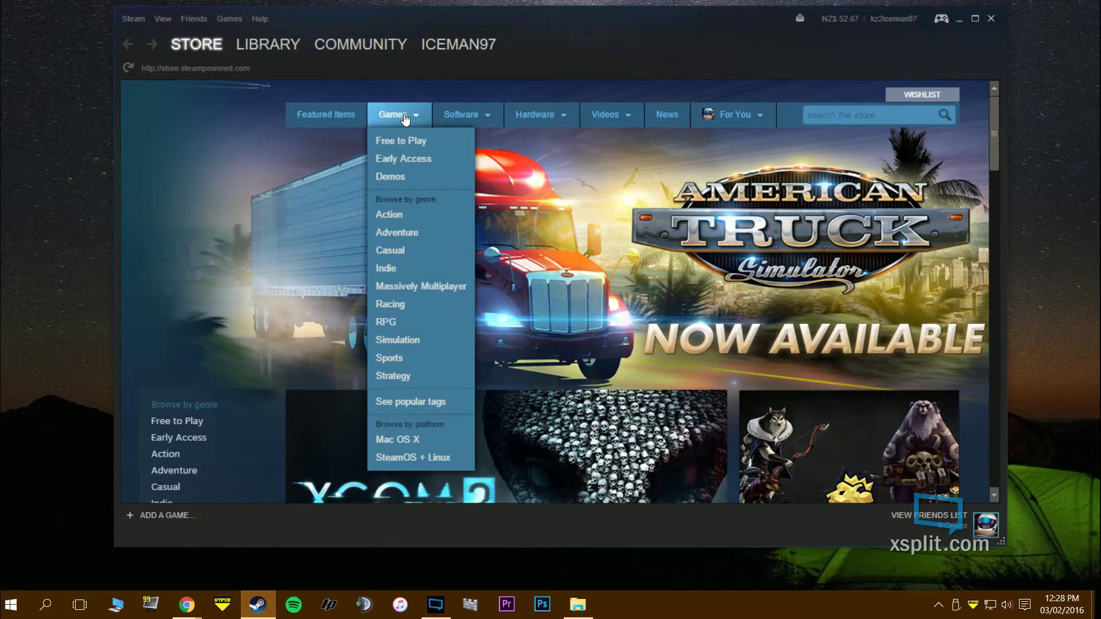
{"action": "left_click", "coordinate": [429, 315]}
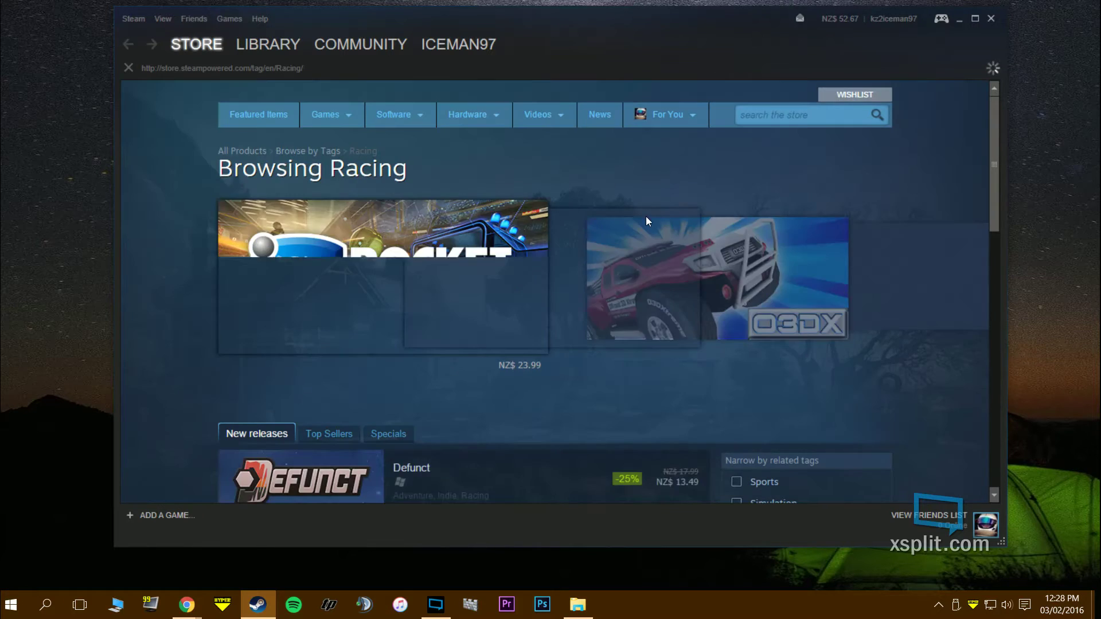
{"action": "scroll", "coordinate": [647, 218], "scroll_direction": "down", "scroll_amount": 10}
{"action": "scroll", "coordinate": [647, 220], "scroll_direction": "down", "scroll_amount": 6}
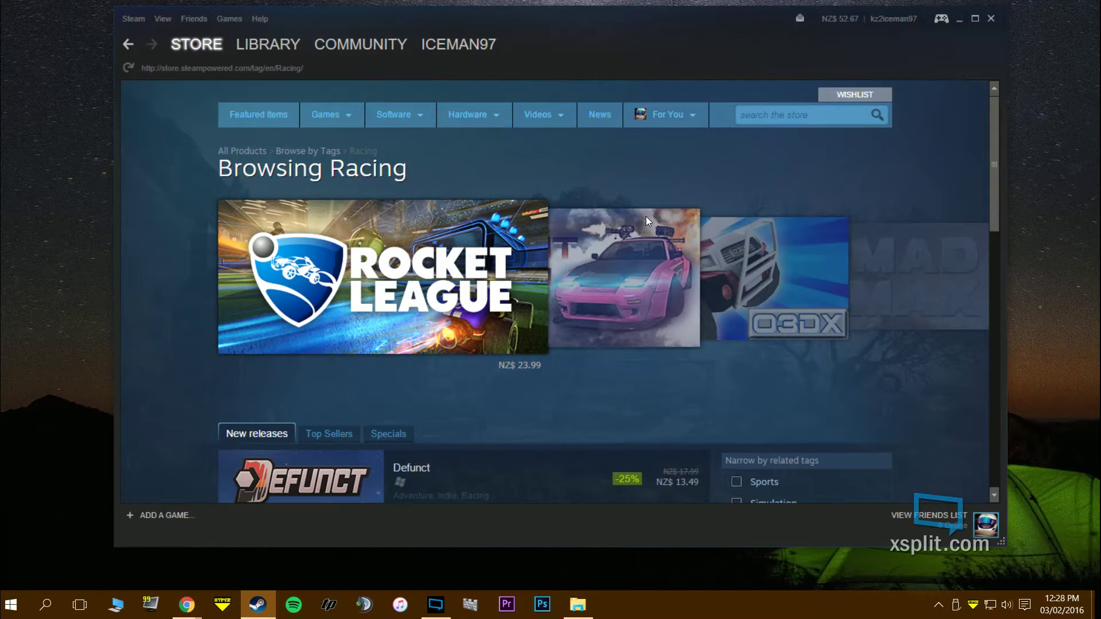
Step: Search the Steam store for "rfactor" and view the rFactor game page, including its purchase section
{"action": "left_click", "coordinate": [784, 118]}
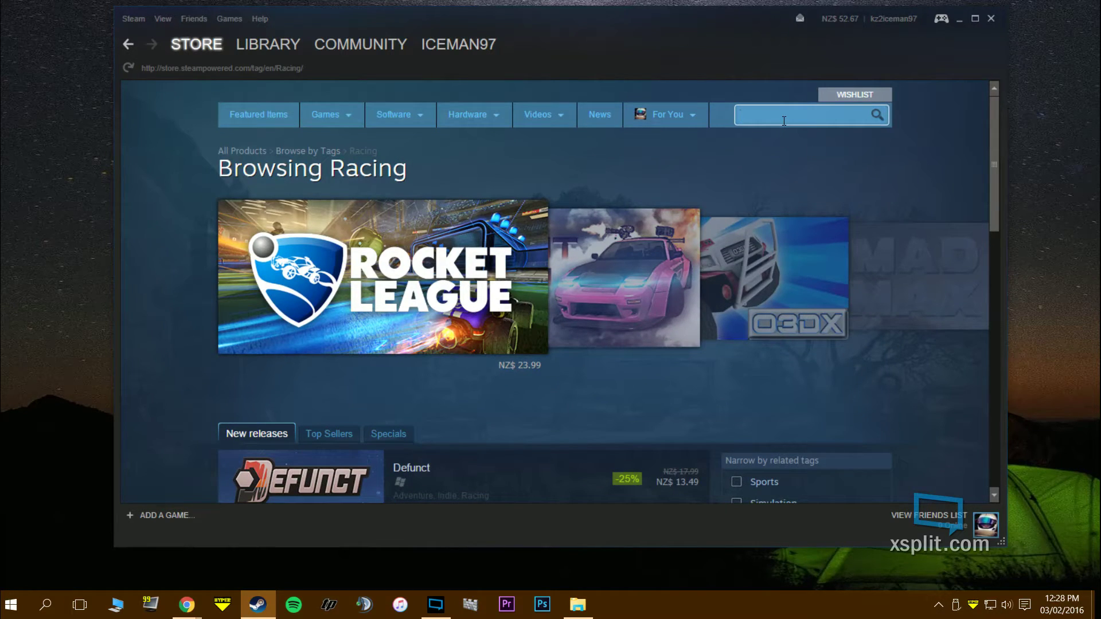
{"action": "type", "text": "rfactor"}
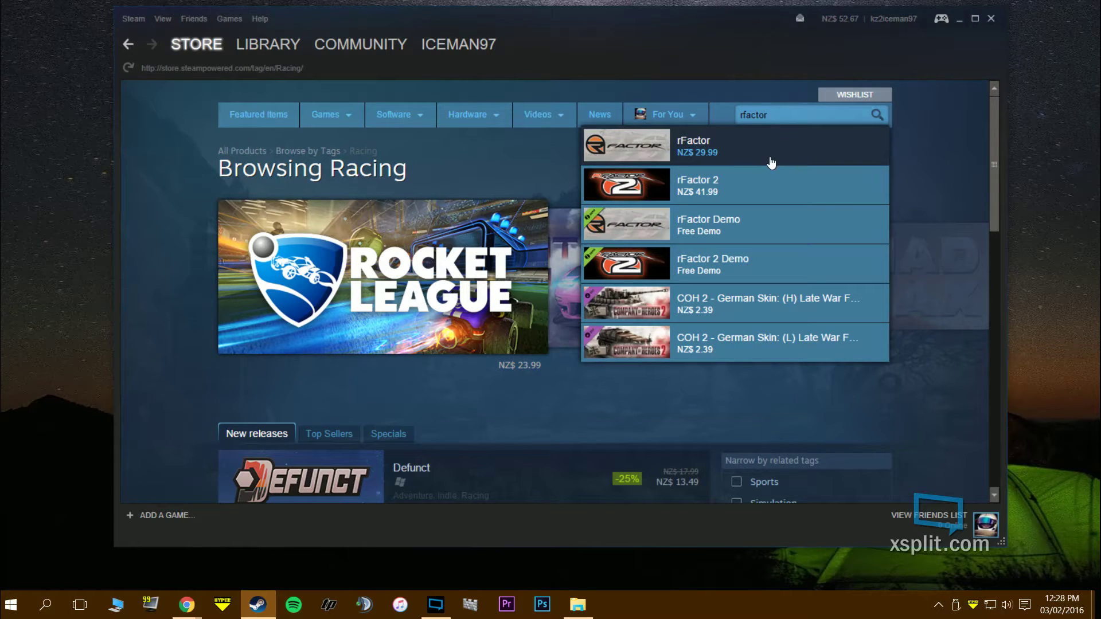
{"action": "left_click", "coordinate": [767, 160]}
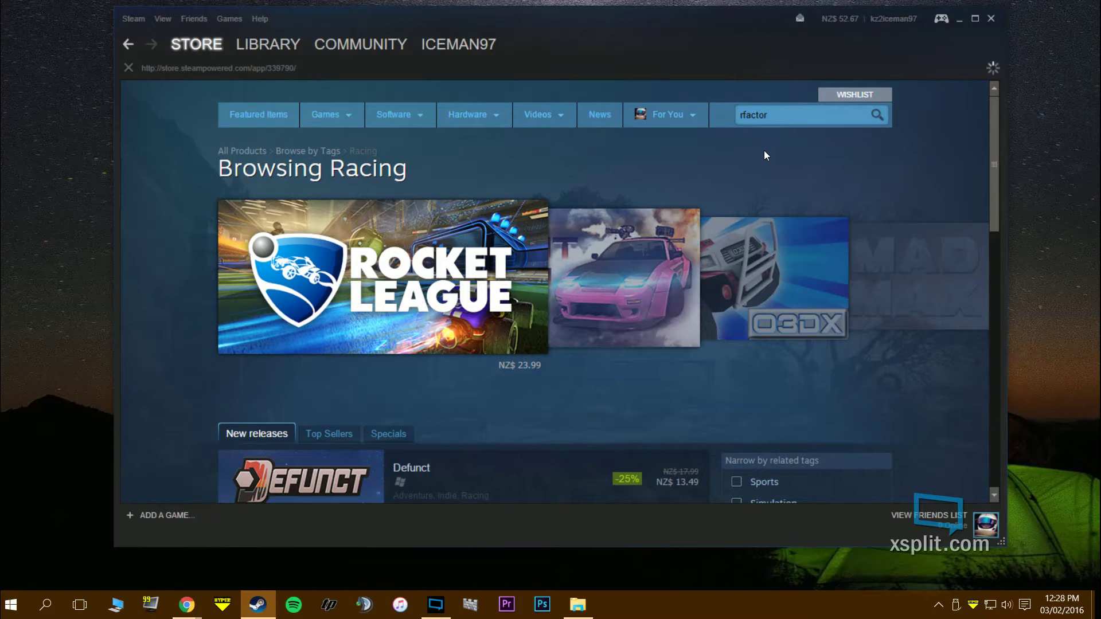
{"action": "scroll", "coordinate": [764, 150], "scroll_direction": "down", "scroll_amount": 6}
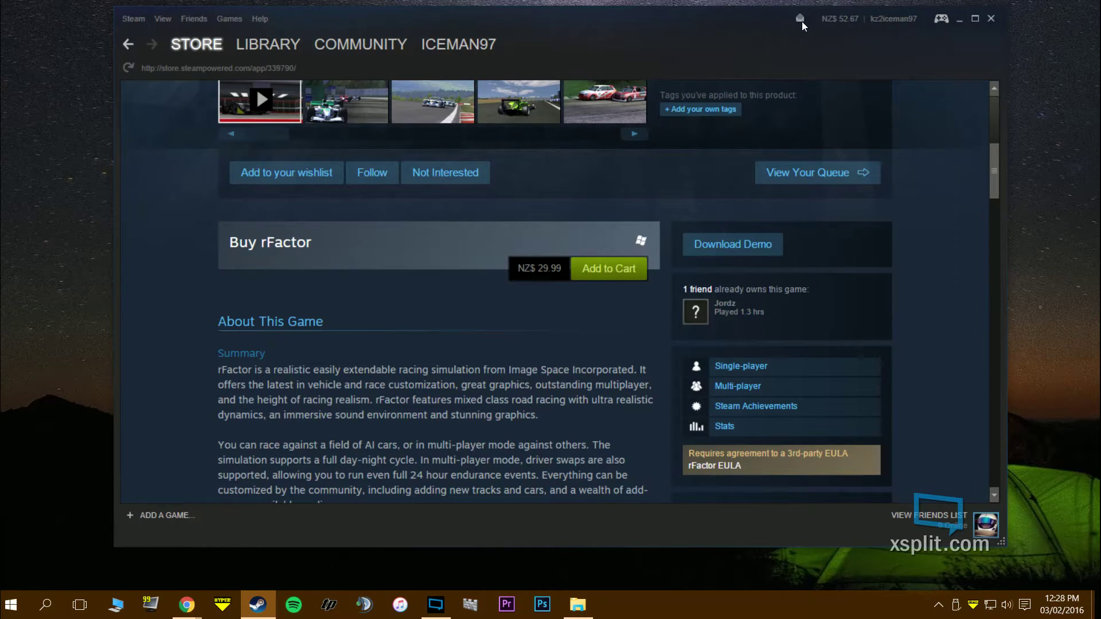
{"action": "scroll", "coordinate": [652, 273], "scroll_direction": "up", "scroll_amount": 6}
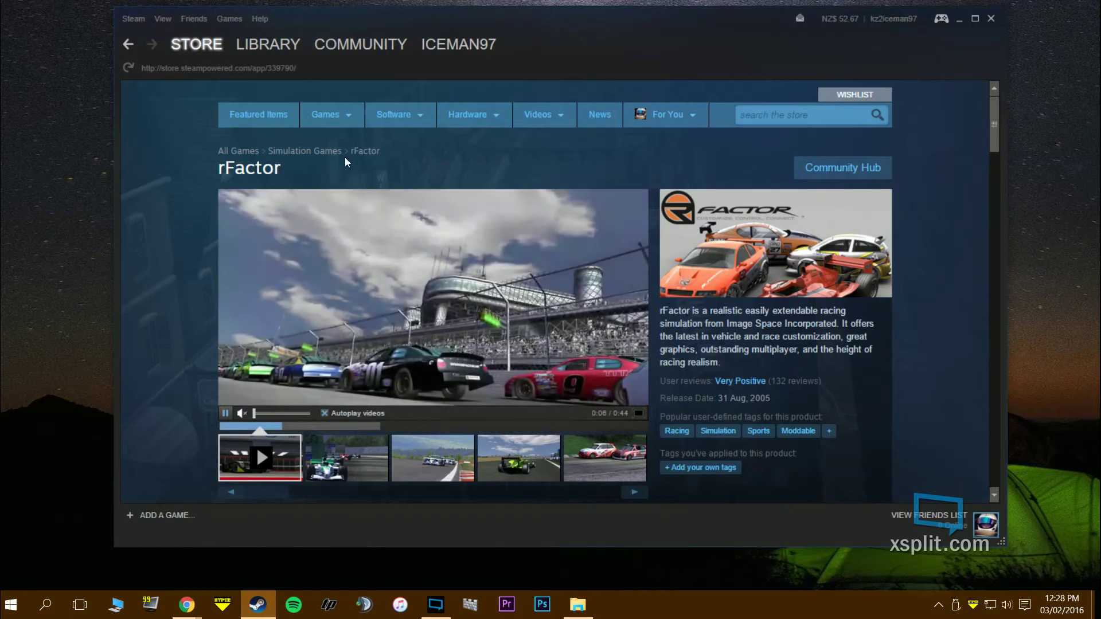
Step: Look through the Steam library's installed and uninstalled games, viewing F1 Race Stars and DiRT Rally, and minimize Steam
{"action": "left_click", "coordinate": [240, 42]}
{"action": "scroll", "coordinate": [234, 393], "scroll_direction": "up", "scroll_amount": 6}
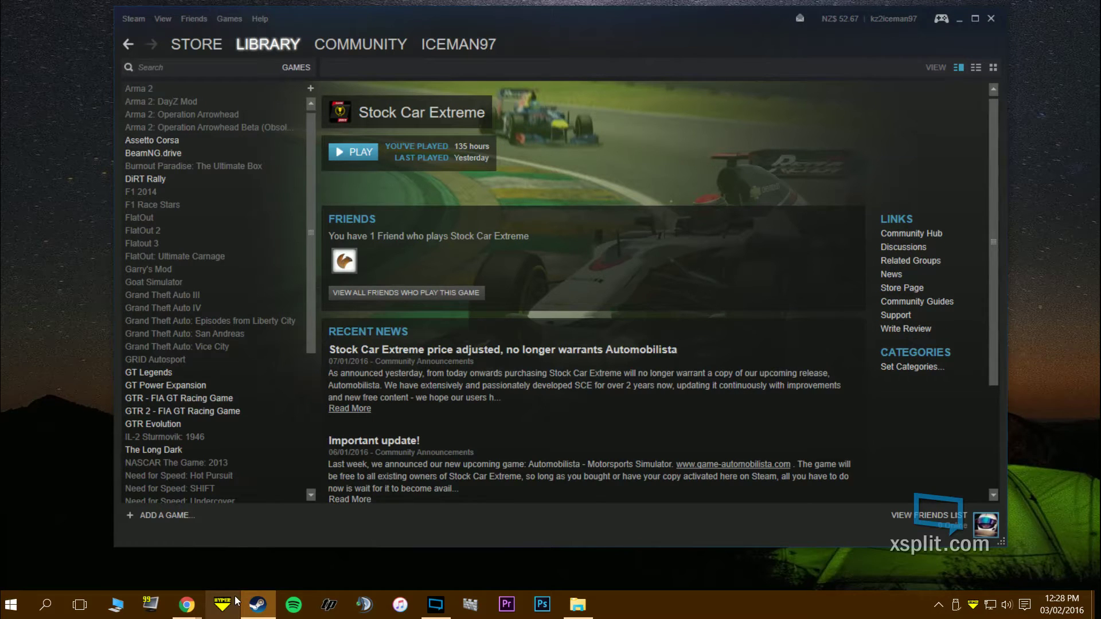
{"action": "left_click", "coordinate": [232, 205]}
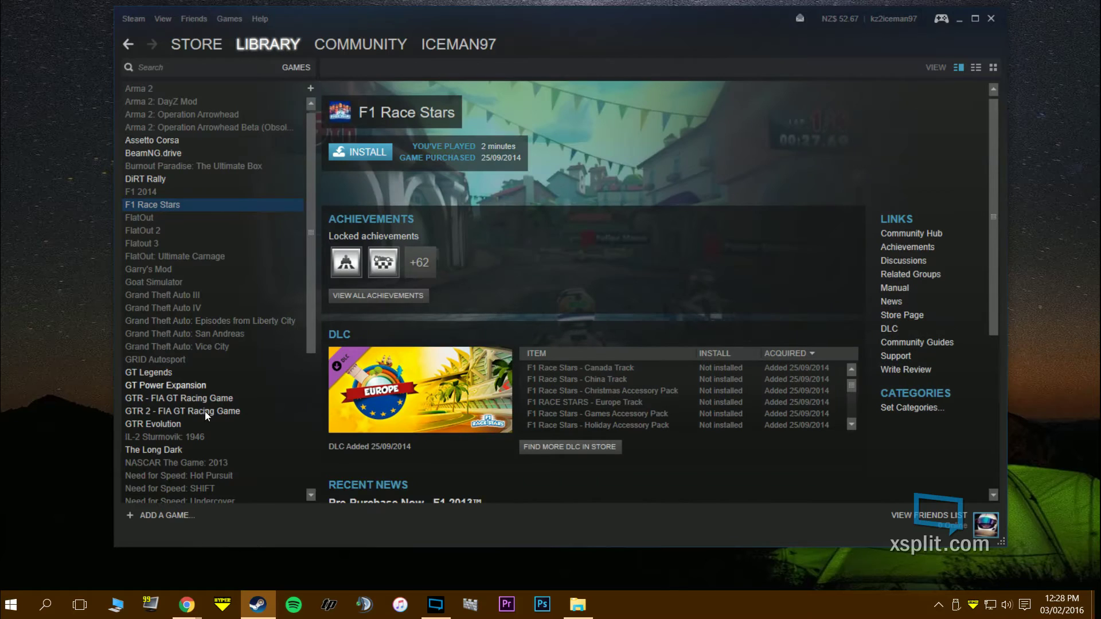
{"action": "left_click", "coordinate": [211, 179]}
{"action": "scroll", "coordinate": [229, 146], "scroll_direction": "down", "scroll_amount": 5}
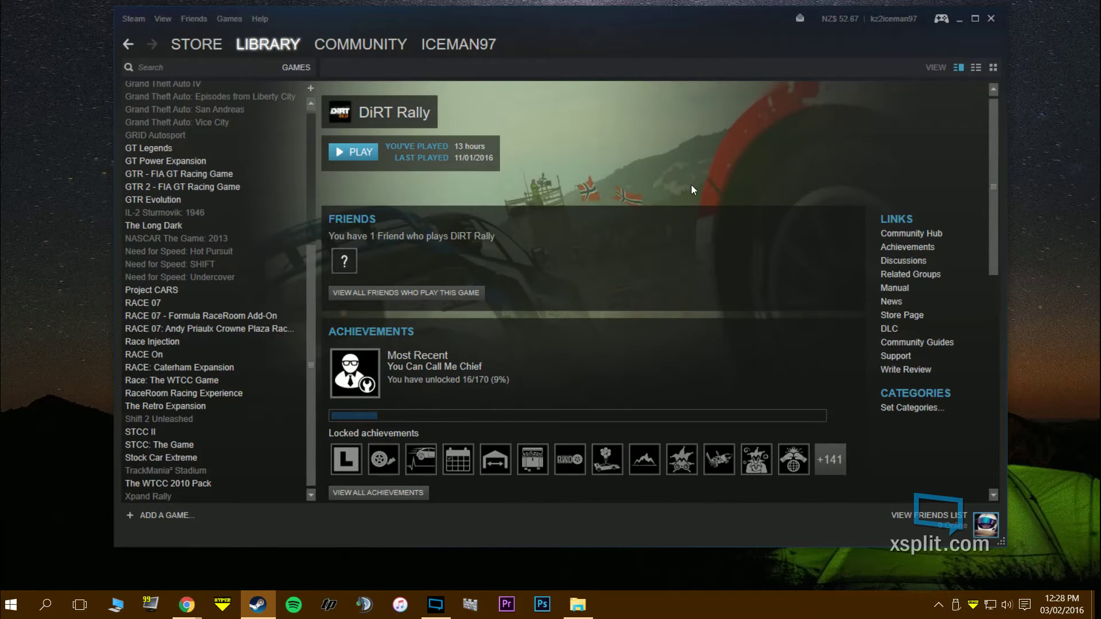
{"action": "left_click", "coordinate": [961, 18]}
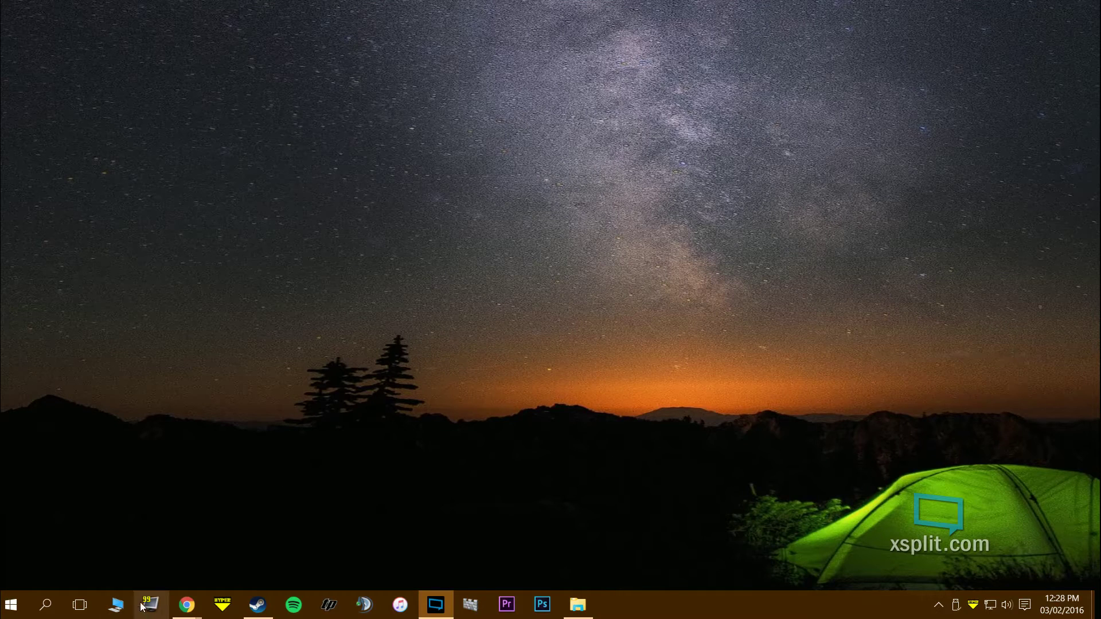
Step: Switch to File Explorer and look through the 1 TB HDD (E:) and the Program Files folder on 240GD SSD (C:)
{"action": "left_click", "coordinate": [576, 603]}
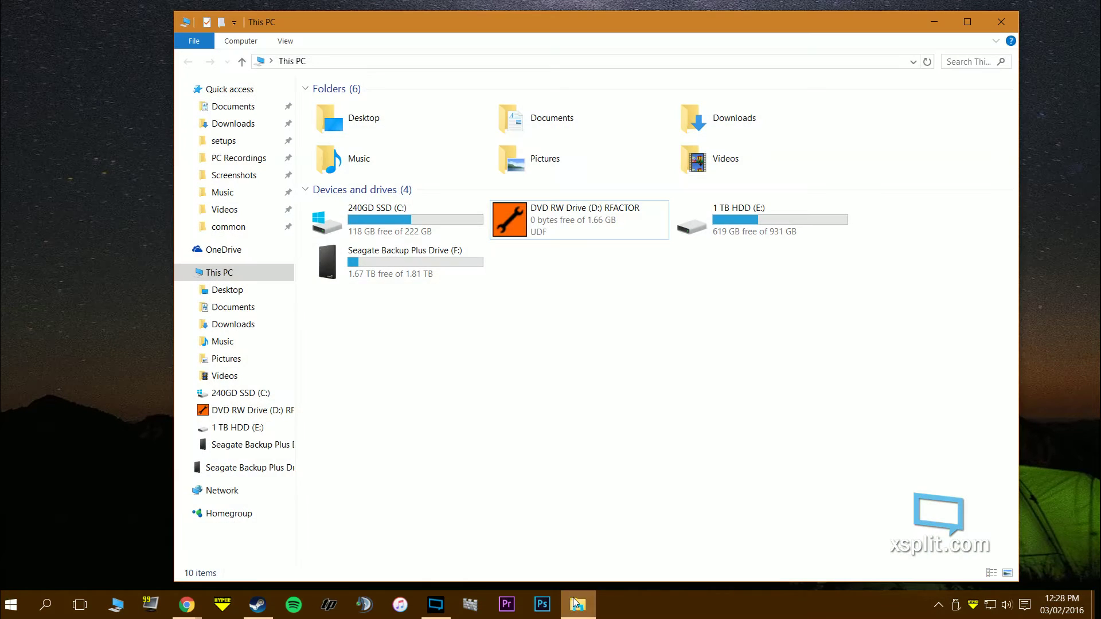
{"action": "left_click", "coordinate": [252, 429]}
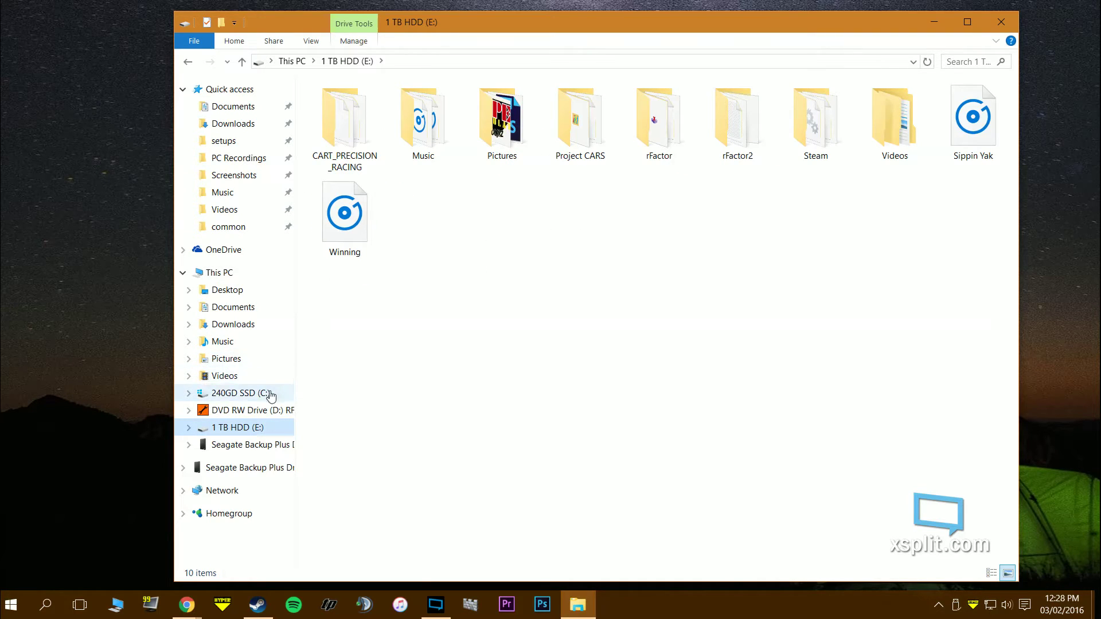
{"action": "left_click", "coordinate": [236, 394]}
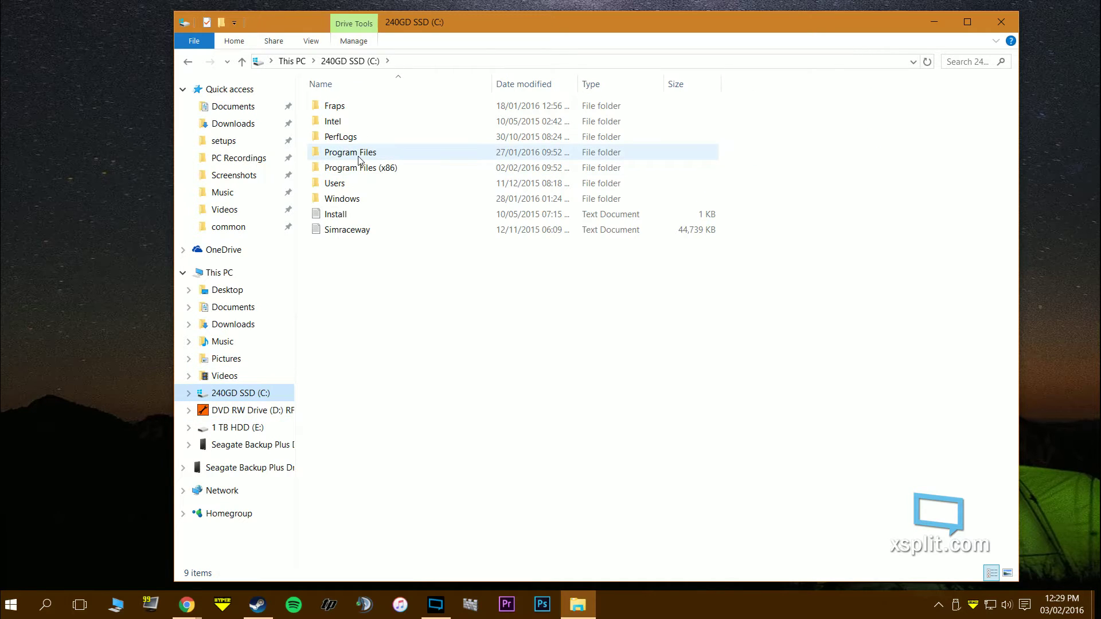
{"action": "double_click", "coordinate": [350, 152]}
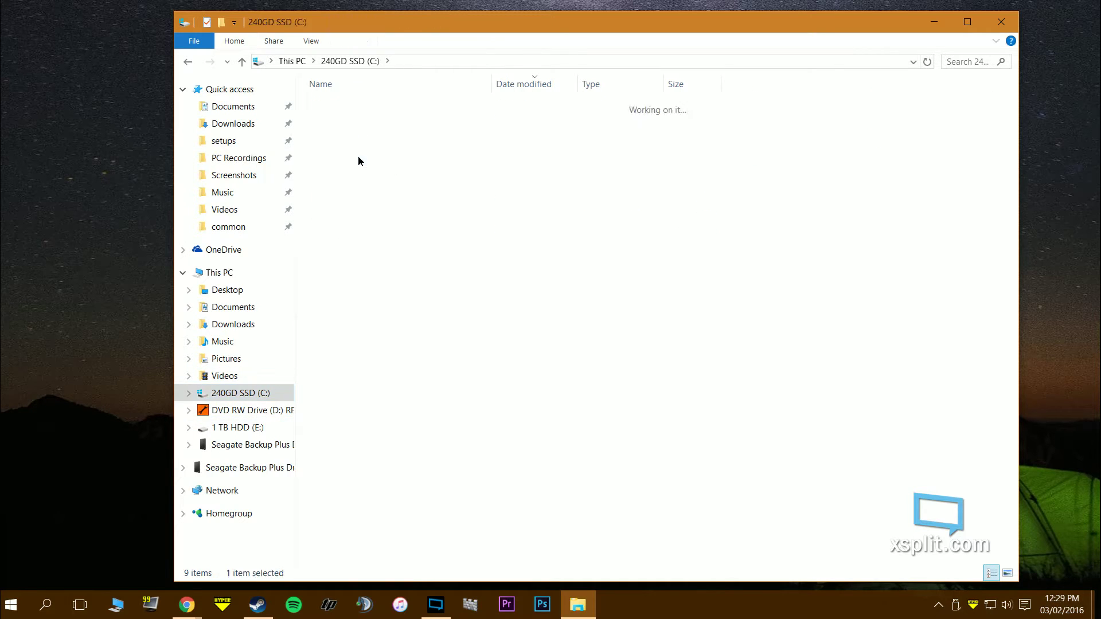
{"action": "left_click", "coordinate": [188, 63]}
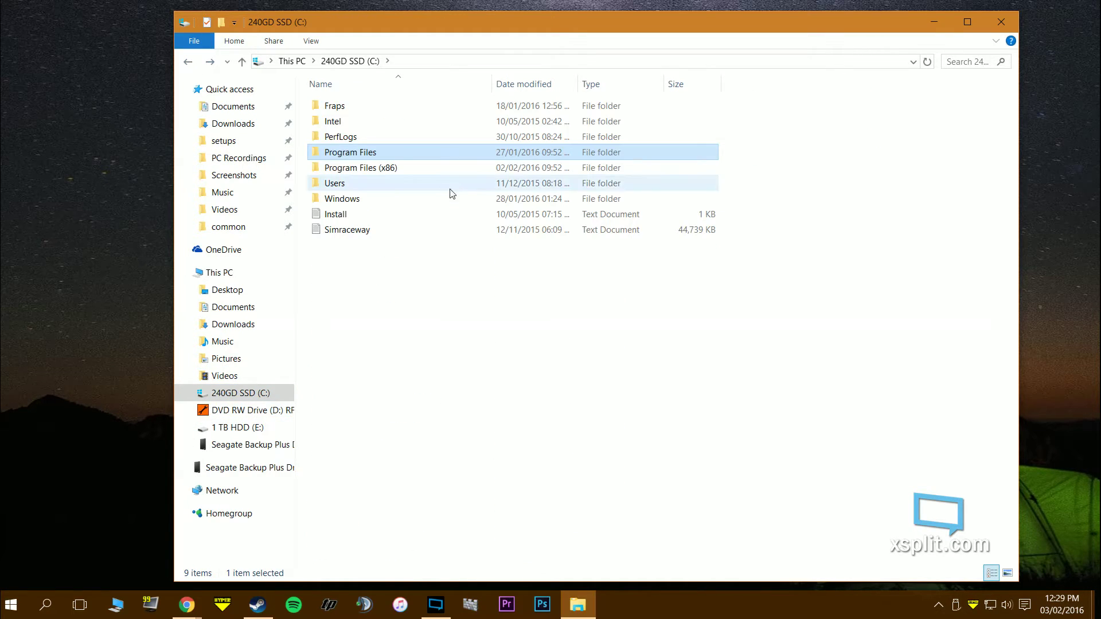
{"action": "double_click", "coordinate": [420, 157]}
{"action": "scroll", "coordinate": [425, 340], "scroll_direction": "down", "scroll_amount": 1}
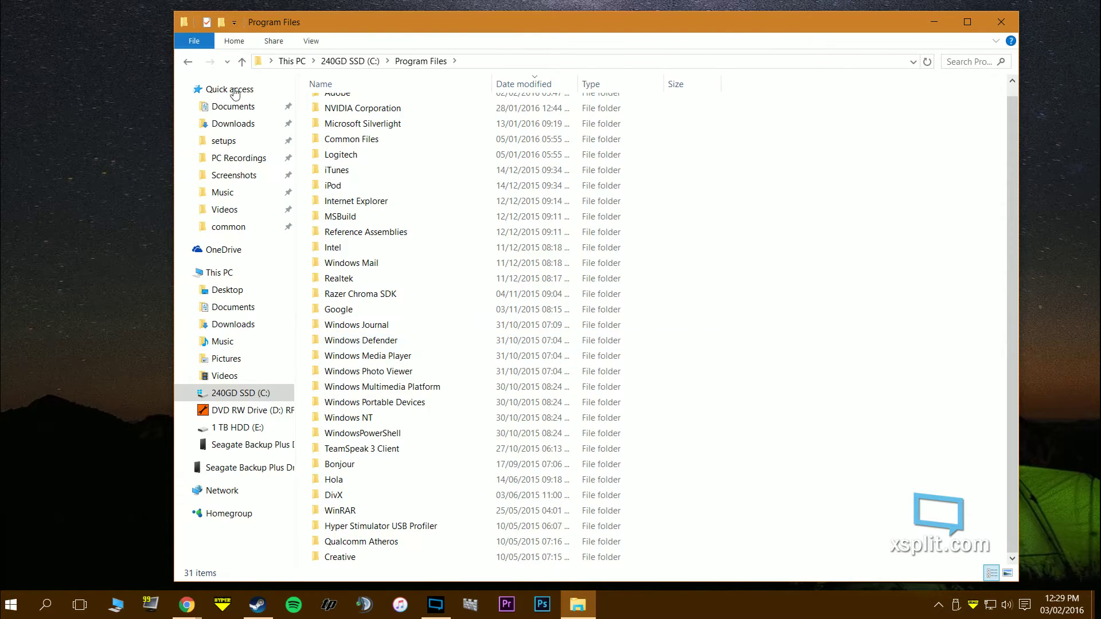
{"action": "left_click", "coordinate": [188, 62]}
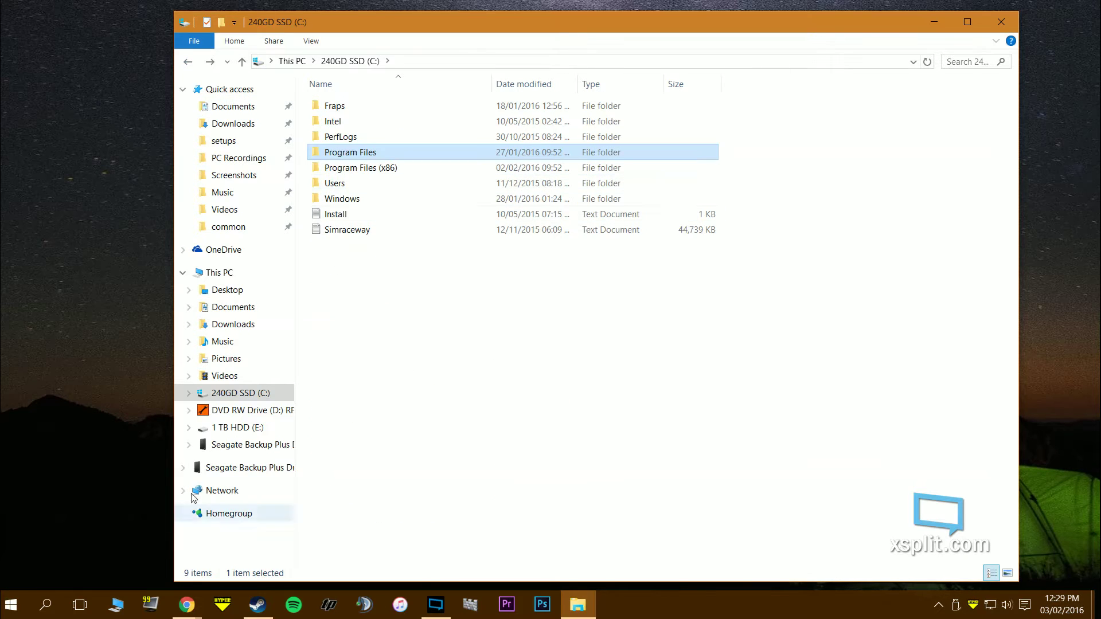
Step: Open the rFactor folder on the 1 TB HDD (E:)
{"action": "left_click", "coordinate": [238, 428]}
{"action": "left_click", "coordinate": [638, 123]}
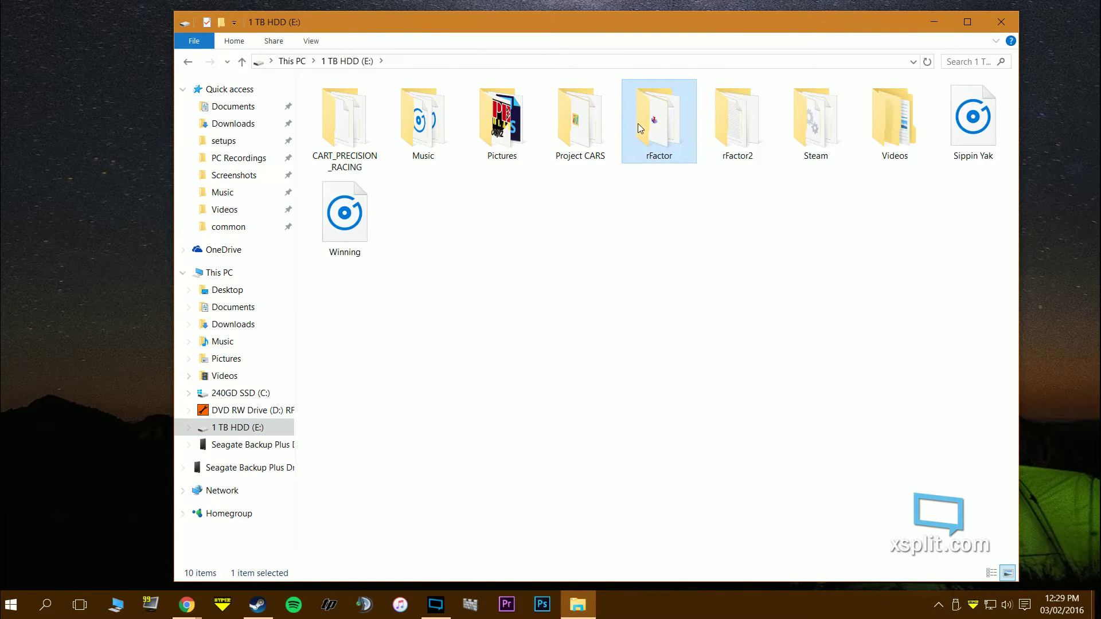
{"action": "double_click", "coordinate": [637, 123]}
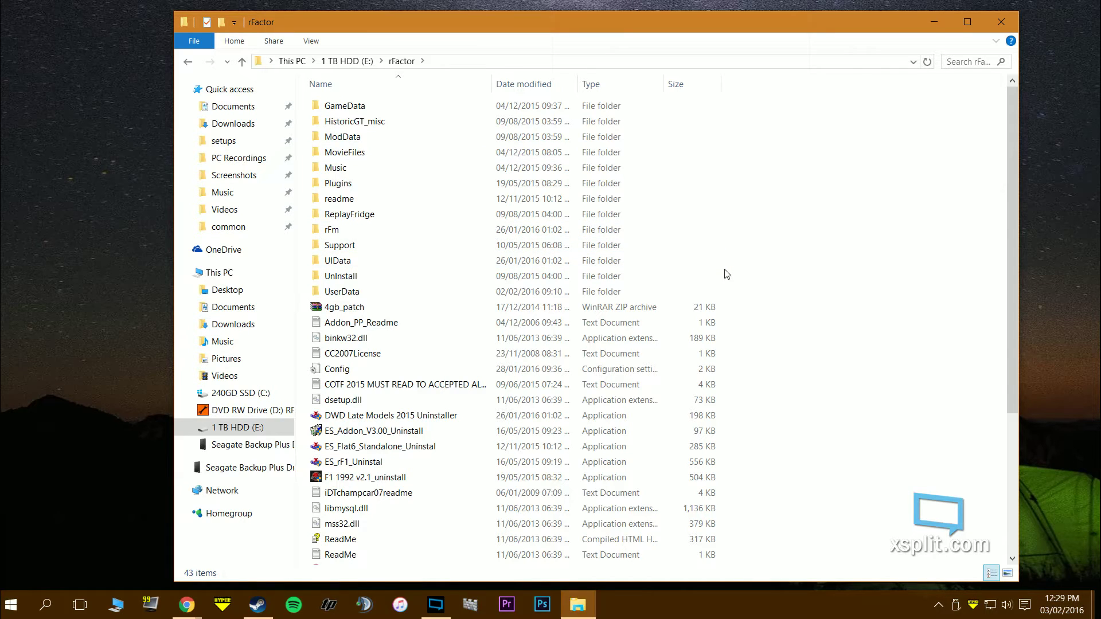
Step: Examine the files on the rFactor disc in DVD RW Drive (D:), collapsing its folder tree
{"action": "right_click", "coordinate": [276, 417]}
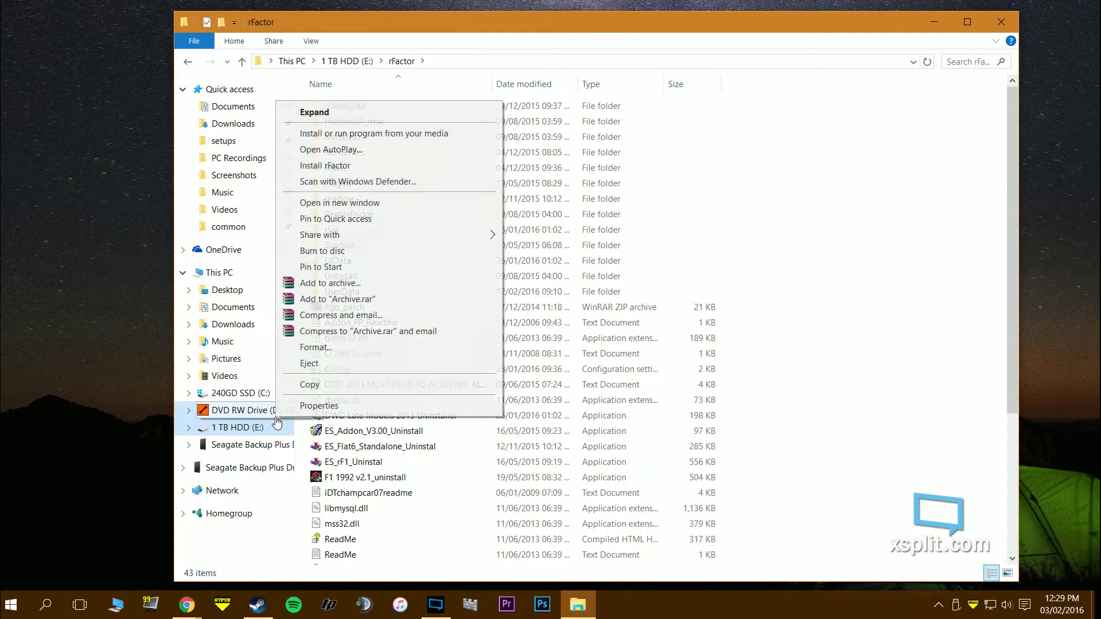
{"action": "left_click", "coordinate": [325, 113]}
{"action": "left_click", "coordinate": [227, 388]}
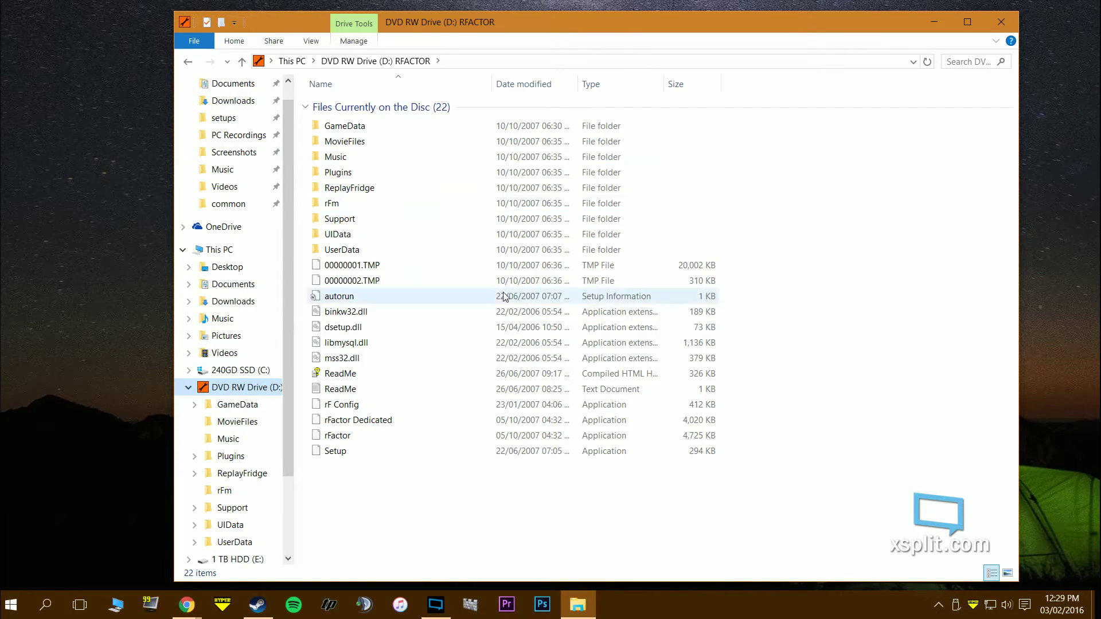
{"action": "left_click", "coordinate": [188, 387]}
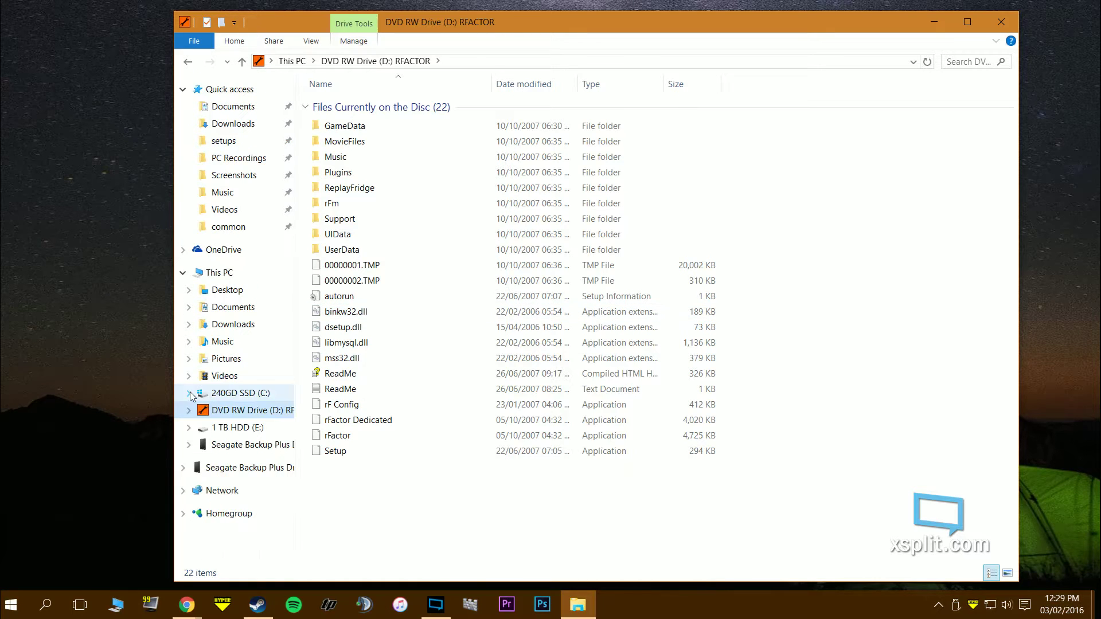
Step: Return to the rFactor folder on the E: drive and look through its files
{"action": "left_click", "coordinate": [186, 62]}
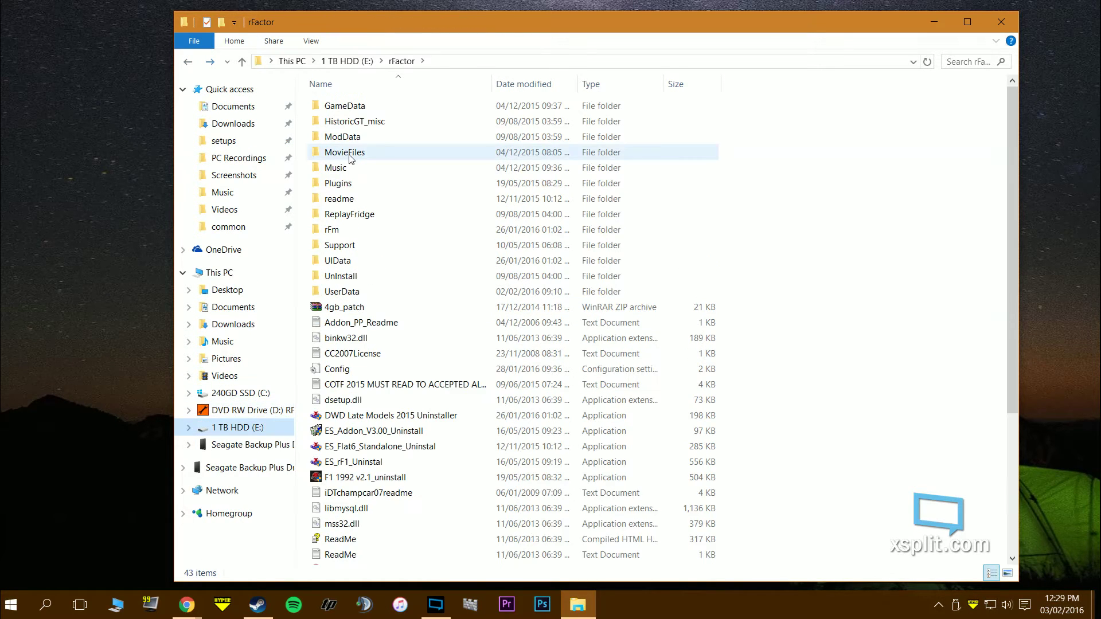
{"action": "scroll", "coordinate": [516, 330], "scroll_direction": "down", "scroll_amount": 4}
{"action": "scroll", "coordinate": [516, 330], "scroll_direction": "up", "scroll_amount": 4}
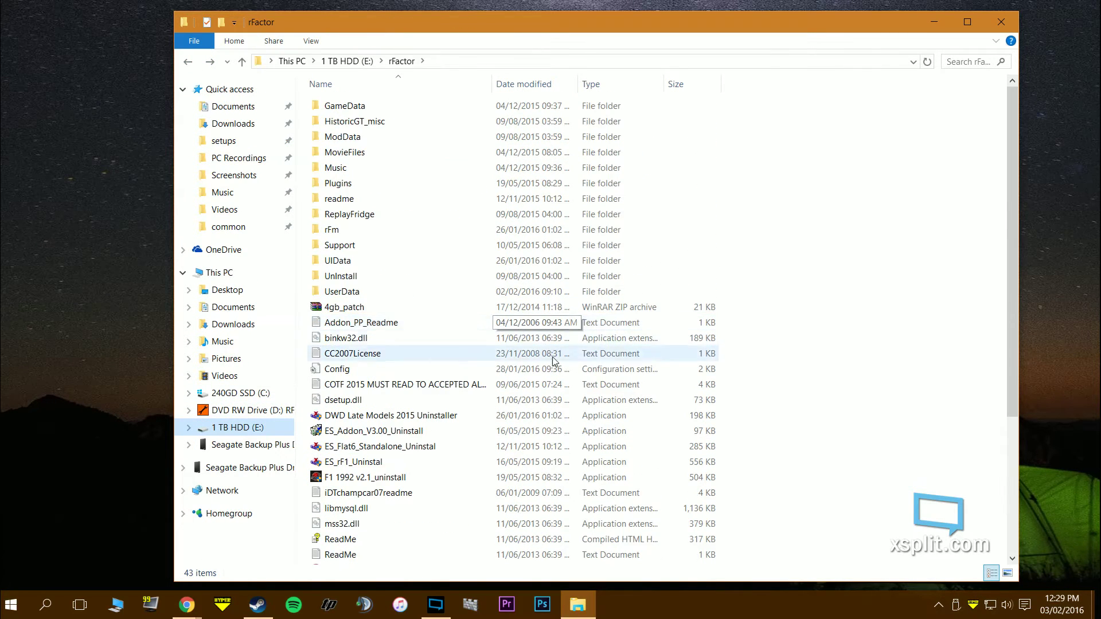
Step: Launch the rFactor Dedicated application from the rFactor folder and point out the rFactor application beside it
{"action": "scroll", "coordinate": [505, 390], "scroll_direction": "down", "scroll_amount": 4}
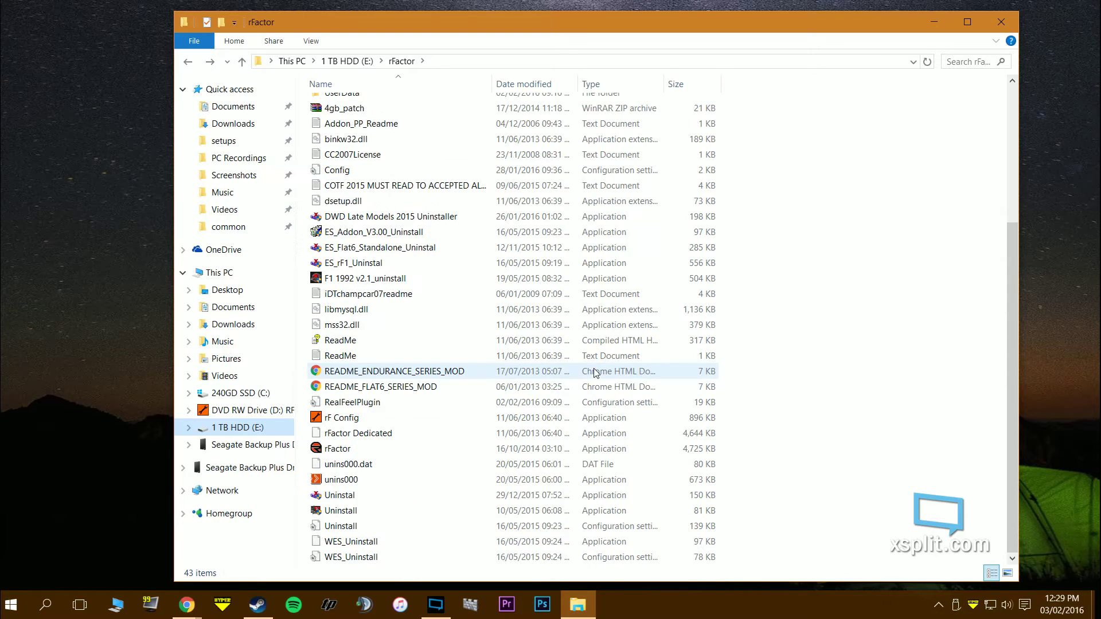
{"action": "left_click", "coordinate": [457, 439]}
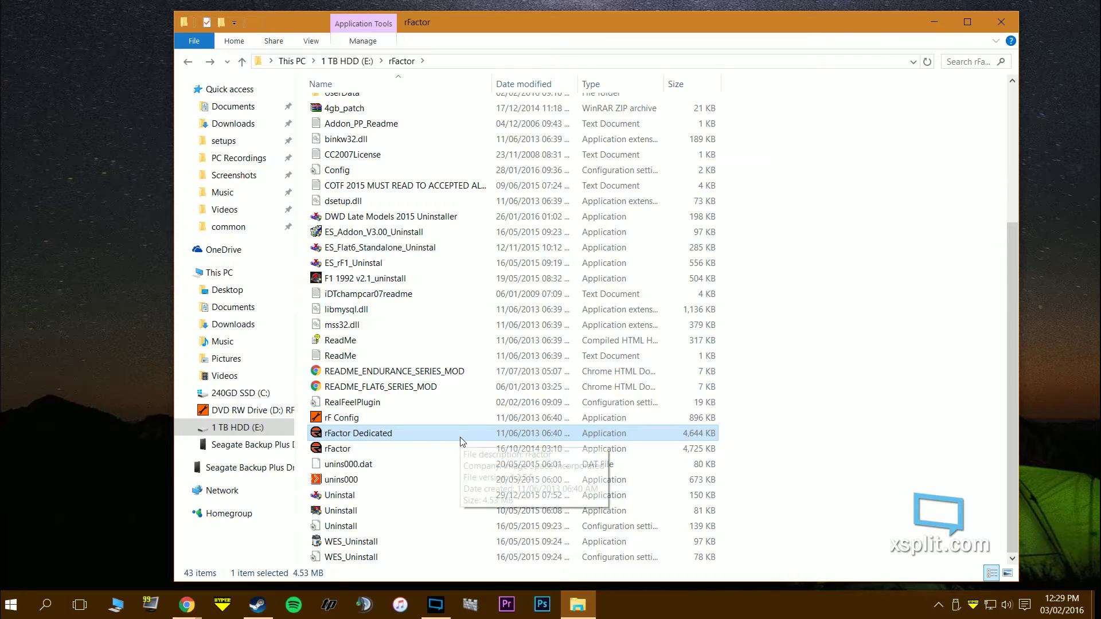
{"action": "double_click", "coordinate": [463, 441]}
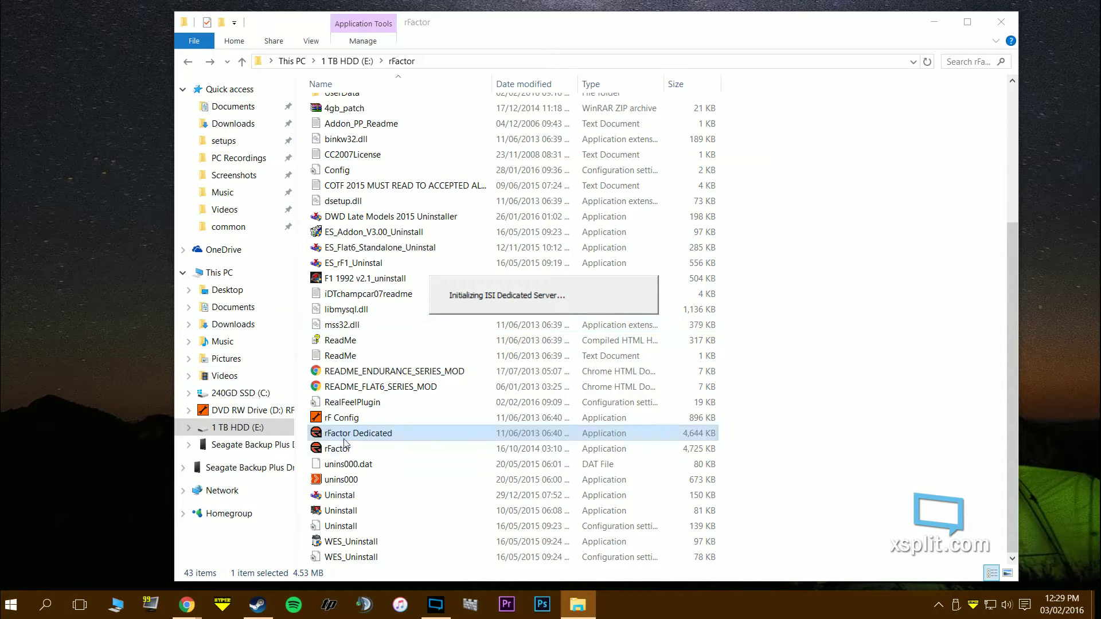
{"action": "left_click", "coordinate": [361, 452]}
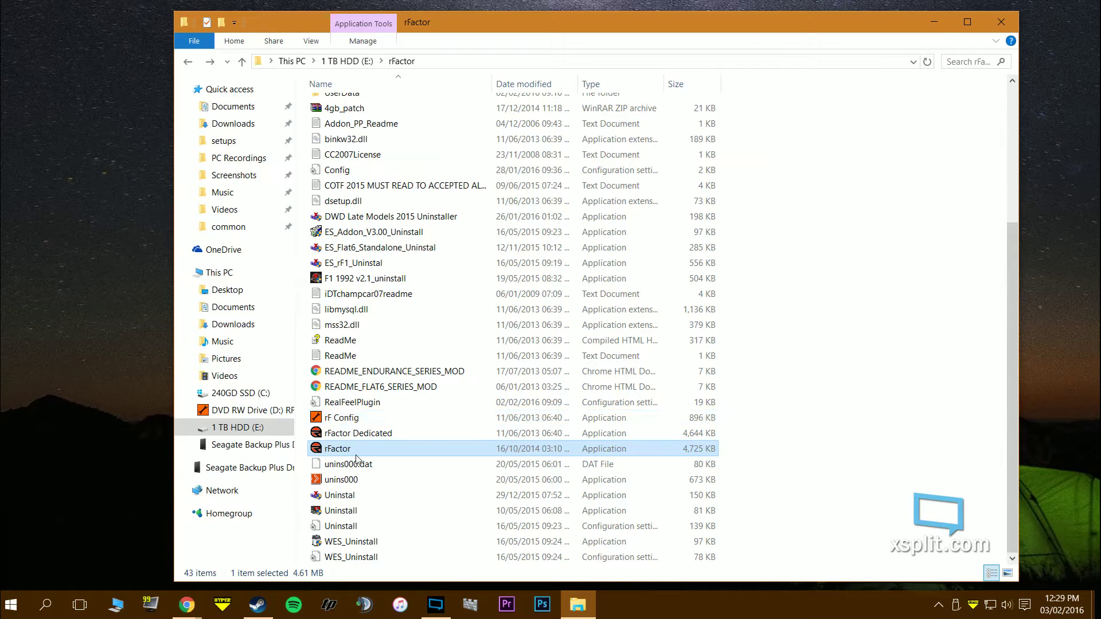
Step: Open rF Config to view the video setup, close it, and return to the rFactor folder window
{"action": "left_click", "coordinate": [355, 420]}
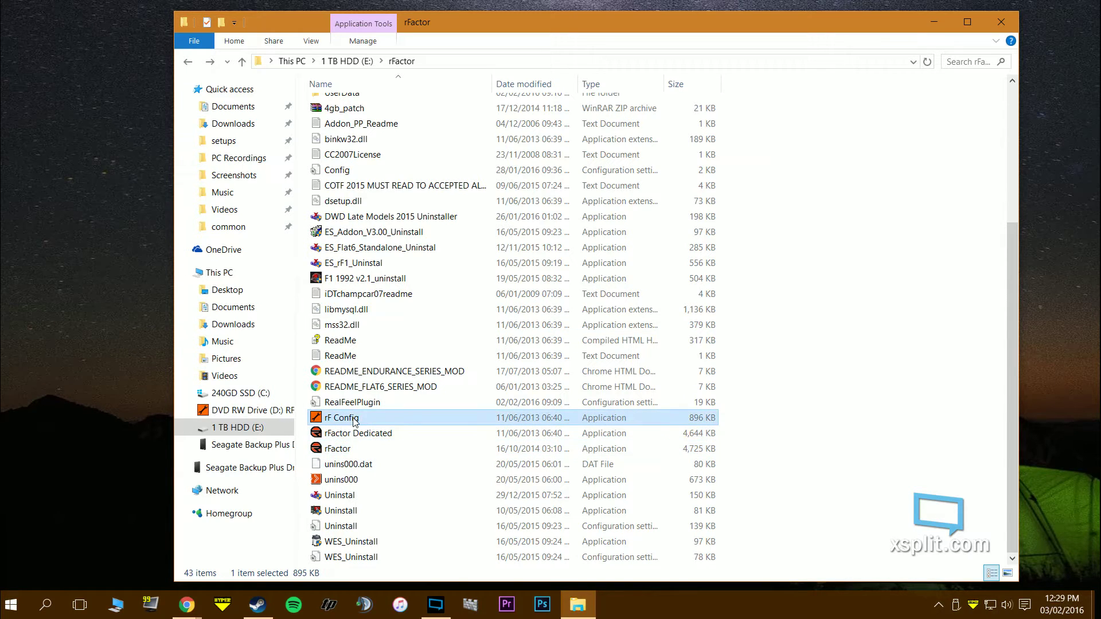
{"action": "double_click", "coordinate": [356, 421]}
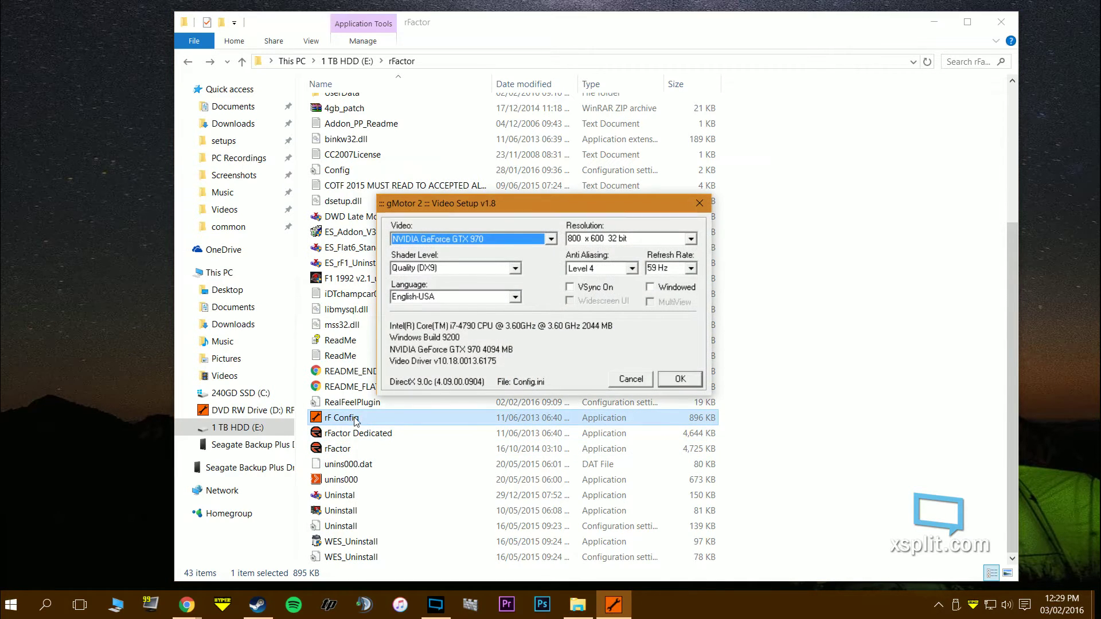
{"action": "left_click", "coordinate": [699, 208]}
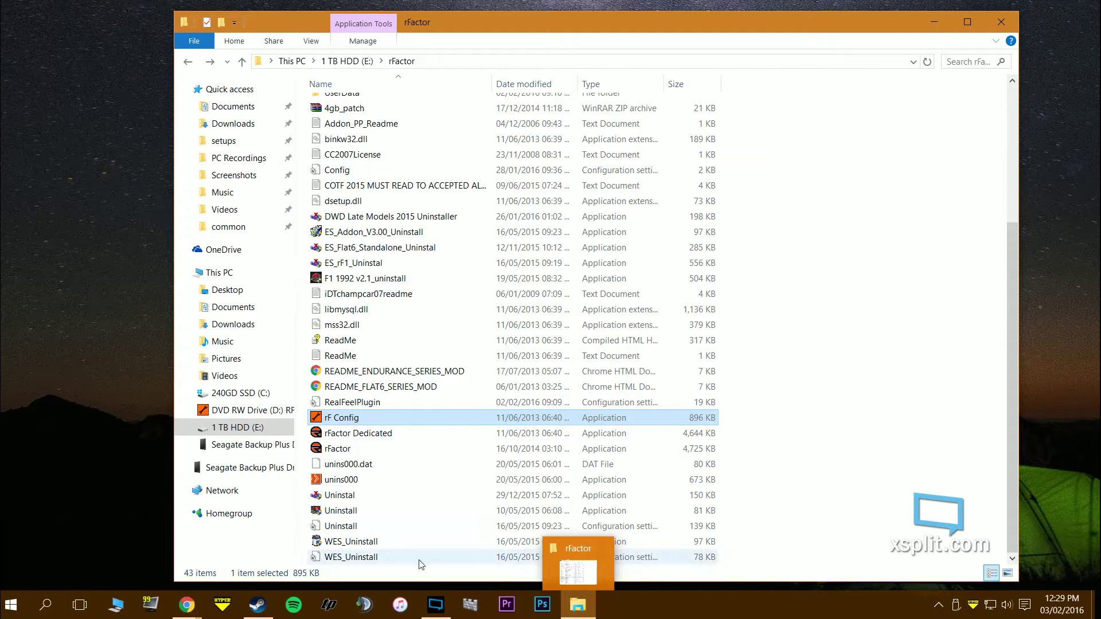
{"action": "left_click", "coordinate": [933, 21]}
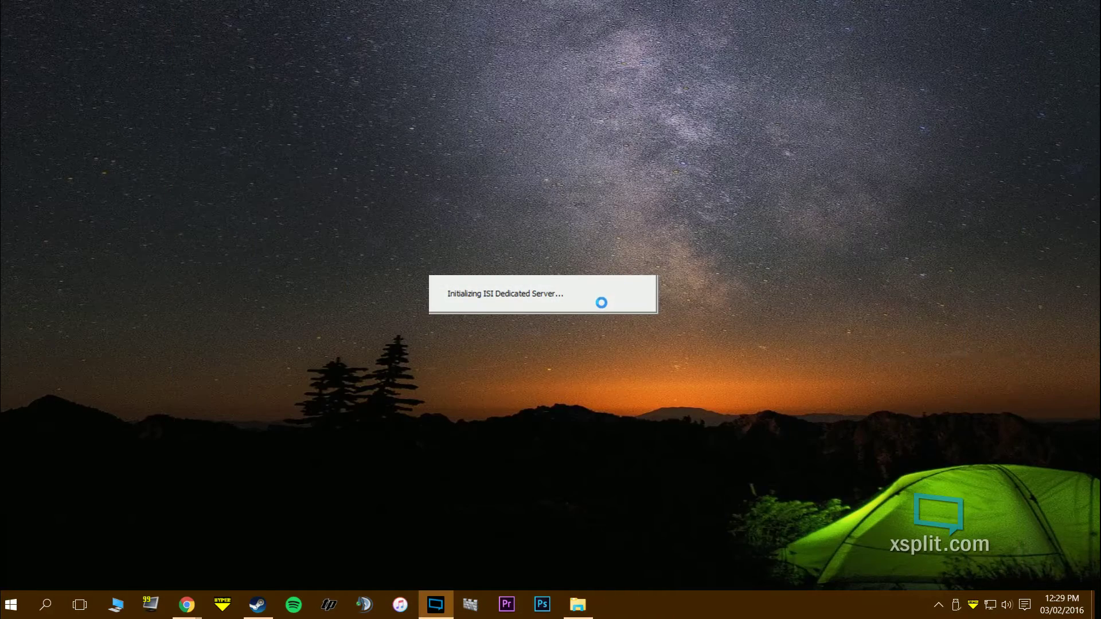
{"action": "left_click", "coordinate": [577, 605]}
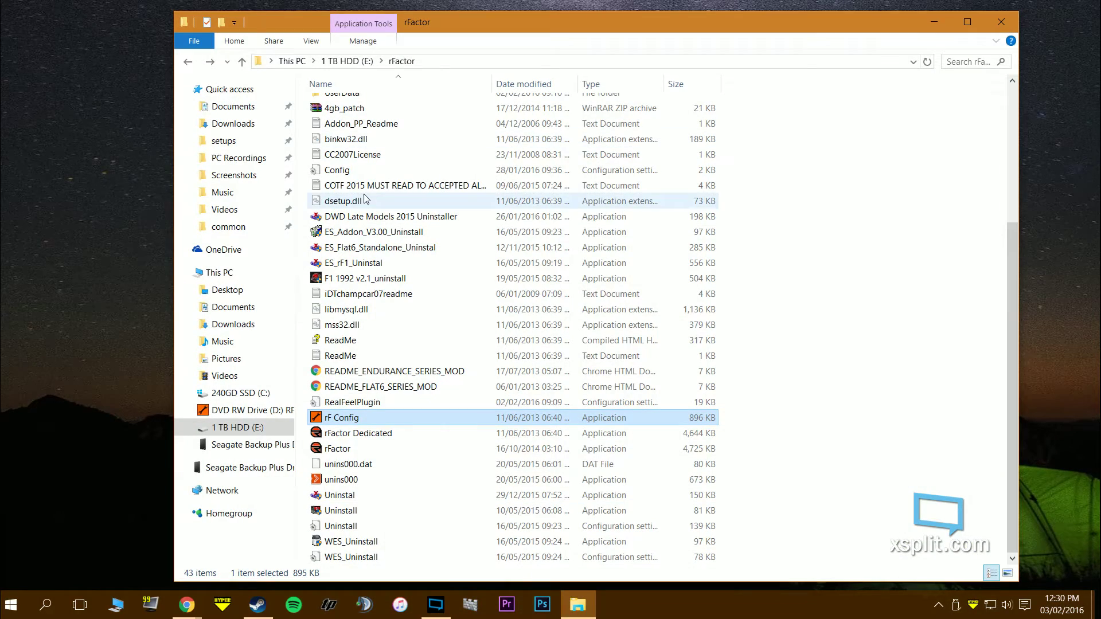
Step: Look through the archives in the RF mods folder on Seagate Backup Plus Drive (F:), closing the dedicated server's player file dialog
{"action": "left_click", "coordinate": [263, 451]}
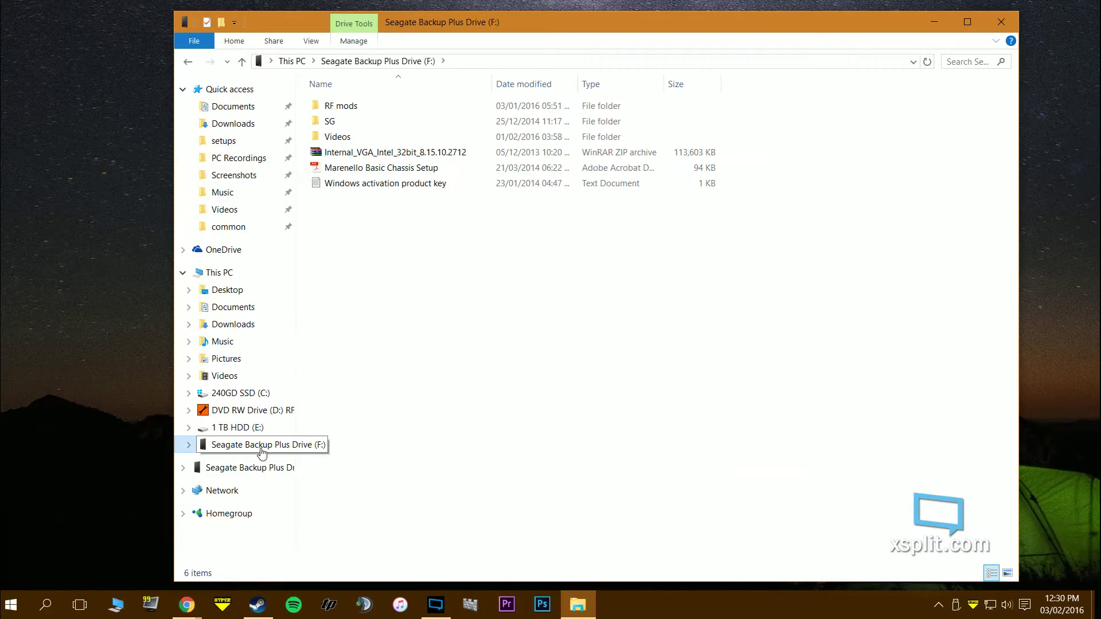
{"action": "double_click", "coordinate": [392, 108]}
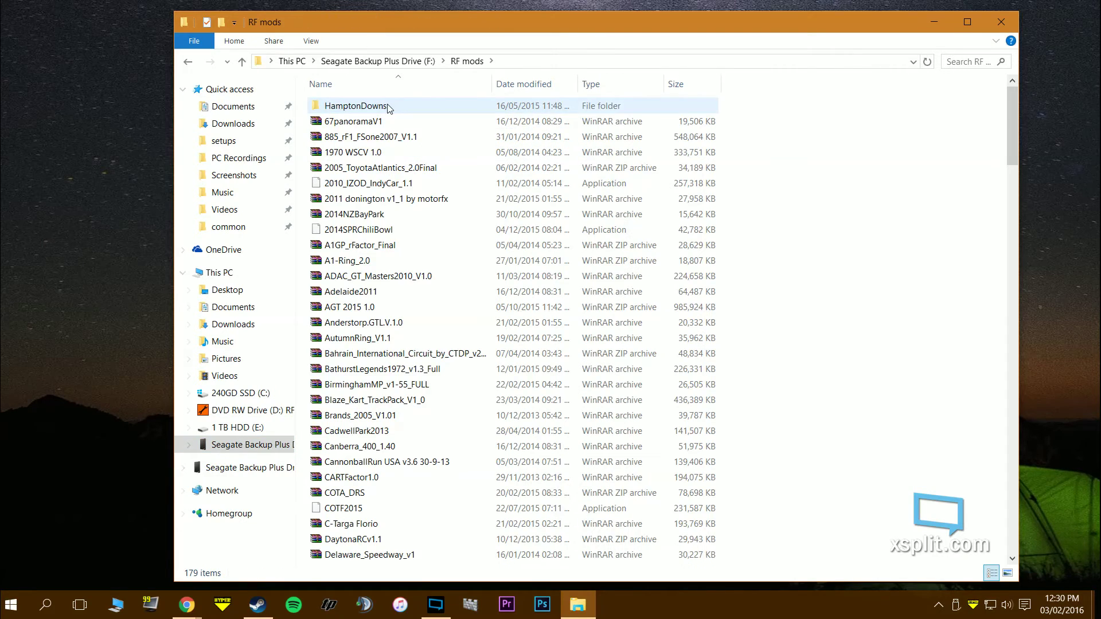
{"action": "scroll", "coordinate": [423, 184], "scroll_direction": "down", "scroll_amount": 14}
{"action": "scroll", "coordinate": [424, 186], "scroll_direction": "down", "scroll_amount": 8}
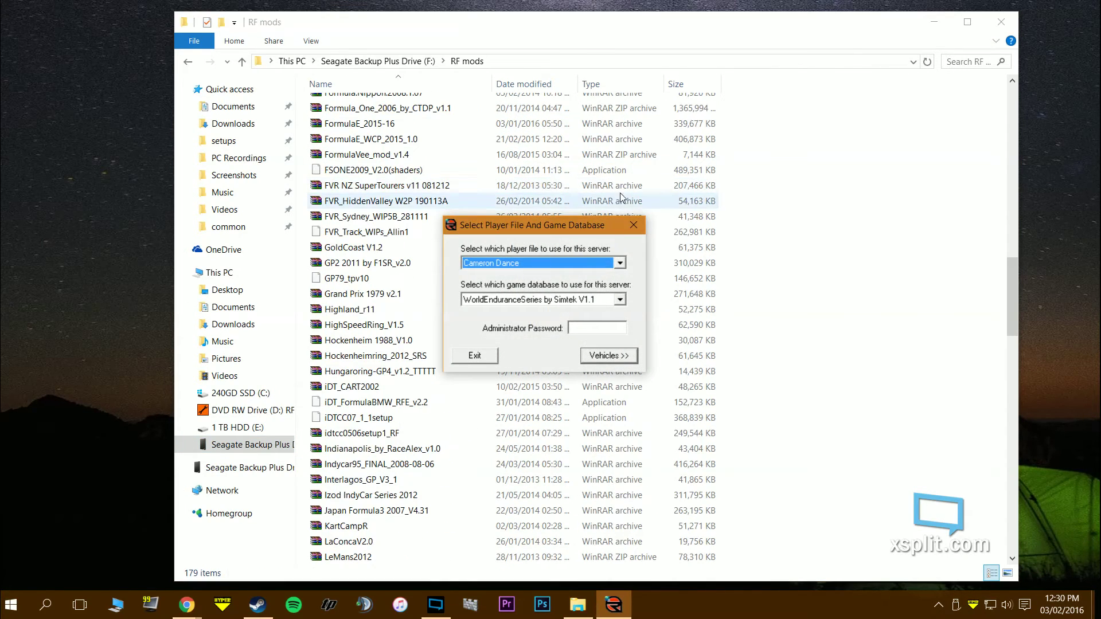
{"action": "left_click", "coordinate": [631, 225]}
{"action": "scroll", "coordinate": [456, 268], "scroll_direction": "down", "scroll_amount": 20}
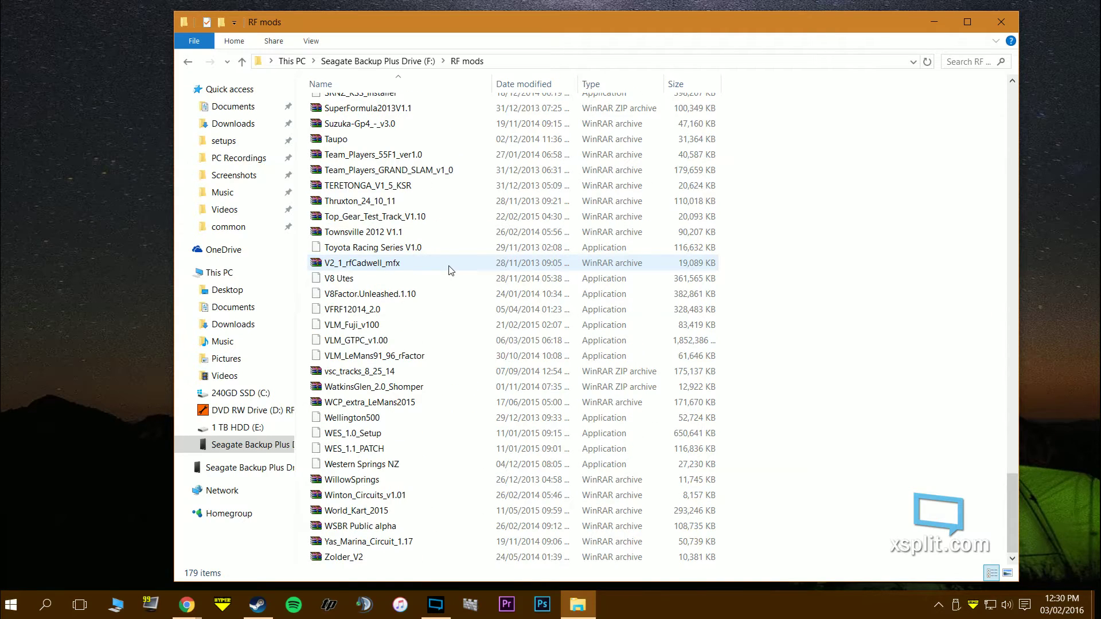
{"action": "scroll", "coordinate": [452, 271], "scroll_direction": "up", "scroll_amount": 1}
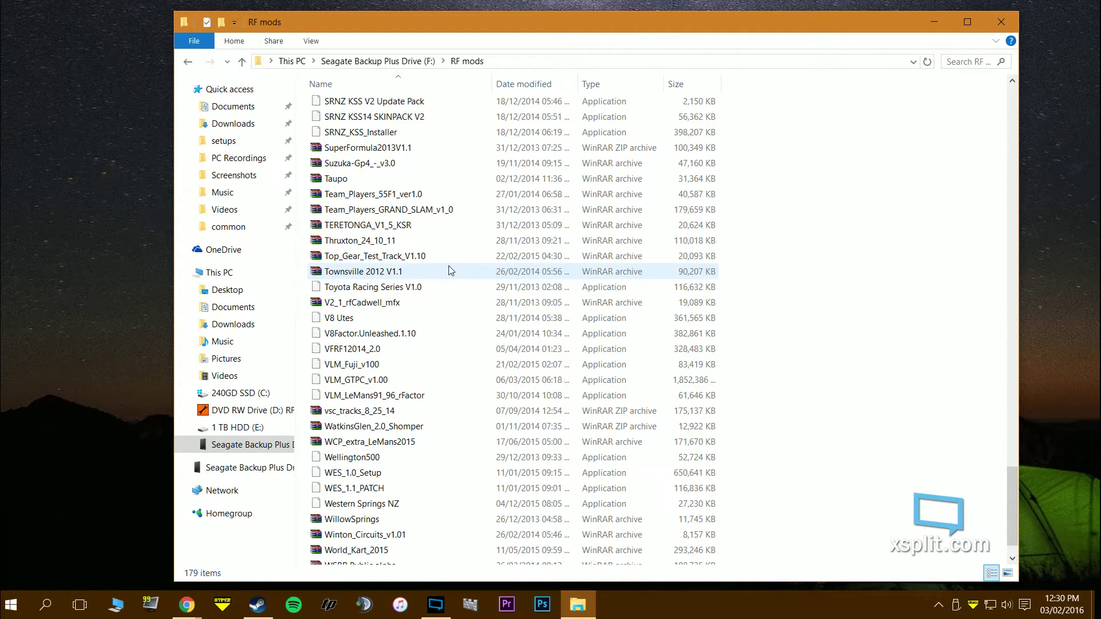
{"action": "scroll", "coordinate": [450, 271], "scroll_direction": "up", "scroll_amount": 10}
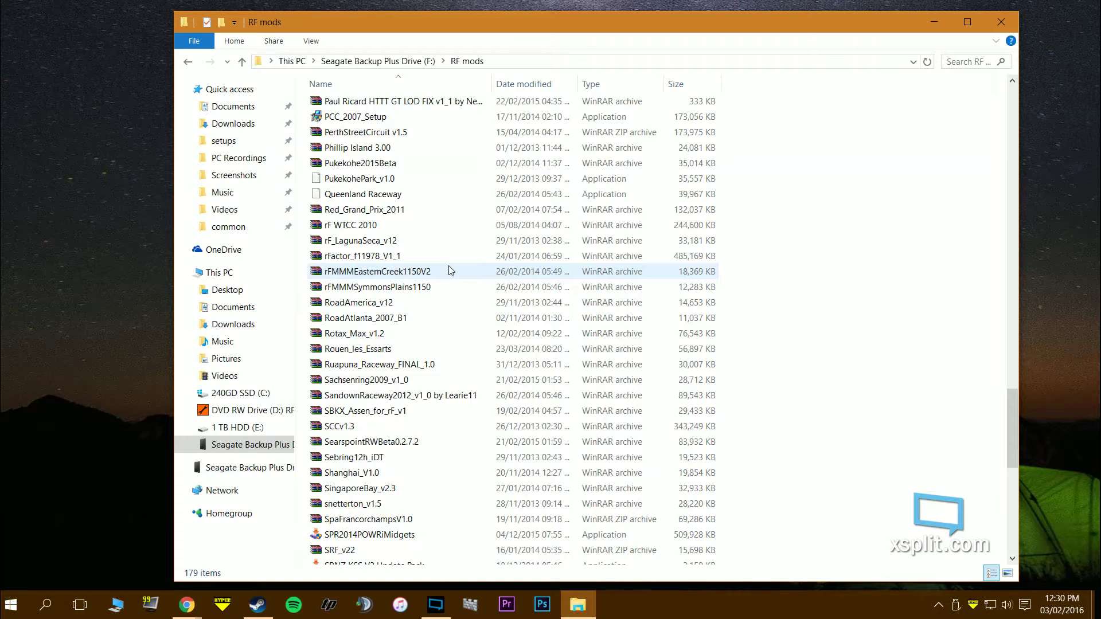
Step: Open the RoadAmerica_v12 track archive from the RF mods folder in WinRAR, dismissing the pop-ups
{"action": "double_click", "coordinate": [422, 306]}
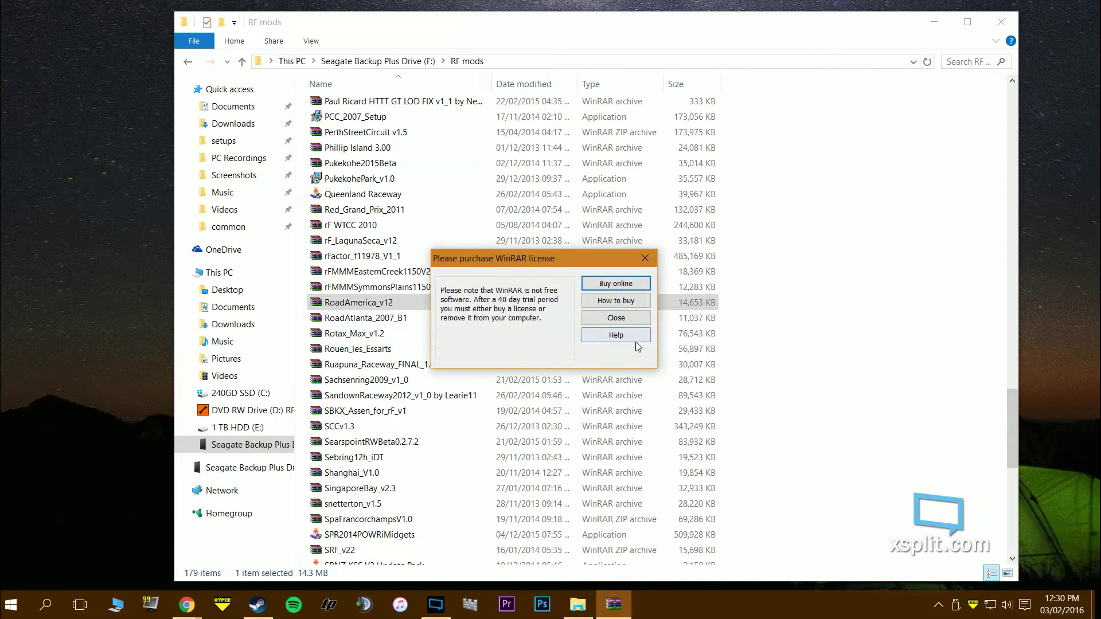
{"action": "left_click", "coordinate": [622, 320]}
{"action": "scroll", "coordinate": [388, 372], "scroll_direction": "down", "scroll_amount": 10}
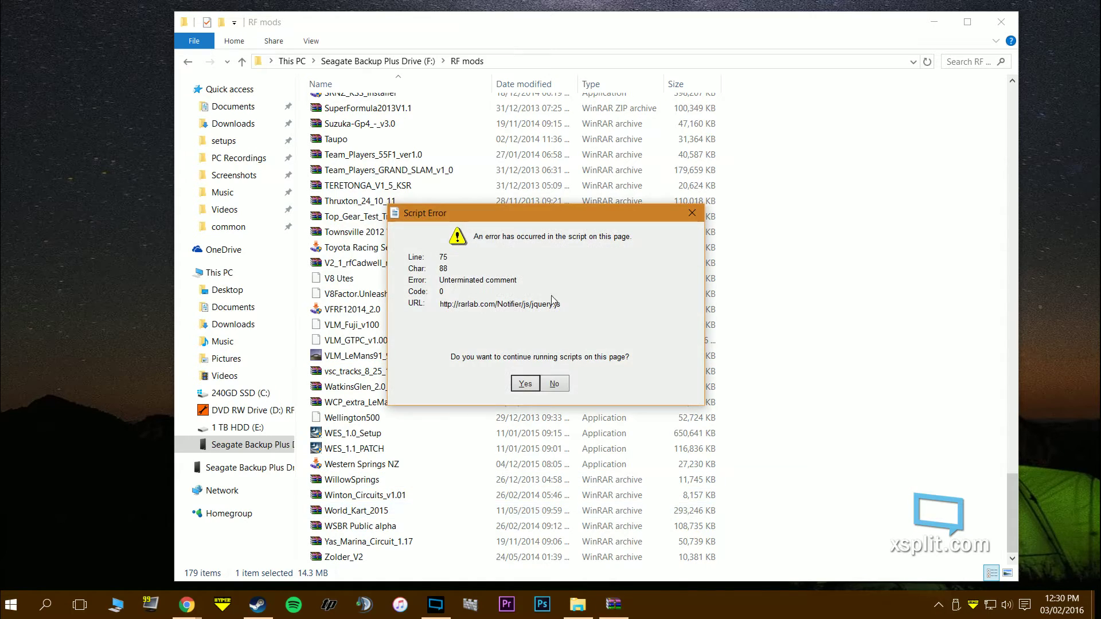
{"action": "left_click", "coordinate": [554, 383]}
{"action": "scroll", "coordinate": [456, 383], "scroll_direction": "up", "scroll_amount": 20}
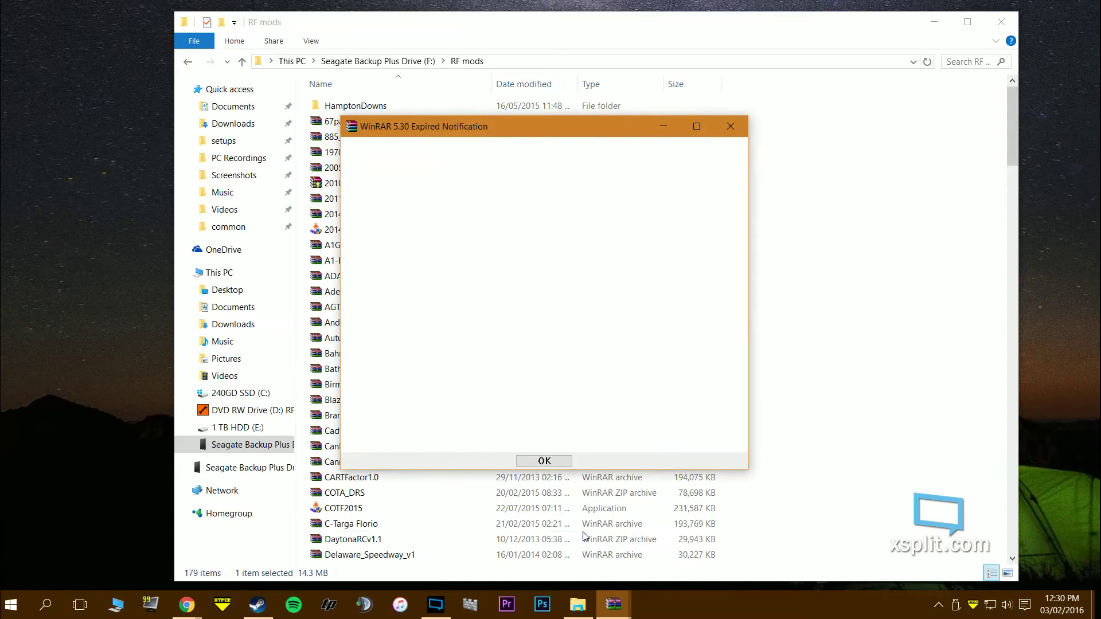
{"action": "left_click", "coordinate": [730, 126]}
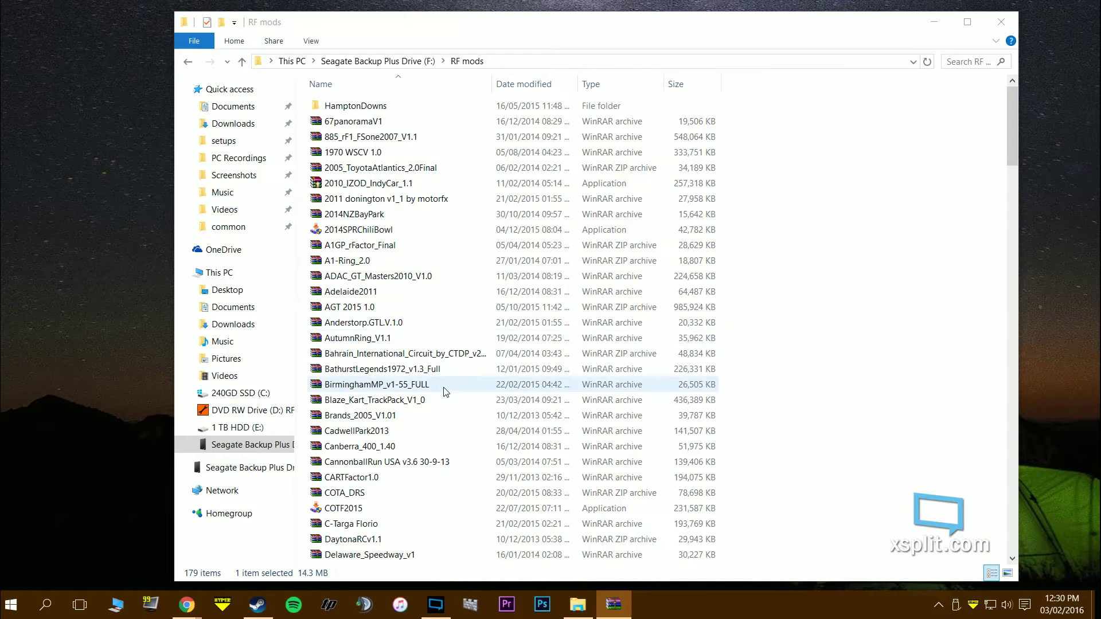
Step: Open the CARTFactor1.0 archive from the RF mods folder
{"action": "scroll", "coordinate": [438, 439], "scroll_direction": "down", "scroll_amount": 1}
{"action": "scroll", "coordinate": [438, 440], "scroll_direction": "down", "scroll_amount": 1}
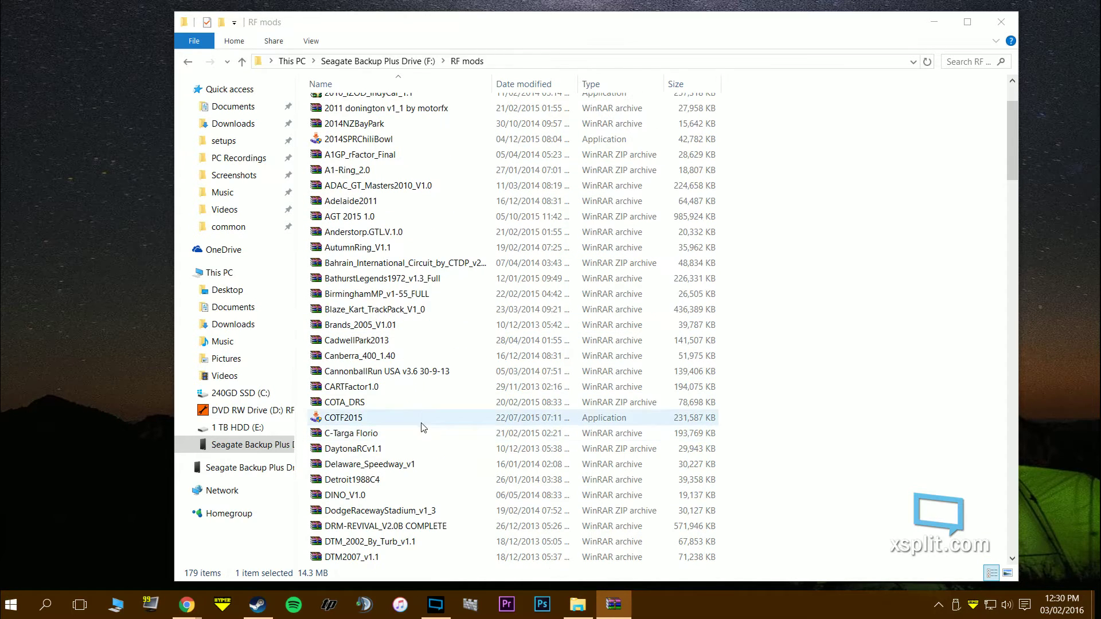
{"action": "left_click", "coordinate": [418, 387]}
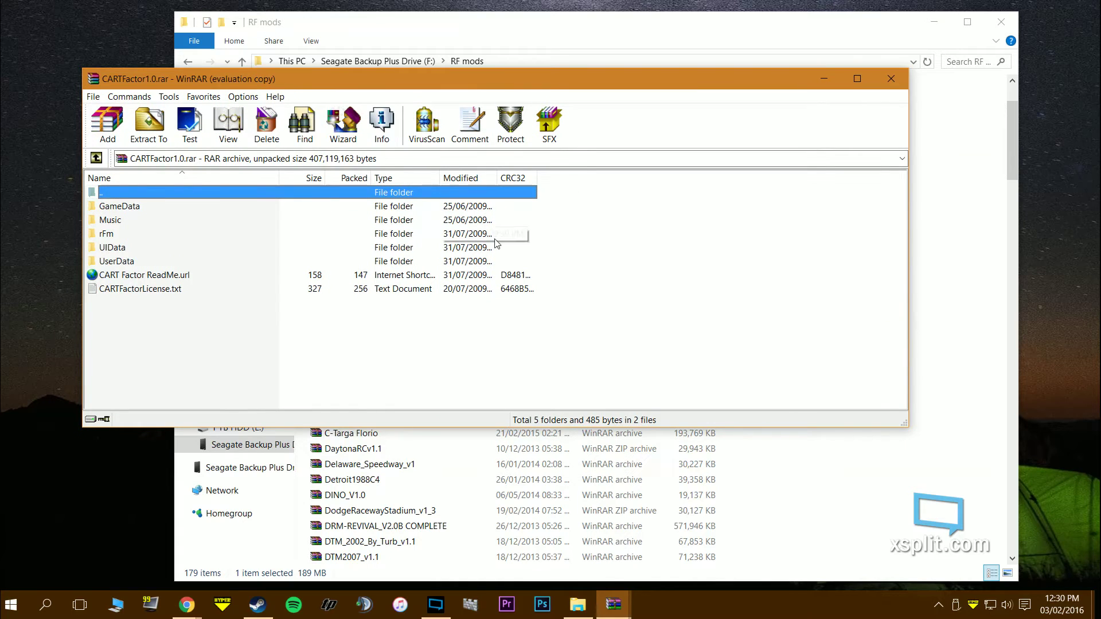
Step: Compare the folder layout inside the RoadAmerica_v12 archive with the GameData folder inside the CARTFactor1.0 archive
{"action": "left_click_drag", "start_coordinate": [1003, 171], "coordinate": [616, 195]}
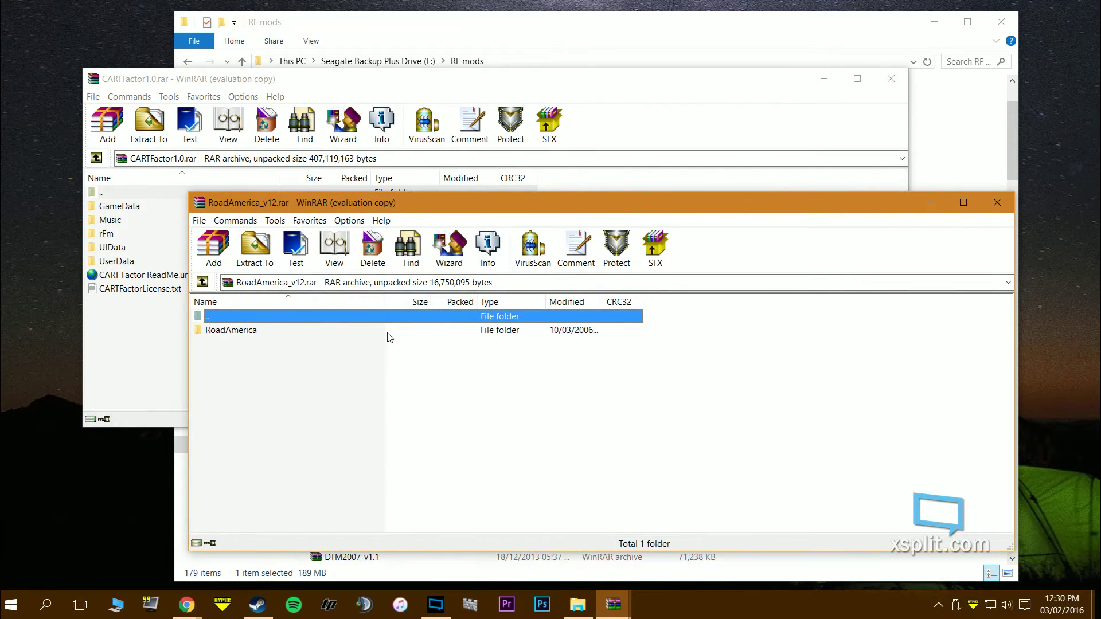
{"action": "double_click", "coordinate": [389, 332]}
{"action": "double_click", "coordinate": [365, 317]}
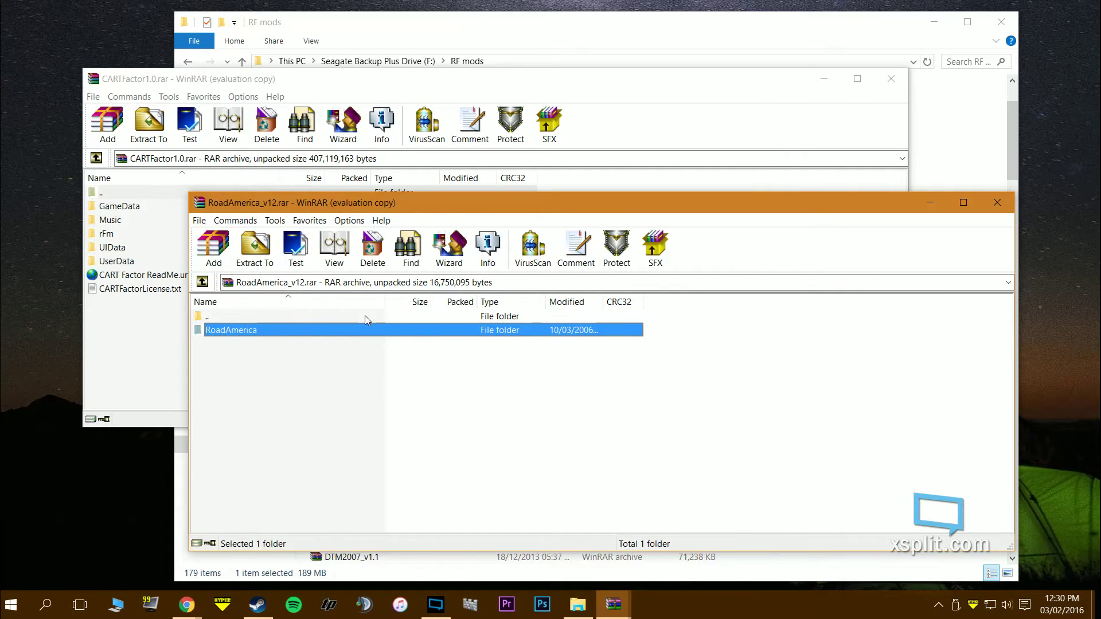
{"action": "left_click", "coordinate": [291, 88]}
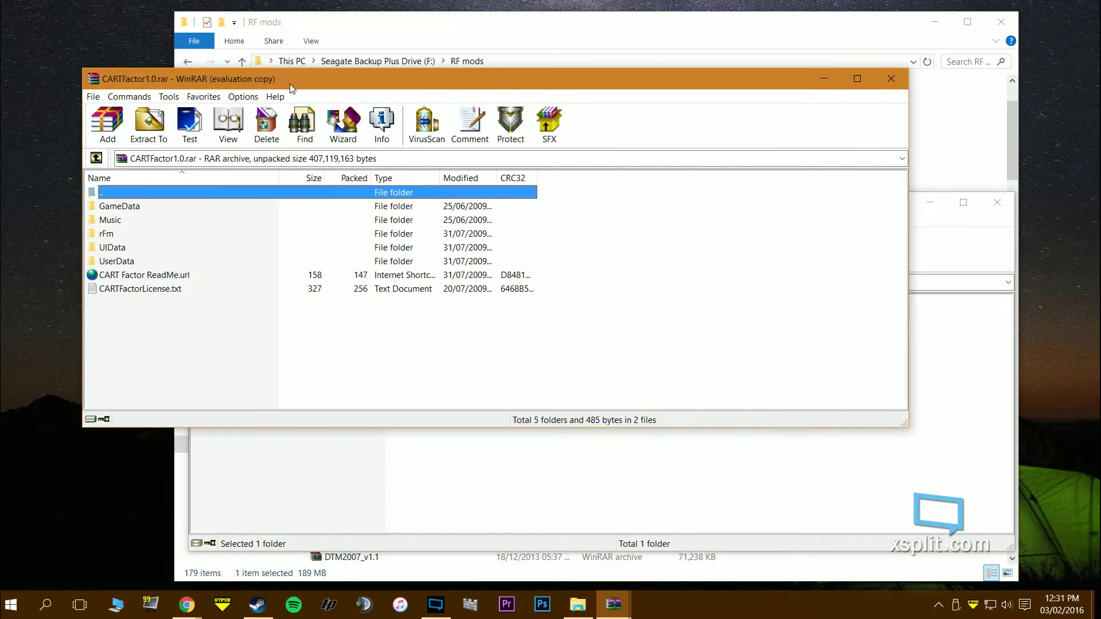
{"action": "double_click", "coordinate": [186, 205]}
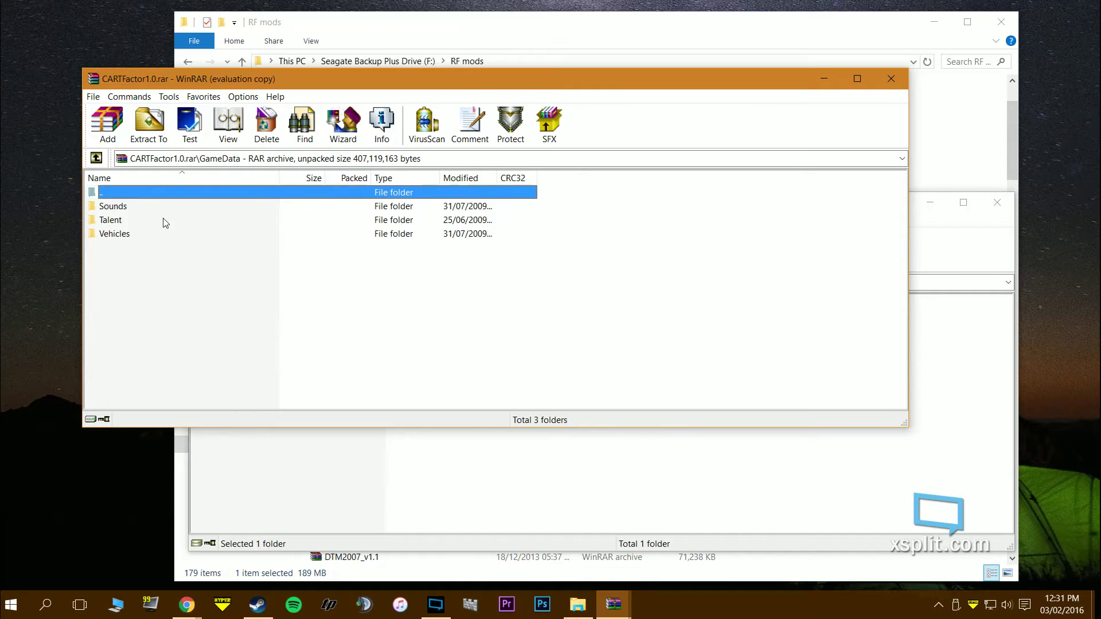
{"action": "double_click", "coordinate": [251, 192]}
{"action": "left_click", "coordinate": [548, 532]}
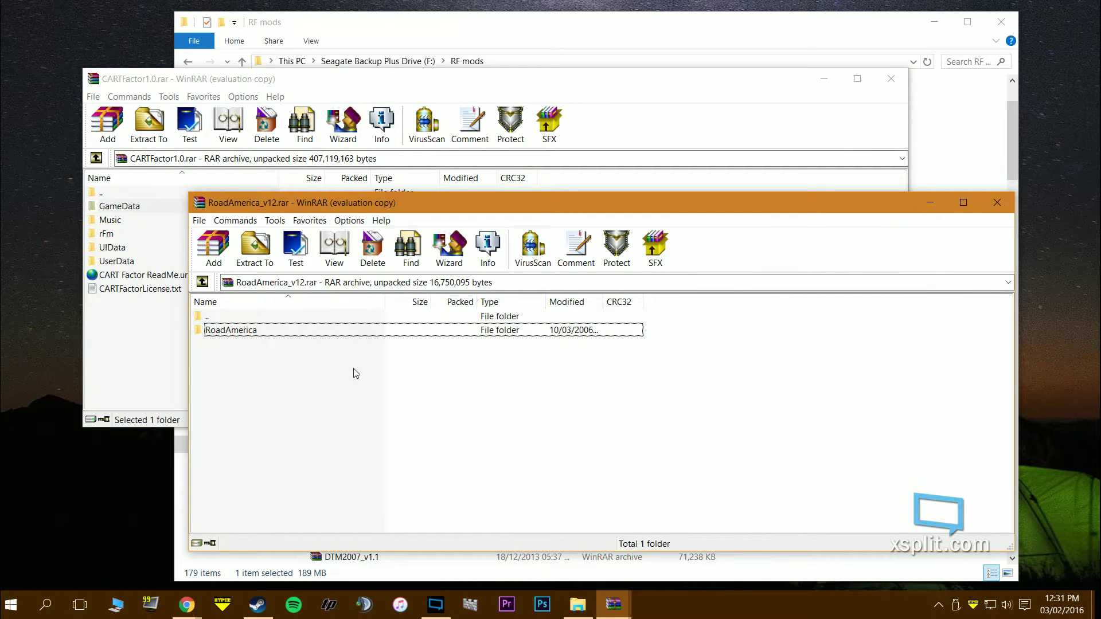
{"action": "double_click", "coordinate": [343, 332]}
{"action": "double_click", "coordinate": [334, 320]}
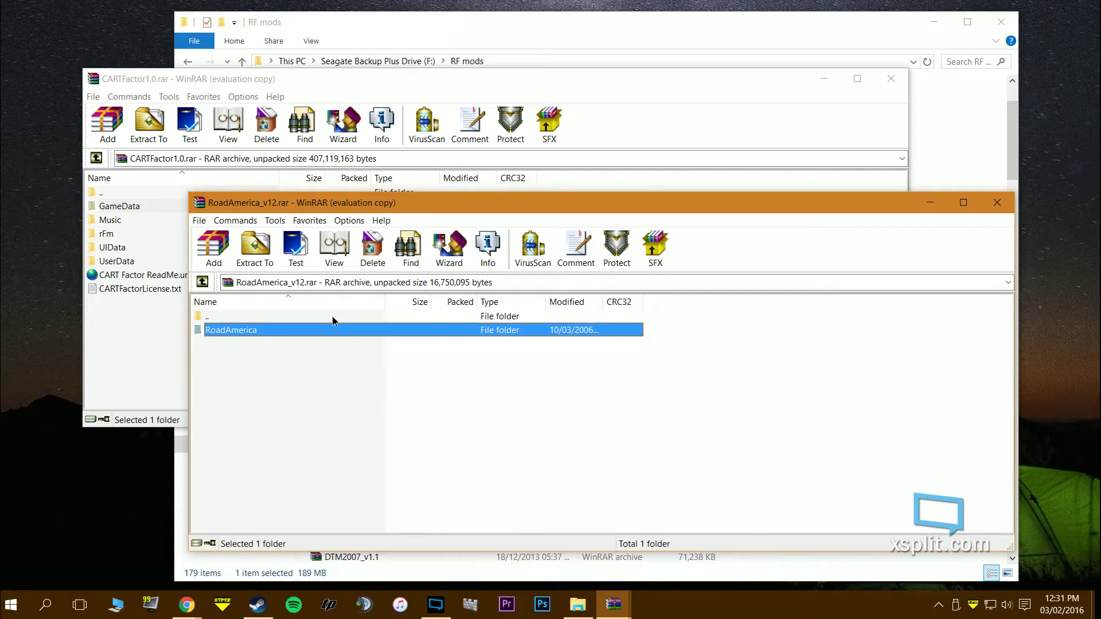
Step: Open the GameData folder inside the rFactor installation on the 1 TB HDD (E:)
{"action": "left_click", "coordinate": [550, 46]}
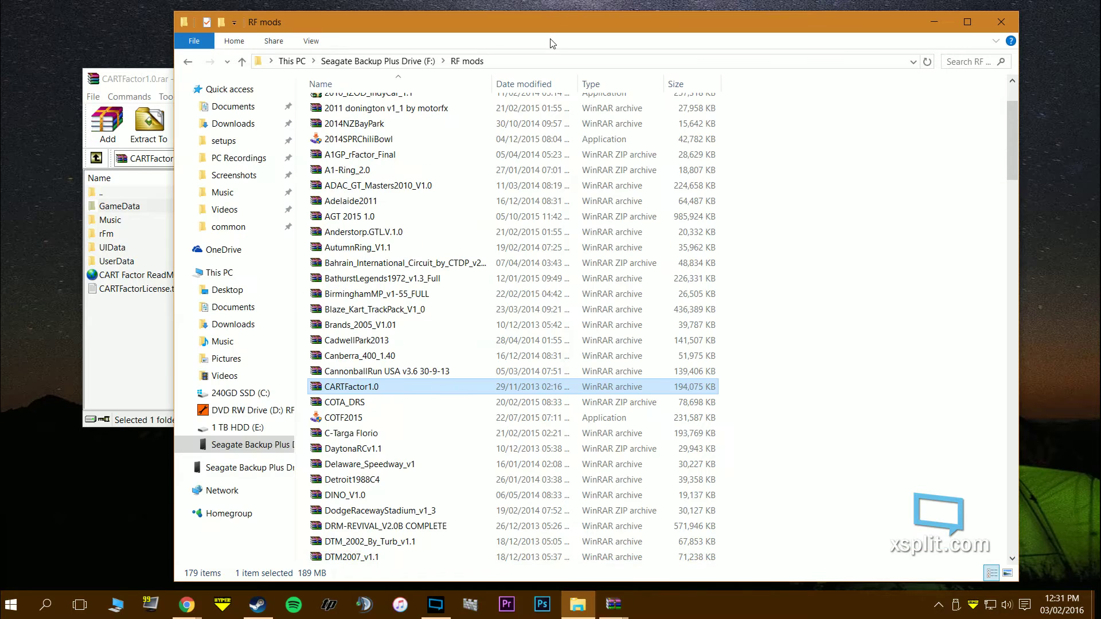
{"action": "left_click", "coordinate": [257, 426]}
{"action": "double_click", "coordinate": [659, 111]}
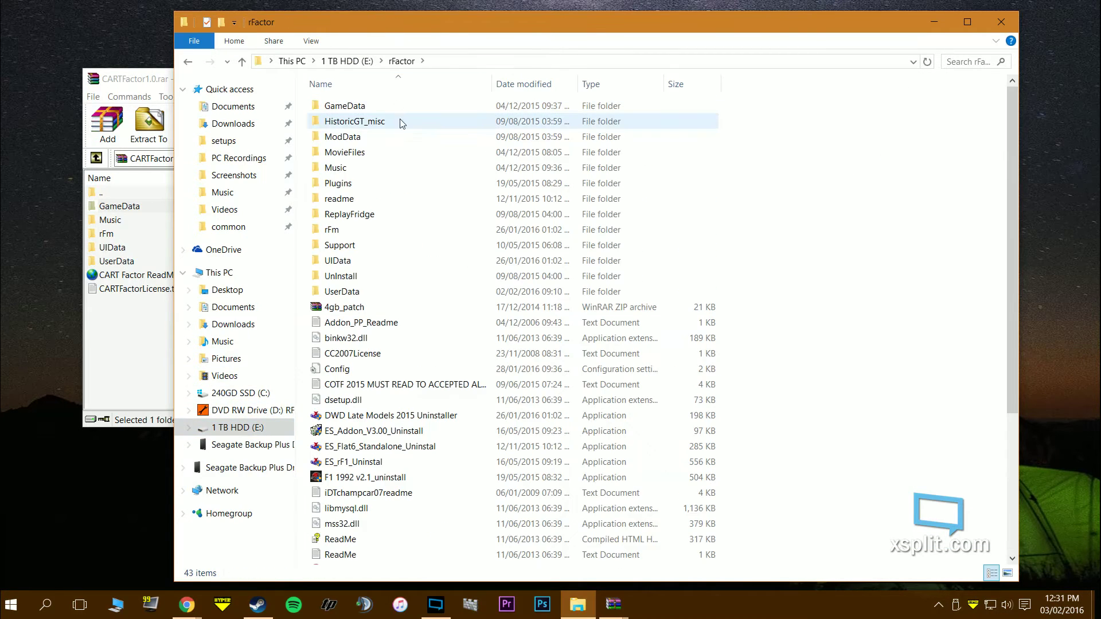
{"action": "double_click", "coordinate": [384, 108]}
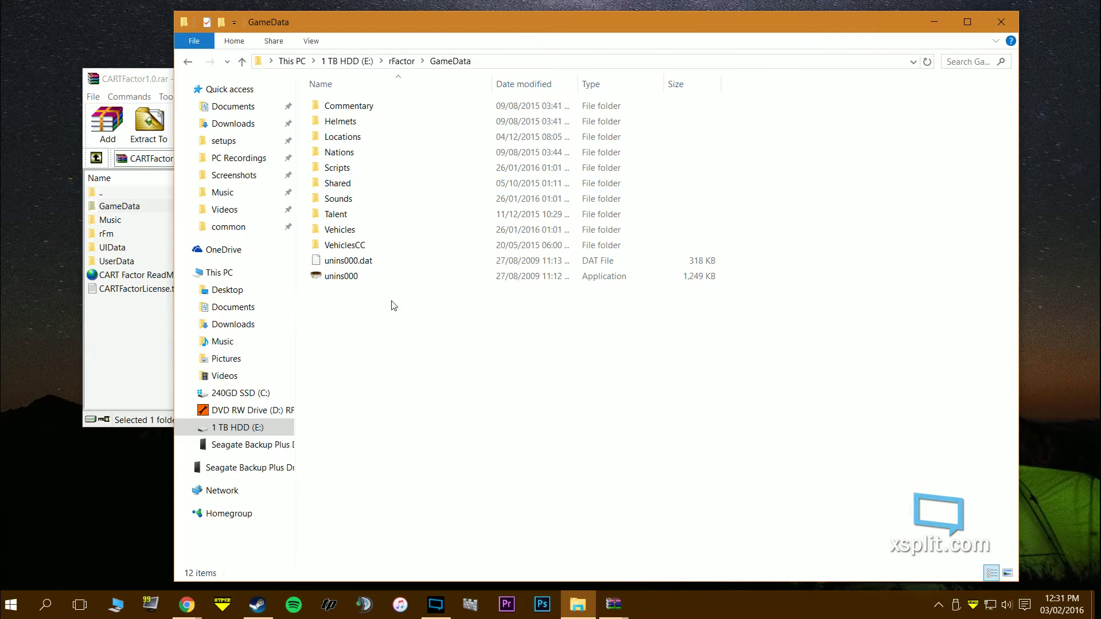
Step: Try to copy the RoadAmerica folder from its archive into Locations in rFactor's GameData, with the two windows side by side
{"action": "left_click", "coordinate": [136, 339]}
{"action": "left_click", "coordinate": [824, 79]}
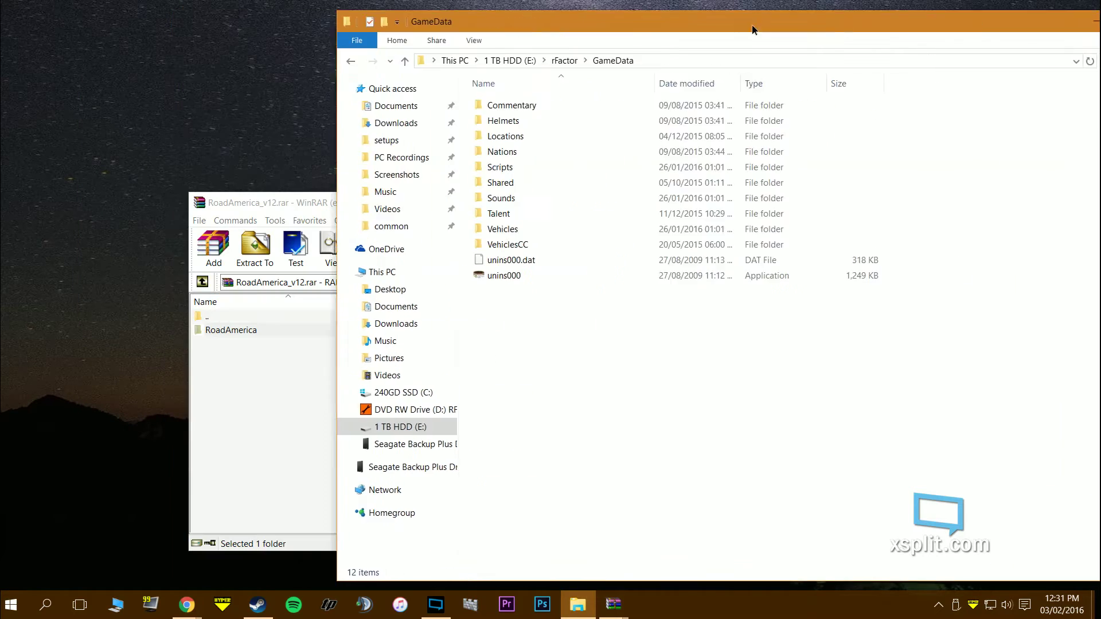
{"action": "left_click_drag", "start_coordinate": [753, 30], "coordinate": [841, 33]}
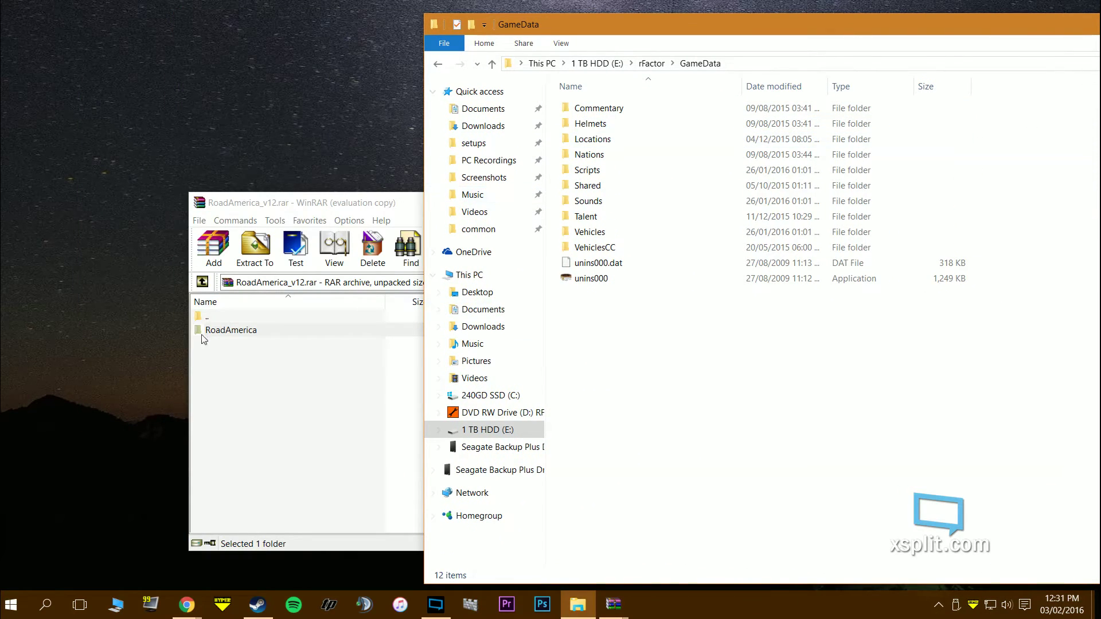
{"action": "left_click_drag", "start_coordinate": [240, 332], "coordinate": [669, 136]}
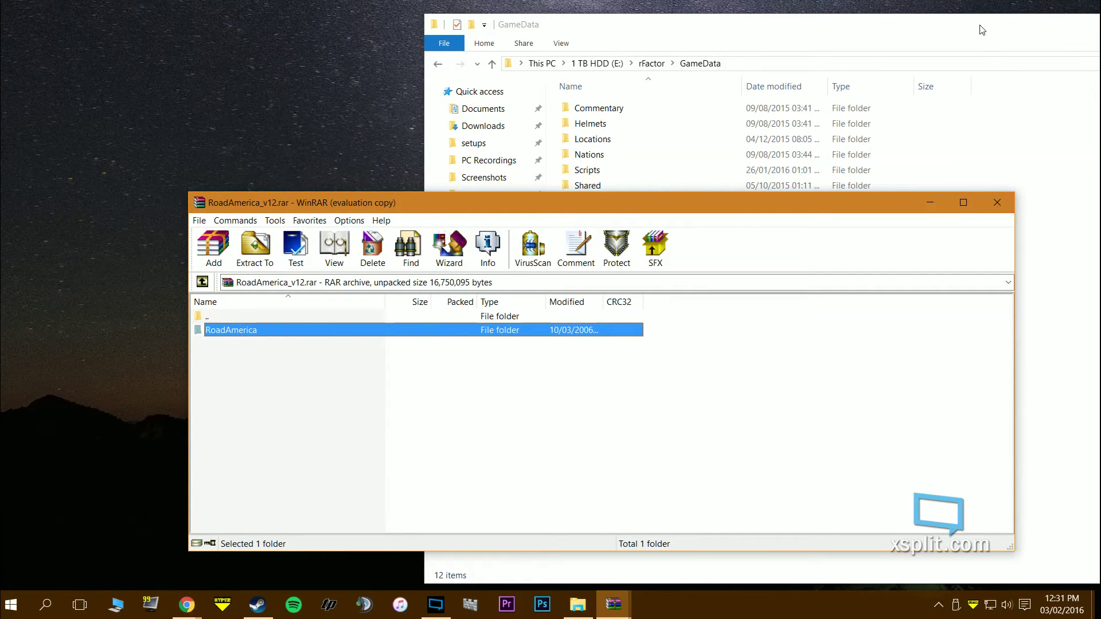
Step: Move the GameData window back to the middle of the screen and bring the CARTFactor1.0 archive to the front
{"action": "left_click_drag", "start_coordinate": [982, 30], "coordinate": [728, 44]}
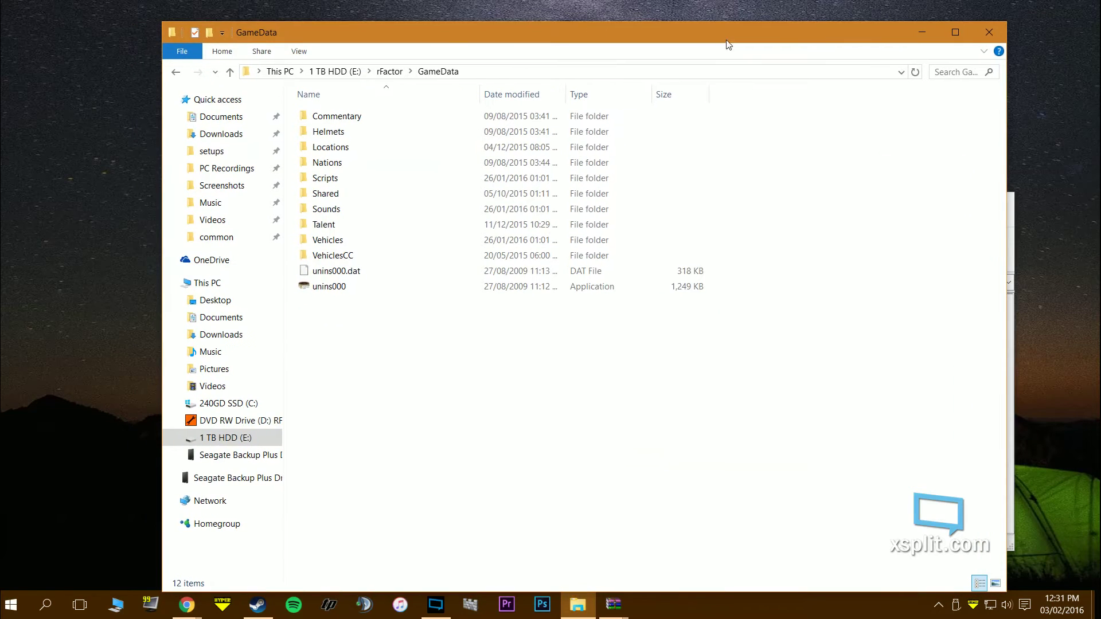
{"action": "left_click", "coordinate": [1014, 197]}
{"action": "left_click", "coordinate": [628, 607]}
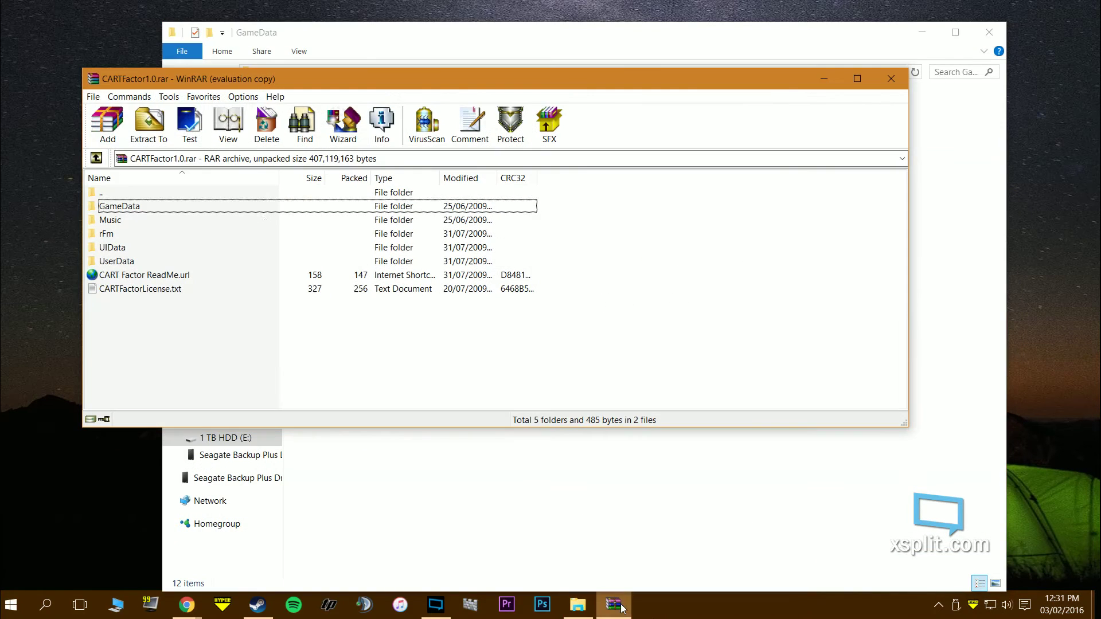
Step: Return to the main rFactor folder and place the CARTFactor1.0 archive window beside it so both folder lists can be seen
{"action": "left_click_drag", "start_coordinate": [556, 82], "coordinate": [519, 217]}
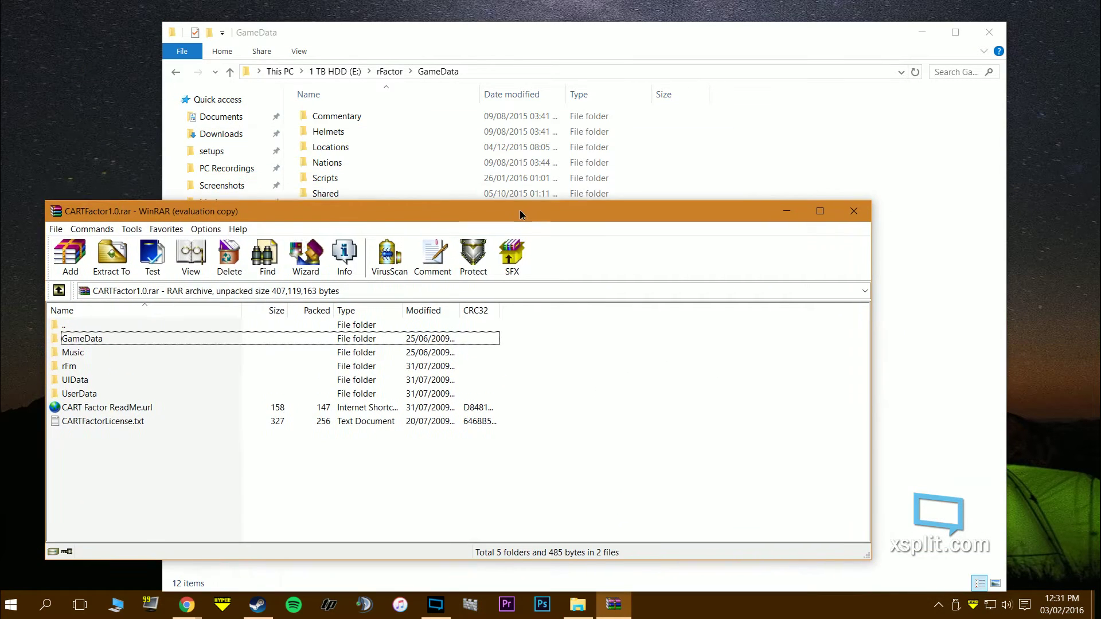
{"action": "left_click", "coordinate": [406, 49]}
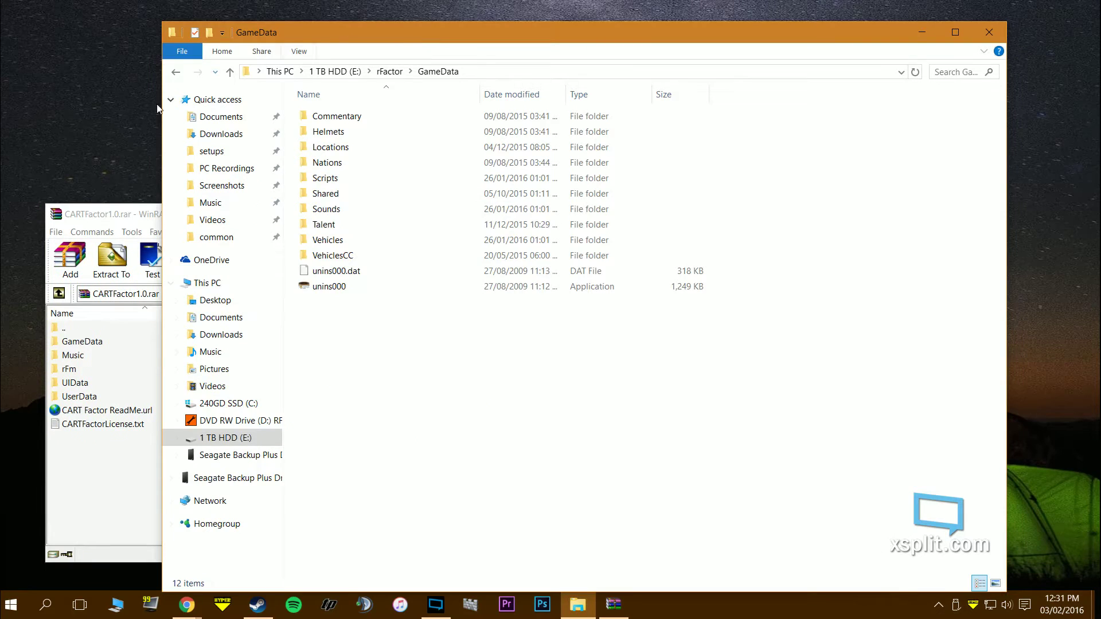
{"action": "left_click", "coordinate": [175, 72]}
{"action": "left_click", "coordinate": [122, 467]}
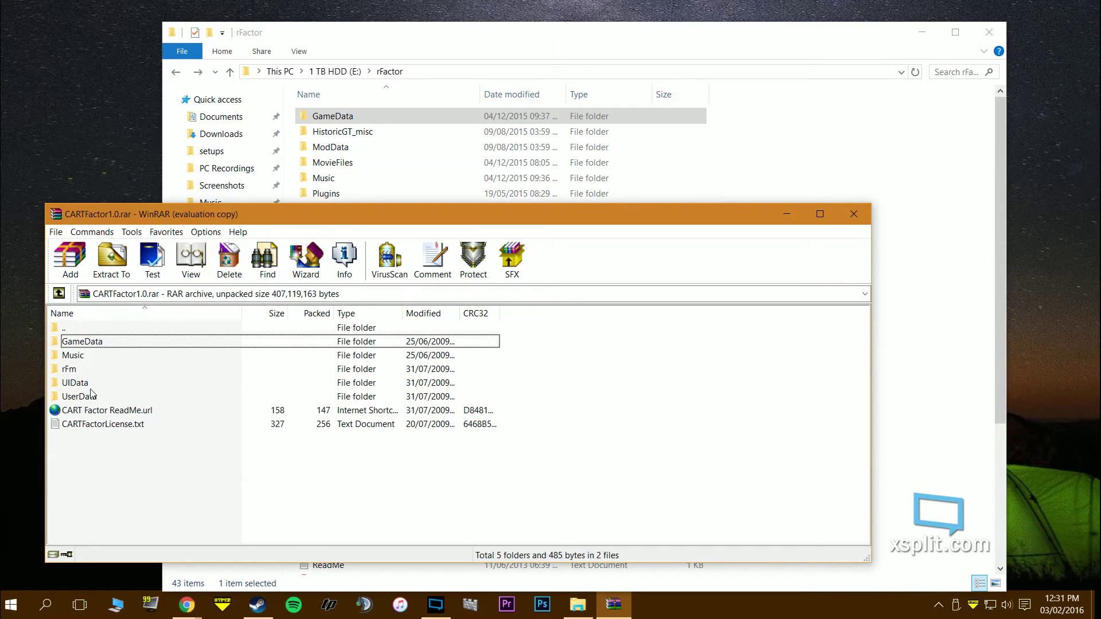
{"action": "left_click_drag", "start_coordinate": [53, 214], "coordinate": [838, 152]}
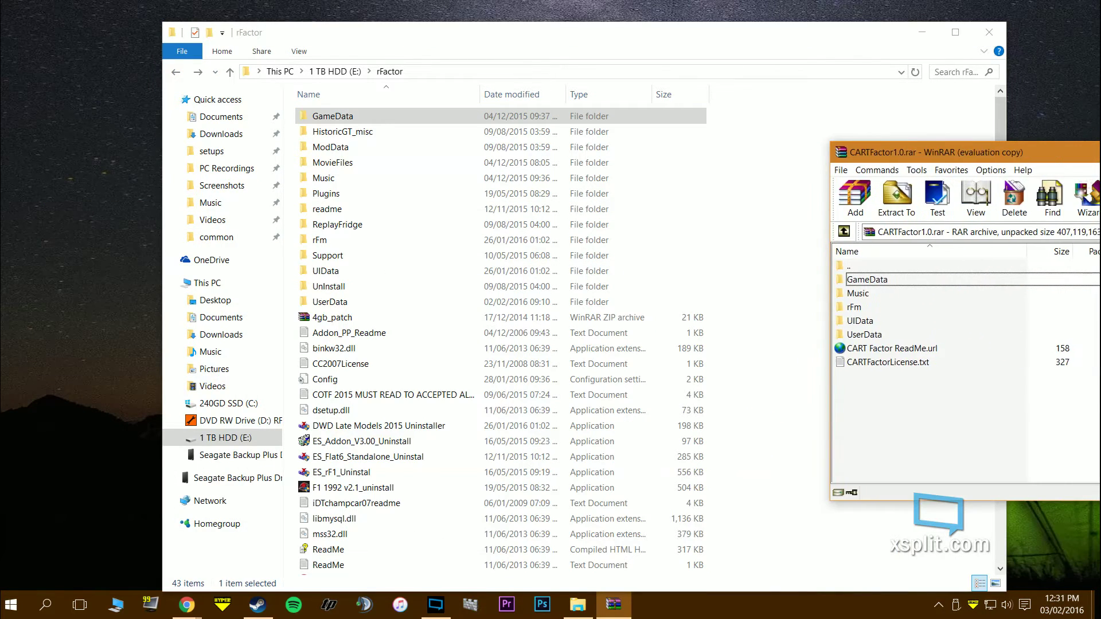
Step: Try to copy the CARTFactor folder from the archive's UserData folder into rFactor's UserData folder, and return to the archive's root
{"action": "double_click", "coordinate": [860, 334]}
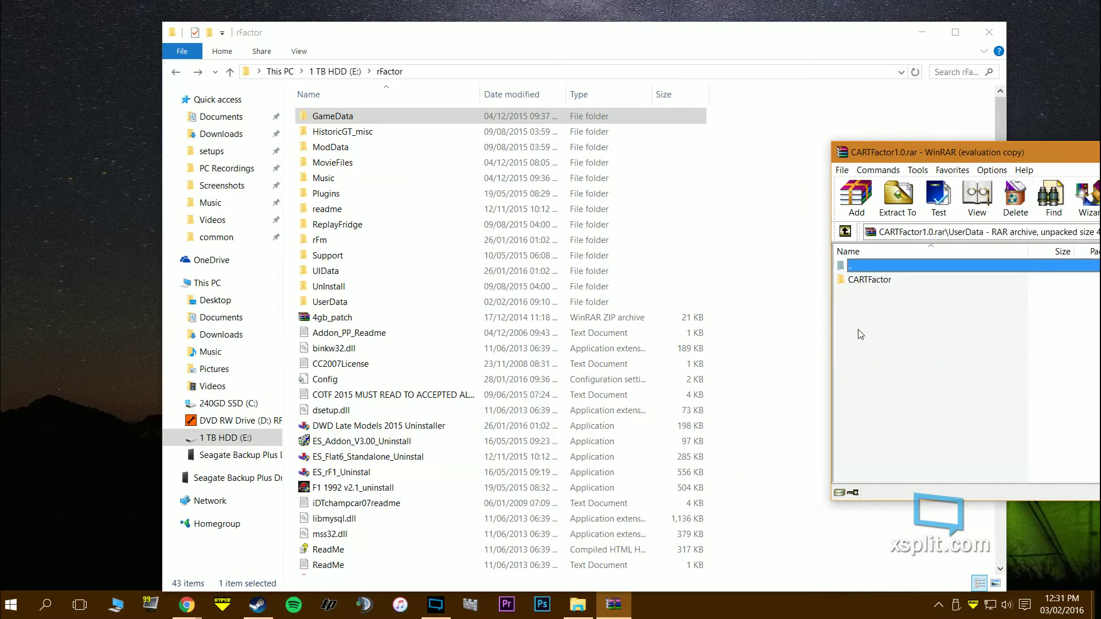
{"action": "double_click", "coordinate": [859, 281]}
{"action": "double_click", "coordinate": [868, 267]}
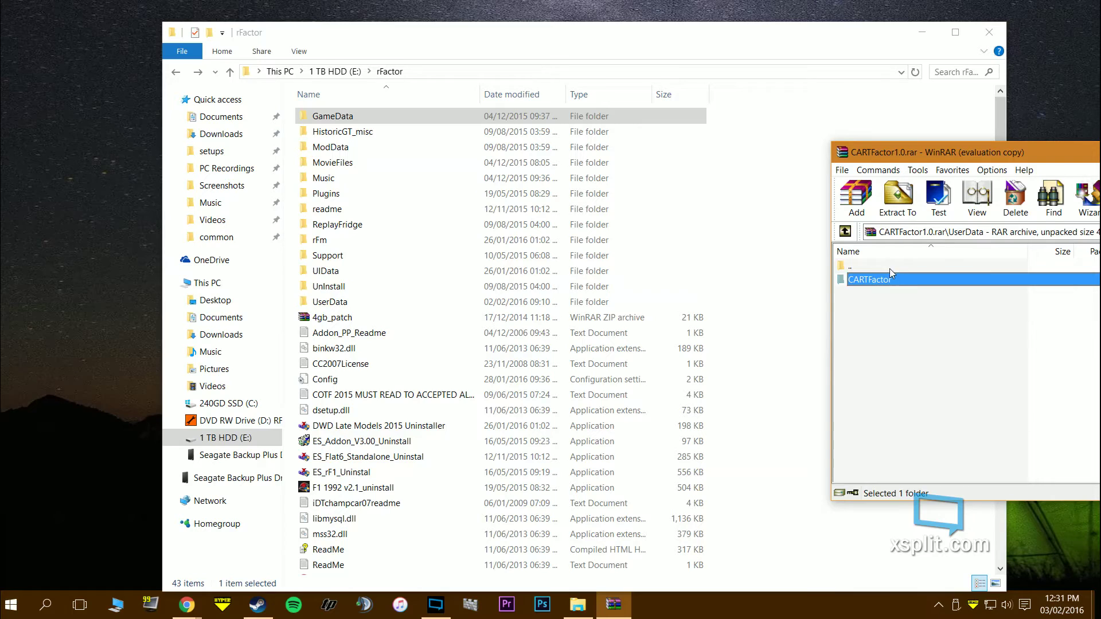
{"action": "double_click", "coordinate": [889, 268]}
{"action": "double_click", "coordinate": [869, 337]}
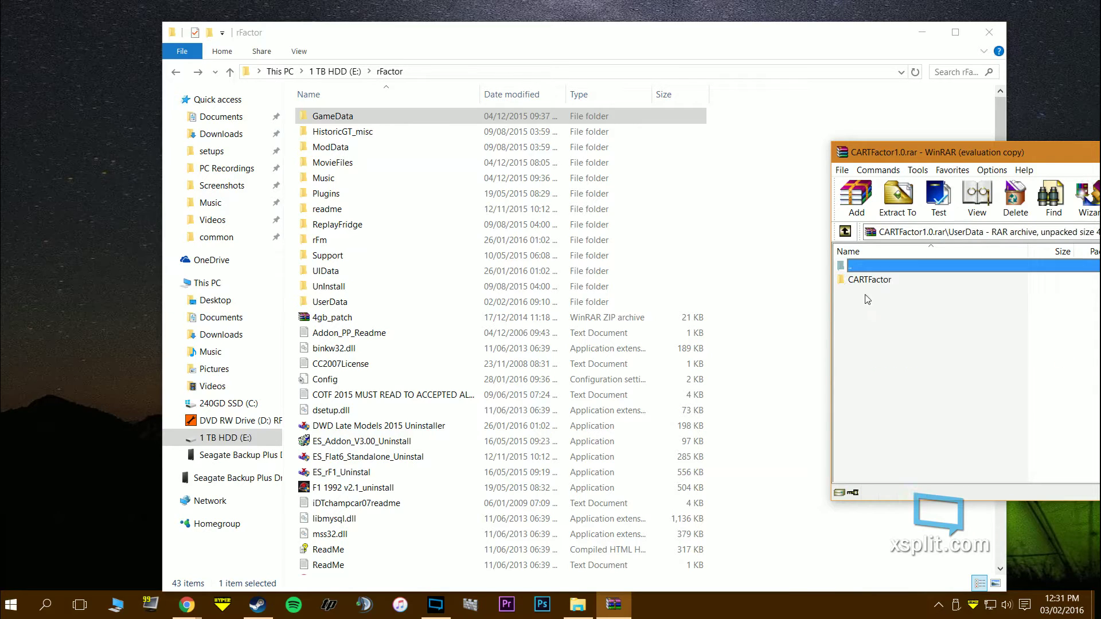
{"action": "left_click_drag", "start_coordinate": [866, 281], "coordinate": [439, 312]}
{"action": "double_click", "coordinate": [955, 266]}
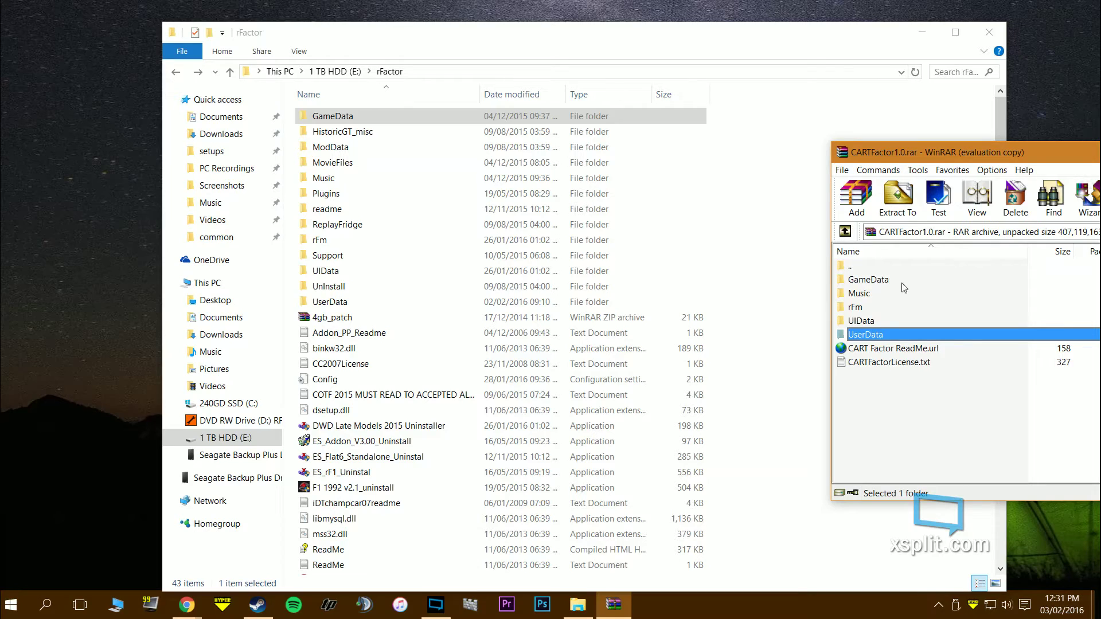
Step: Try to copy the contents of the archive's UIData folder into rFactor's UIData folder, and return to the archive's root
{"action": "double_click", "coordinate": [864, 321]}
{"action": "left_click_drag", "start_coordinate": [885, 475], "coordinate": [459, 277]}
{"action": "double_click", "coordinate": [954, 267]}
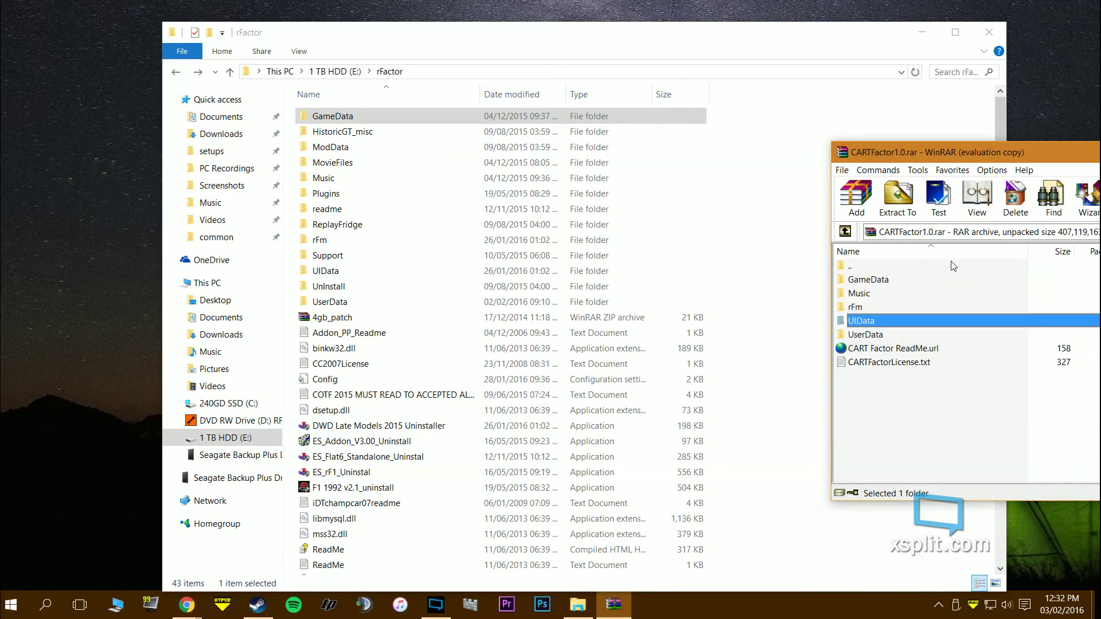
Step: Select all the files in the archive's rFm folder, clear the selection and return to the archive's root
{"action": "double_click", "coordinate": [863, 307]}
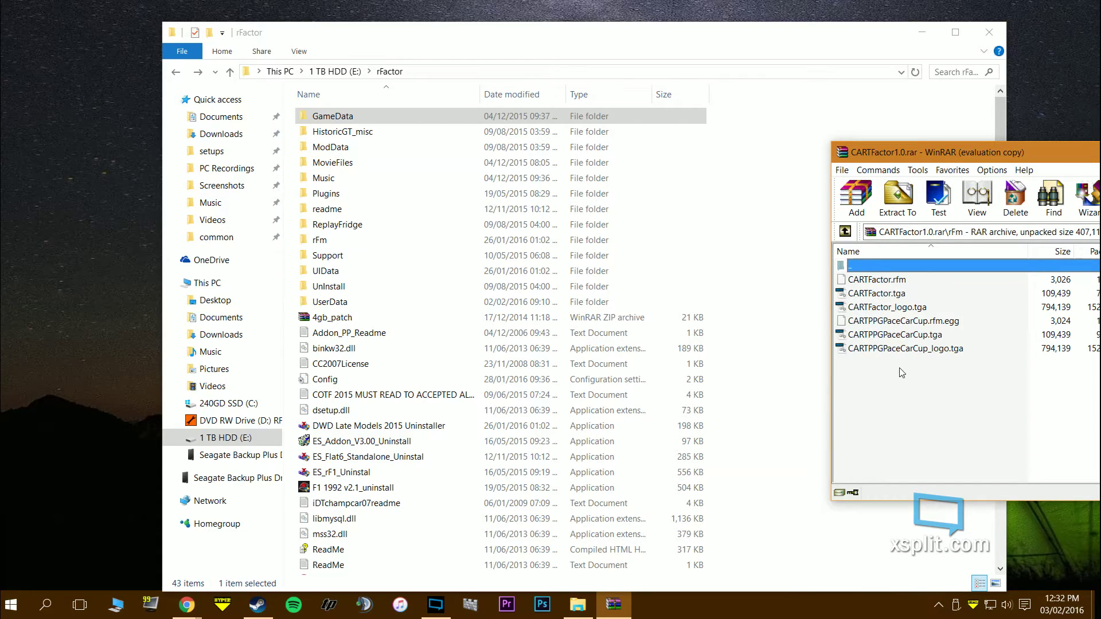
{"action": "left_click_drag", "start_coordinate": [902, 373], "coordinate": [882, 287]}
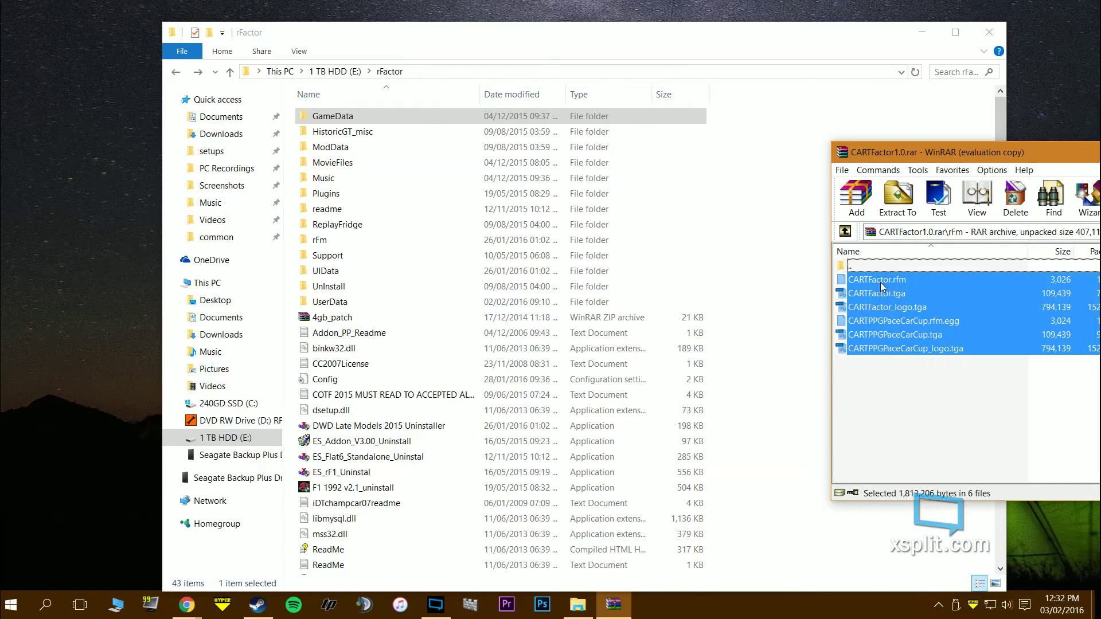
{"action": "left_click", "coordinate": [925, 374]}
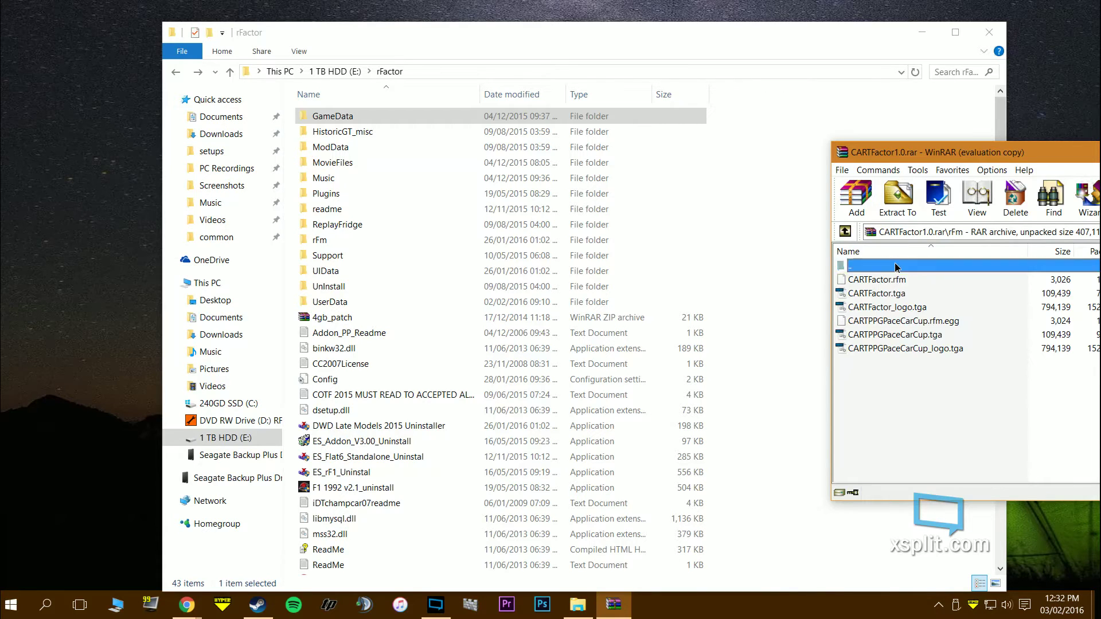
{"action": "double_click", "coordinate": [896, 263]}
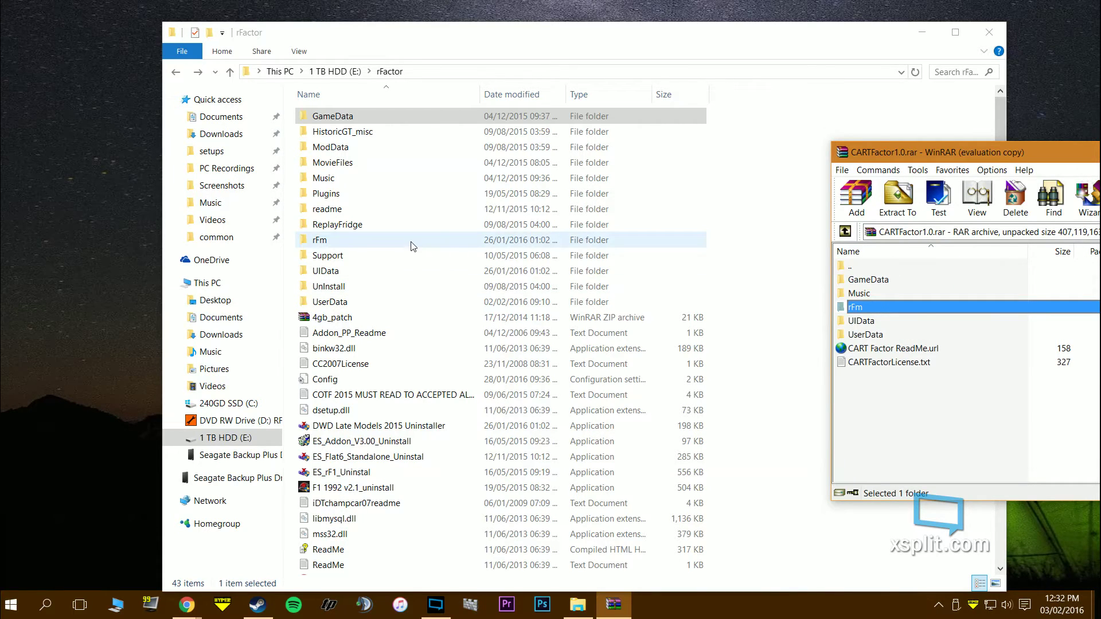
Step: Open the GameData folder in both the CARTFactor1.0 archive and the rFactor installation
{"action": "double_click", "coordinate": [917, 280]}
{"action": "double_click", "coordinate": [905, 268]}
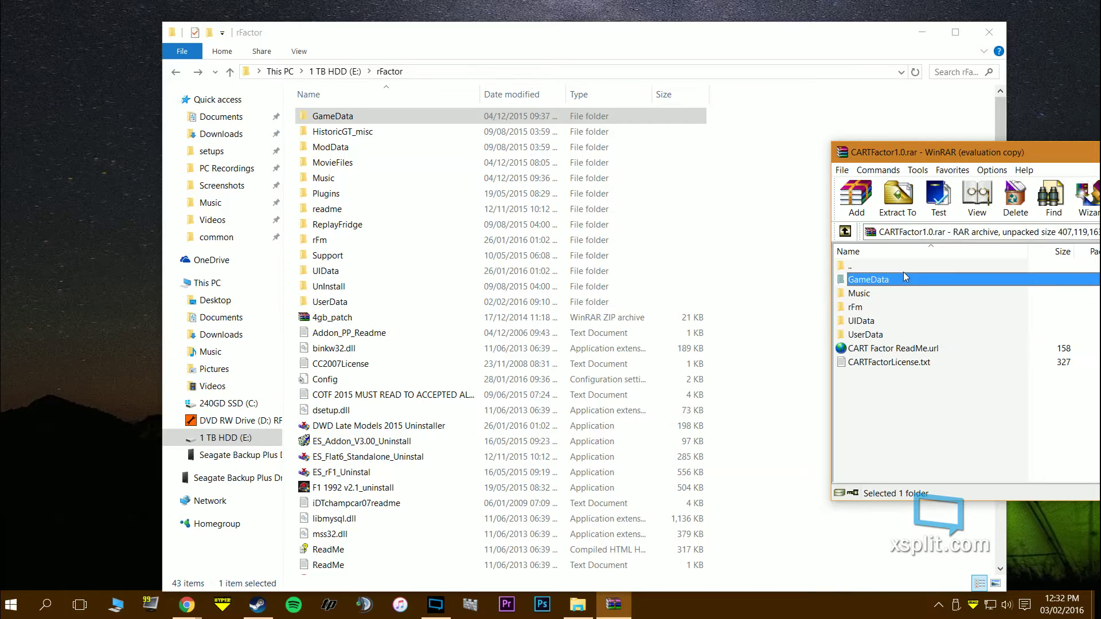
{"action": "left_click", "coordinate": [895, 289]}
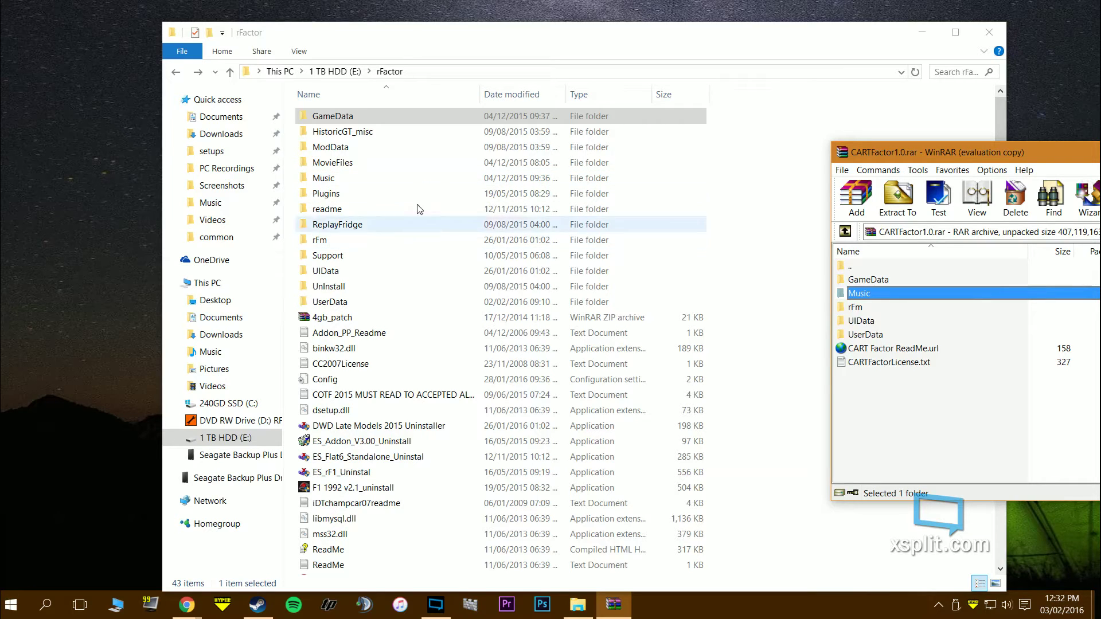
{"action": "double_click", "coordinate": [876, 282]}
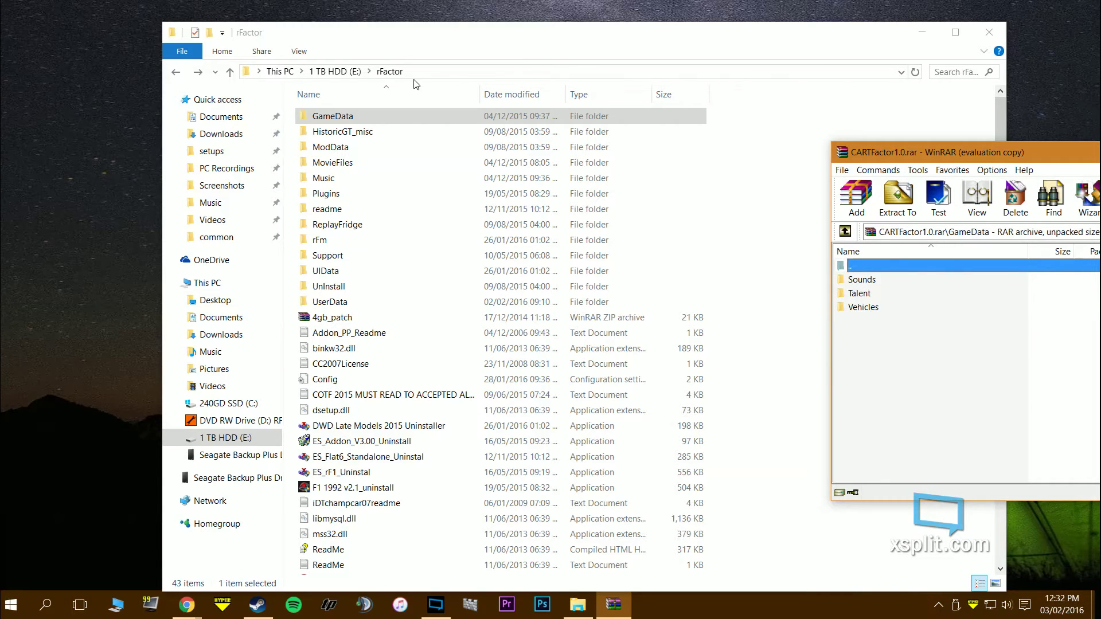
{"action": "double_click", "coordinate": [404, 116]}
{"action": "left_click", "coordinate": [851, 337]}
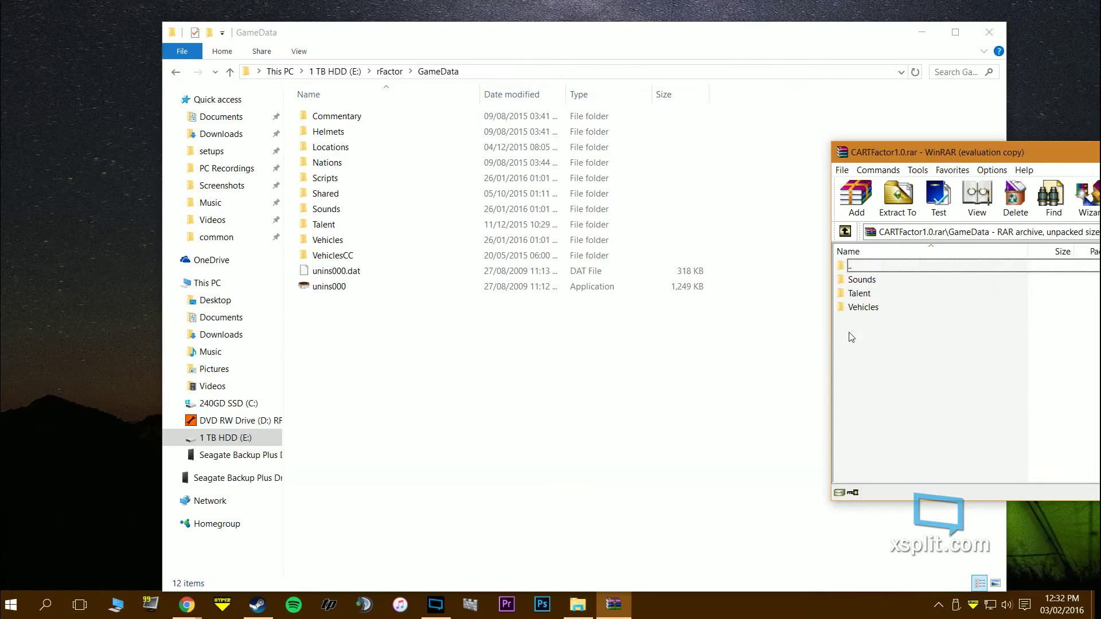
Step: Examine the CART folder inside Talent in the archive's GameData folder
{"action": "double_click", "coordinate": [869, 293]}
{"action": "left_click", "coordinate": [865, 281]}
{"action": "double_click", "coordinate": [864, 281]}
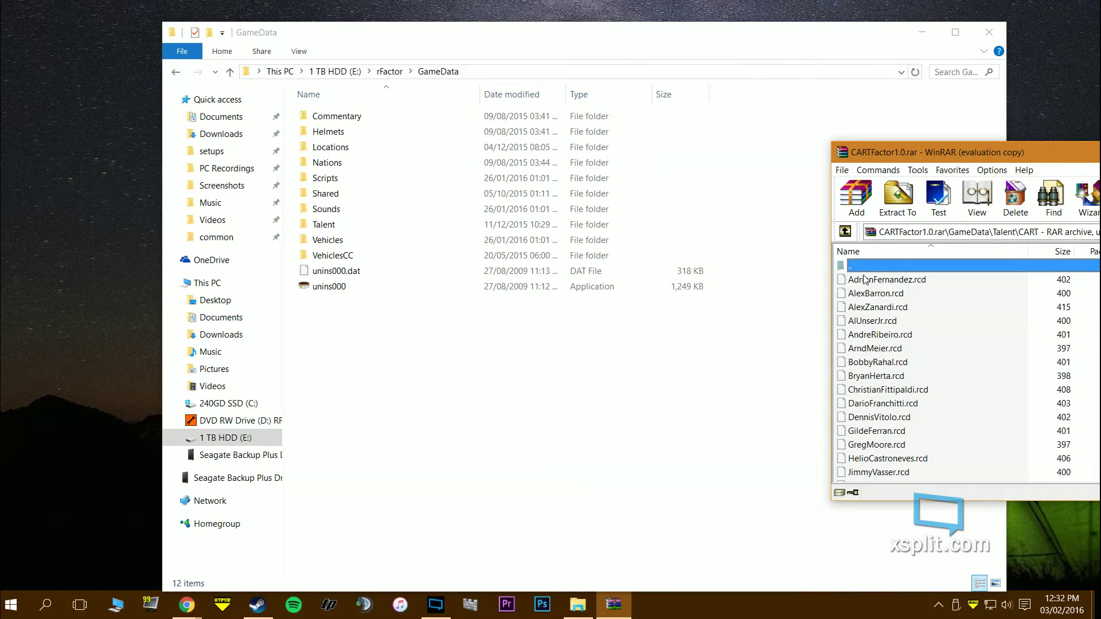
{"action": "double_click", "coordinate": [866, 266]}
{"action": "double_click", "coordinate": [867, 266]}
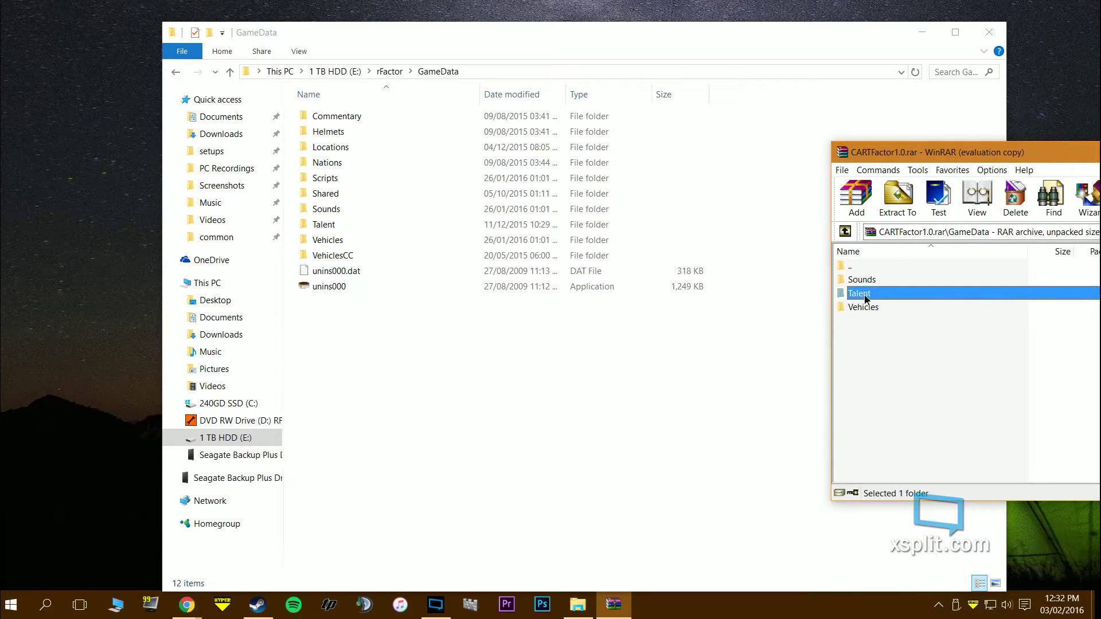
{"action": "double_click", "coordinate": [867, 295]}
{"action": "double_click", "coordinate": [862, 281]}
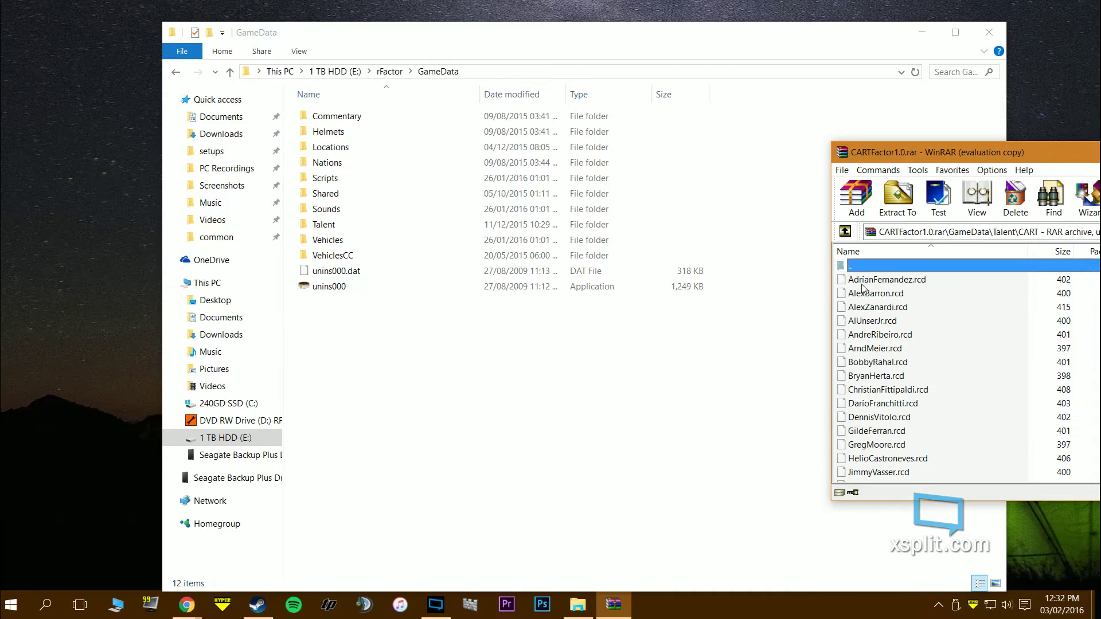
{"action": "double_click", "coordinate": [876, 268]}
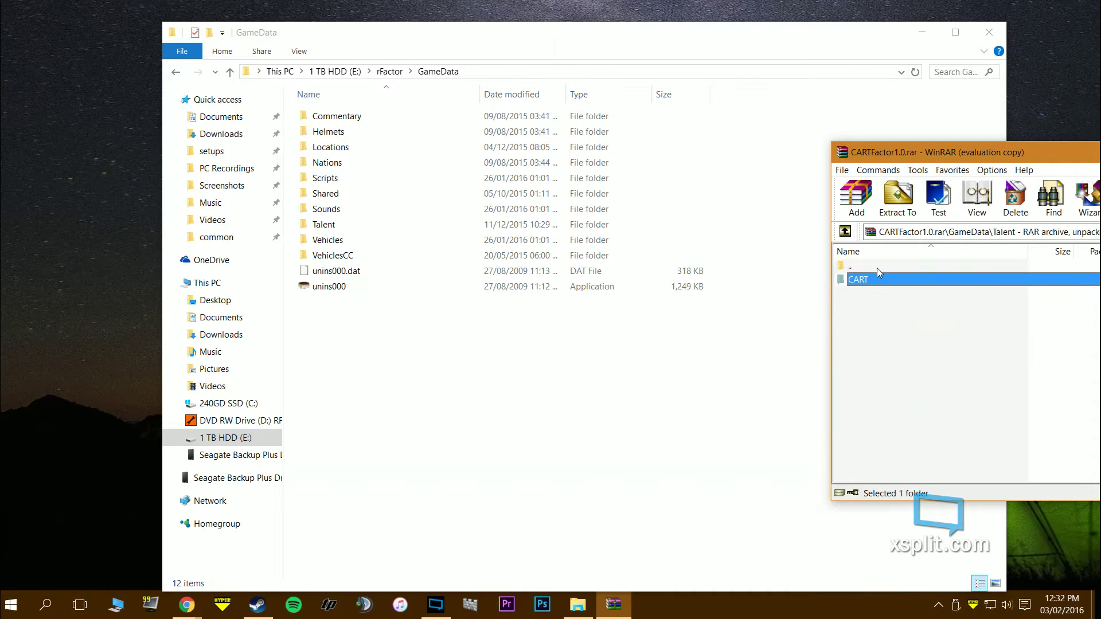
{"action": "double_click", "coordinate": [878, 268]}
Step: Examine the Vehicles folder in the archive's GameData, including the contents of its CARTFactor folder
{"action": "double_click", "coordinate": [865, 308]}
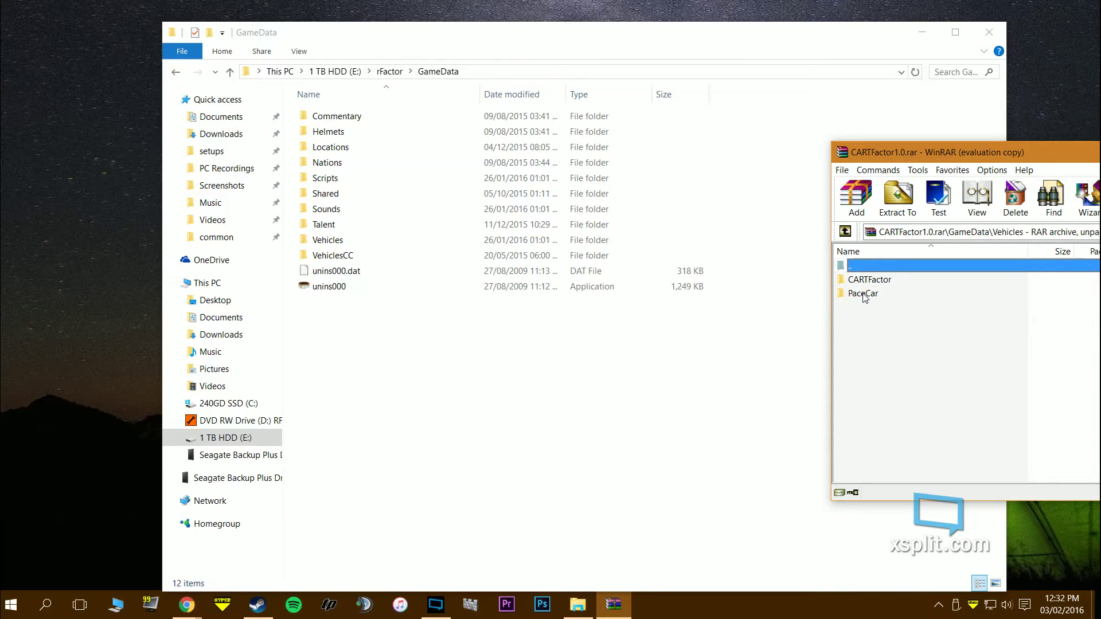
{"action": "left_click", "coordinate": [865, 296]}
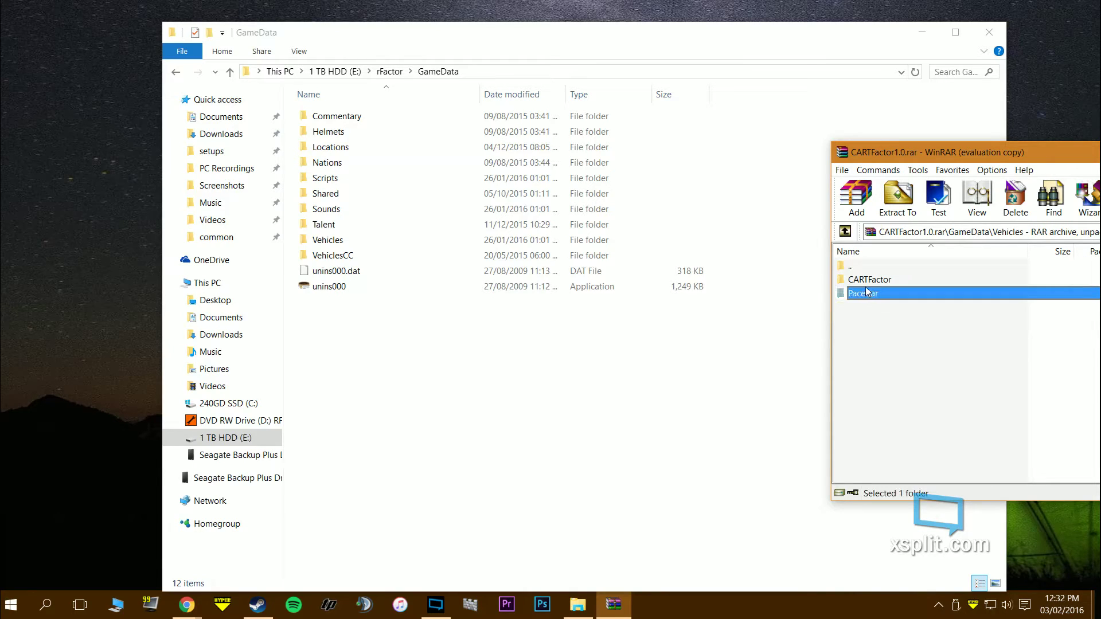
{"action": "left_click", "coordinate": [866, 284]}
{"action": "double_click", "coordinate": [867, 283]}
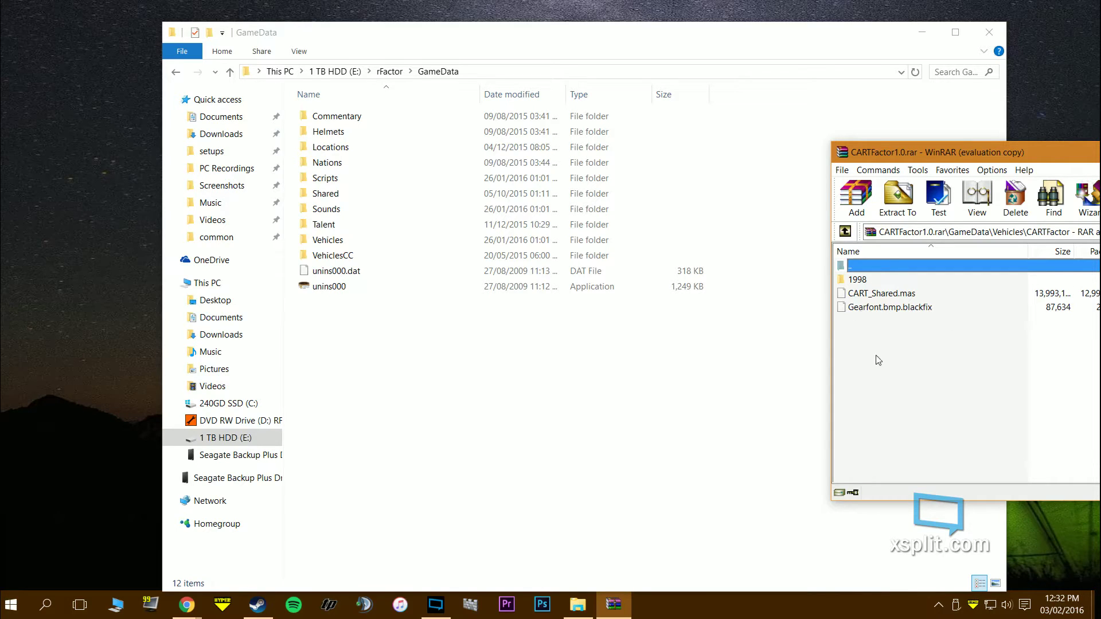
{"action": "double_click", "coordinate": [878, 268]}
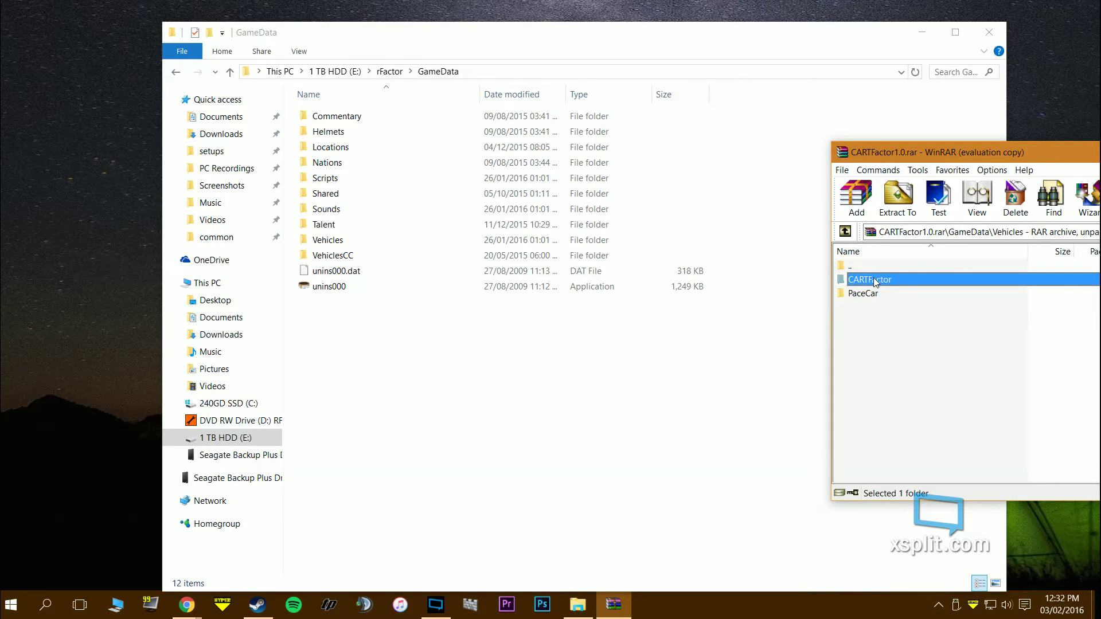
{"action": "double_click", "coordinate": [867, 267]}
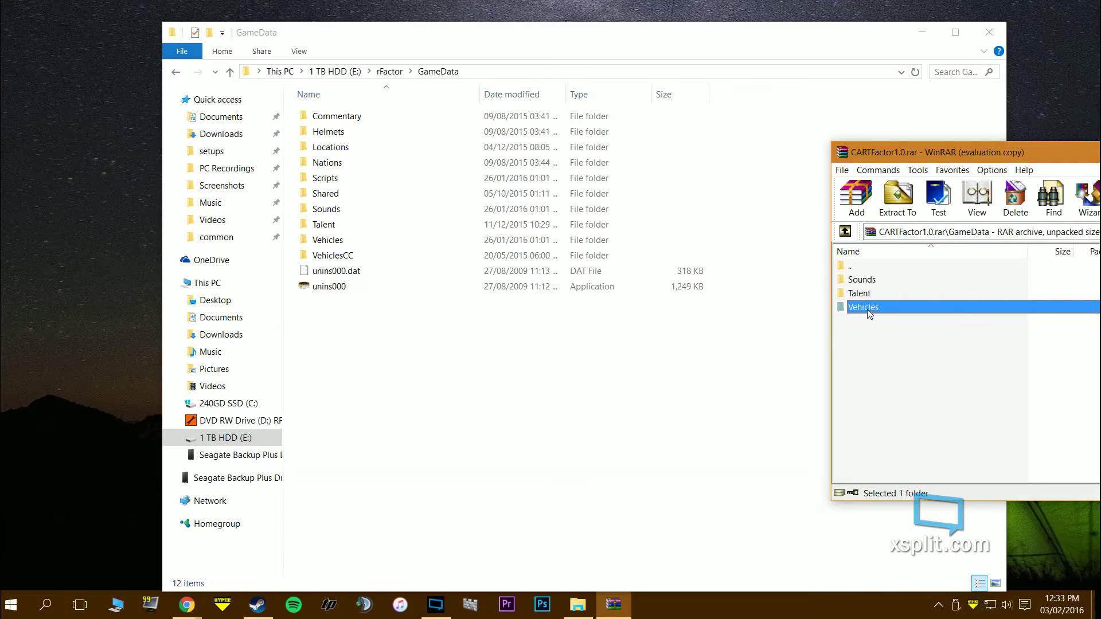
Step: Open the PaceCar folder inside GameData's Vehicles folder in both the rFactor installation and the CARTFactor1.0 archive
{"action": "double_click", "coordinate": [869, 309]}
{"action": "left_click", "coordinate": [865, 279]}
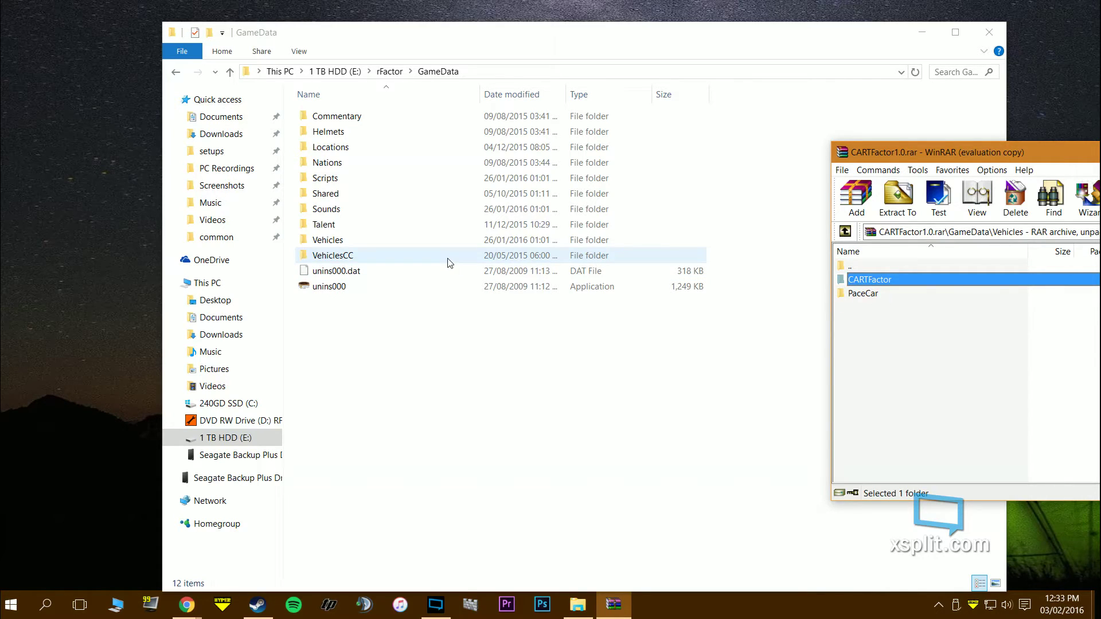
{"action": "double_click", "coordinate": [429, 241]}
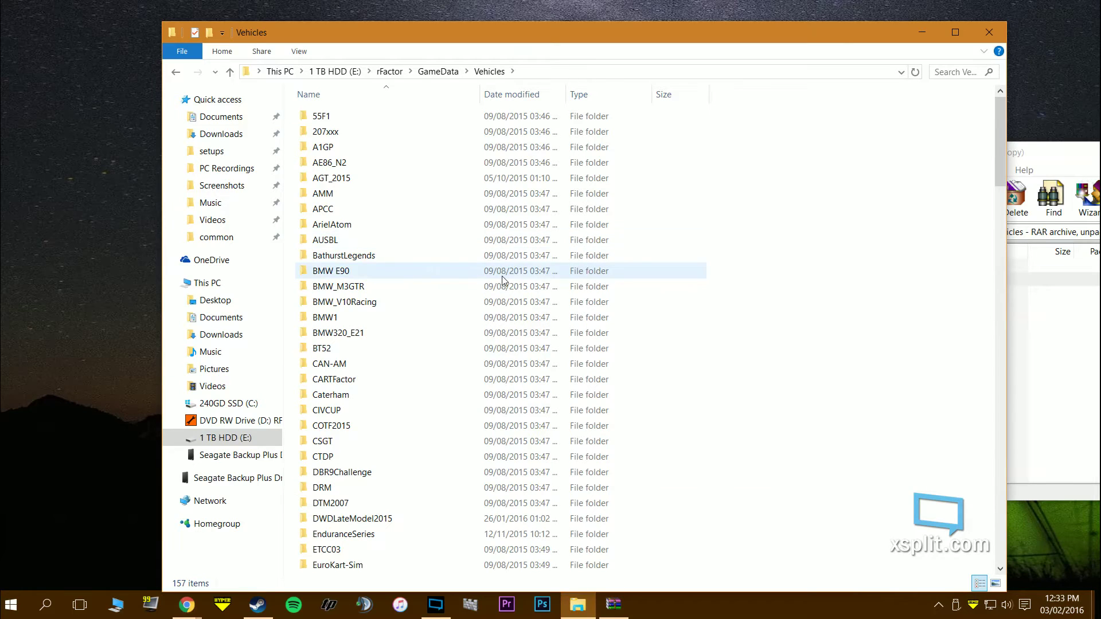
{"action": "scroll", "coordinate": [503, 279], "scroll_direction": "down", "scroll_amount": 20}
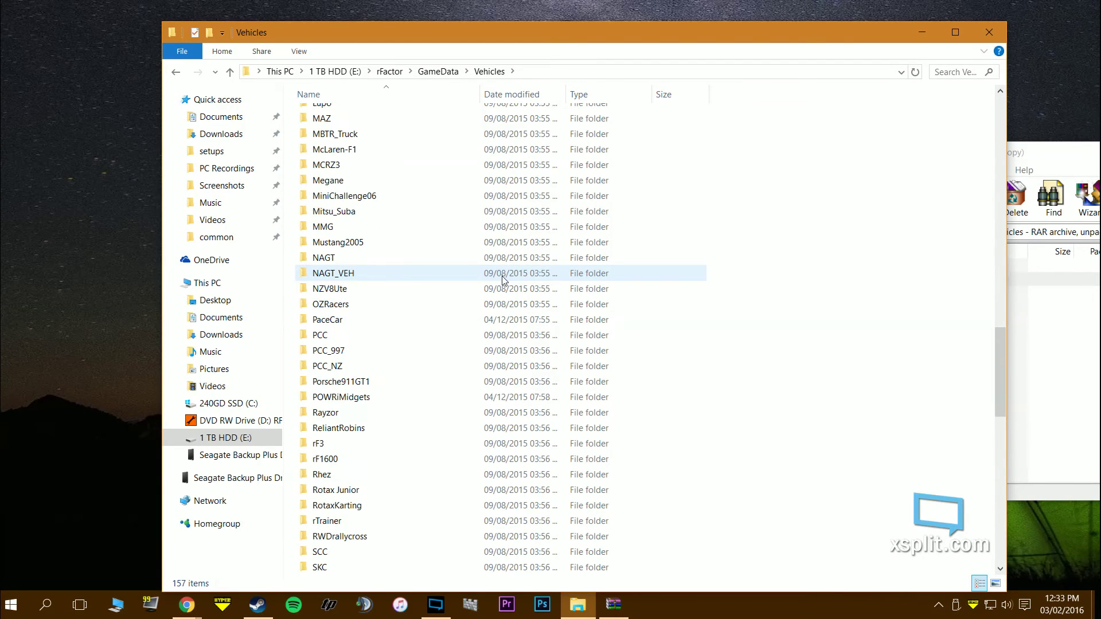
{"action": "double_click", "coordinate": [415, 319]}
{"action": "left_click", "coordinate": [1077, 362]}
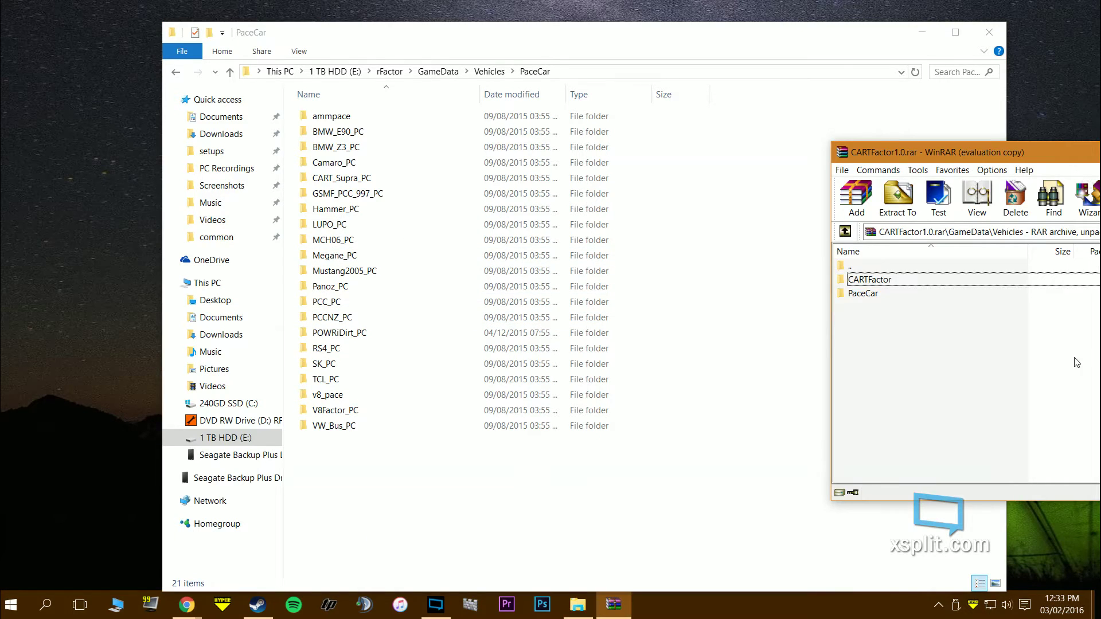
{"action": "double_click", "coordinate": [889, 292]}
Step: Try to copy CART_Supra_PC from the archive into rFactor's PaceCar folder, and return to the archive's GameData folder
{"action": "left_click", "coordinate": [878, 279]}
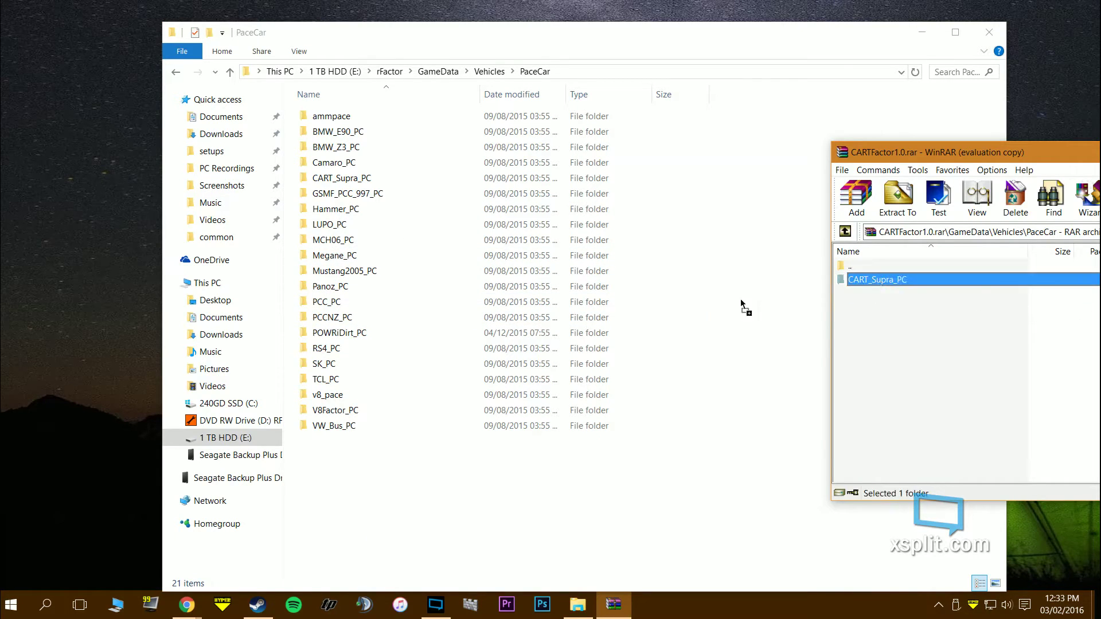
{"action": "left_click_drag", "start_coordinate": [978, 292], "coordinate": [880, 272]}
{"action": "double_click", "coordinate": [879, 270]}
{"action": "double_click", "coordinate": [881, 269]}
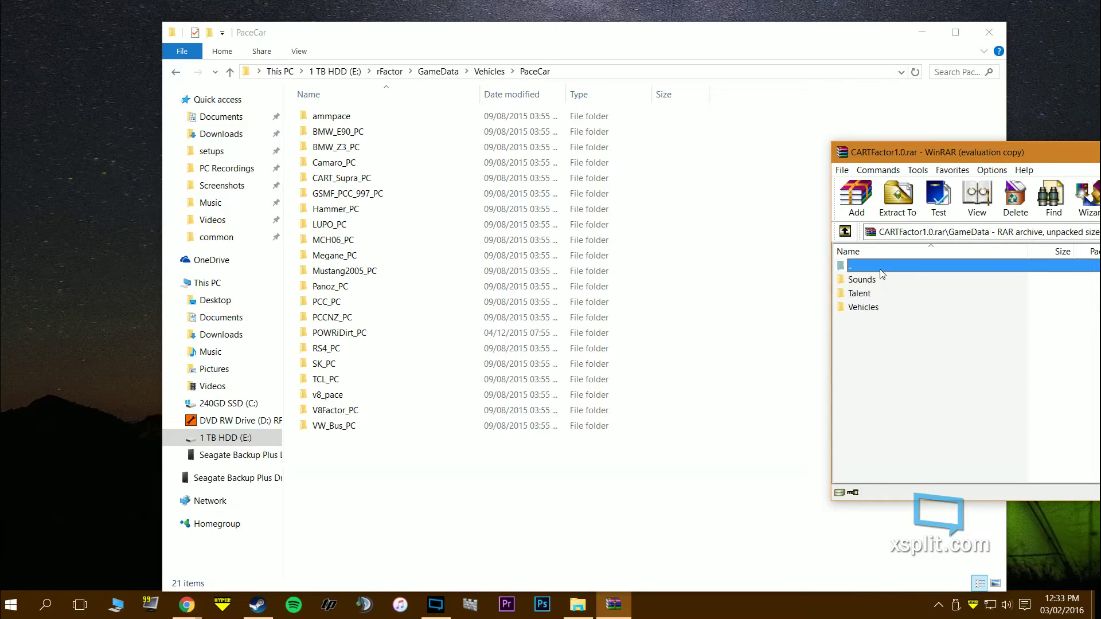
Step: Return to rFactor's GameData folder and open the archive's Sounds folder to match its CARTFactor folder against the installation
{"action": "left_click", "coordinate": [175, 72]}
{"action": "left_click", "coordinate": [175, 73]}
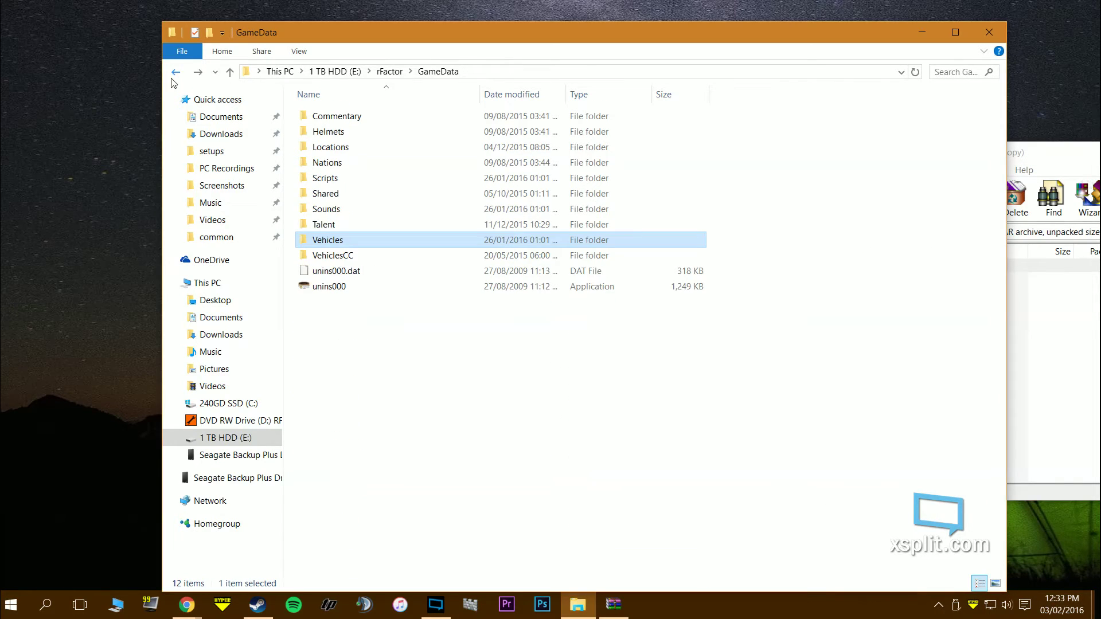
{"action": "left_click", "coordinate": [1054, 344]}
{"action": "double_click", "coordinate": [882, 279]}
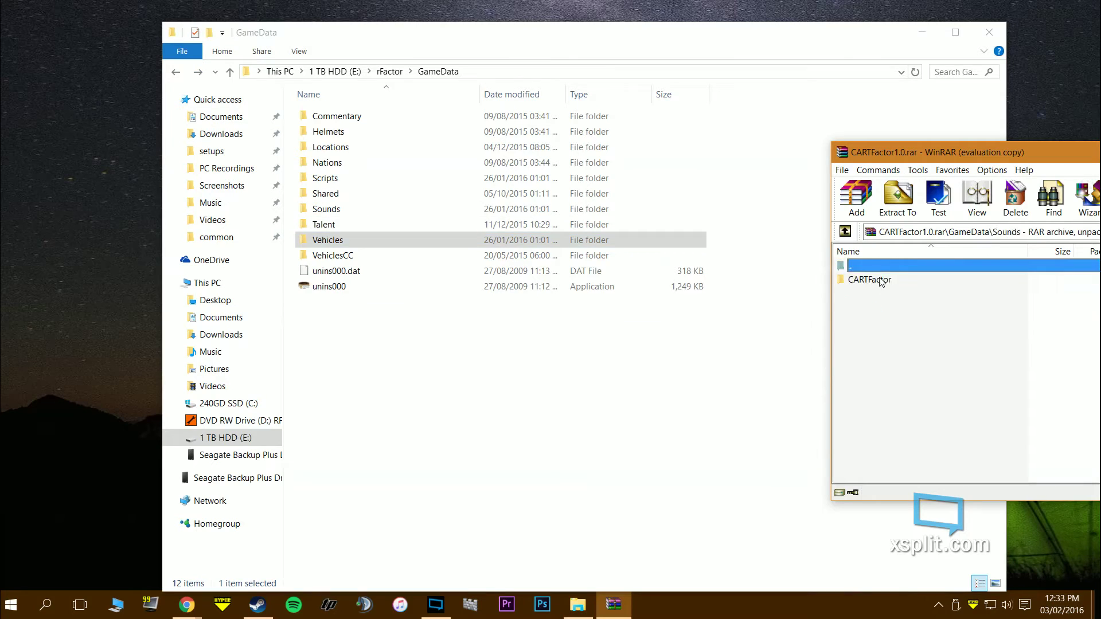
{"action": "left_click", "coordinate": [886, 281]}
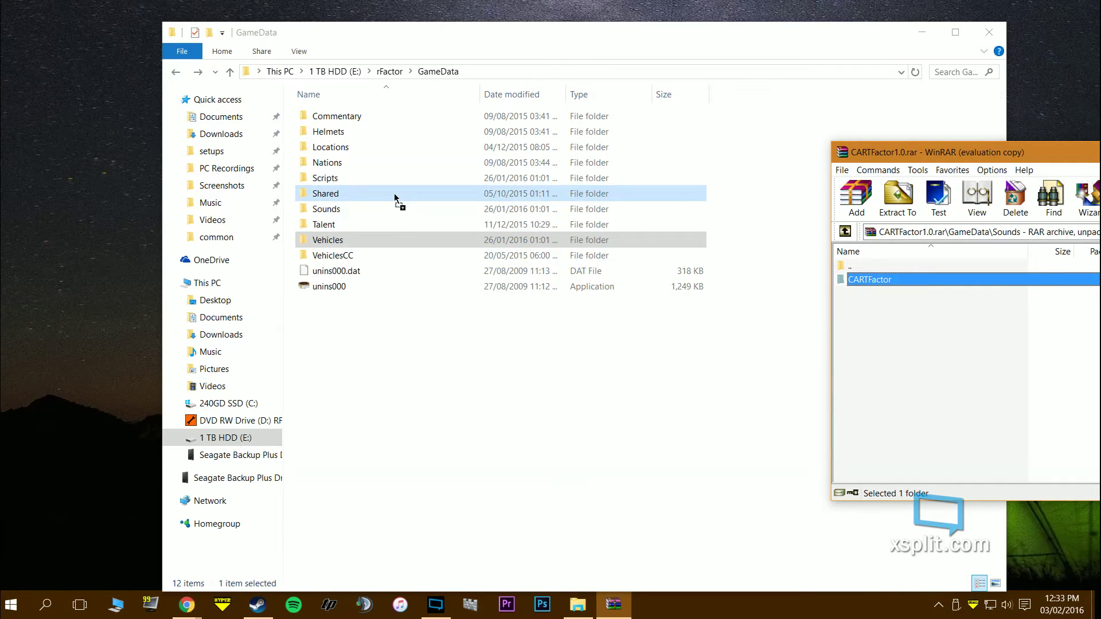
Step: Go back up out of the archive's Sounds and GameData folders and close the CARTFactor1.0 archive
{"action": "double_click", "coordinate": [960, 265]}
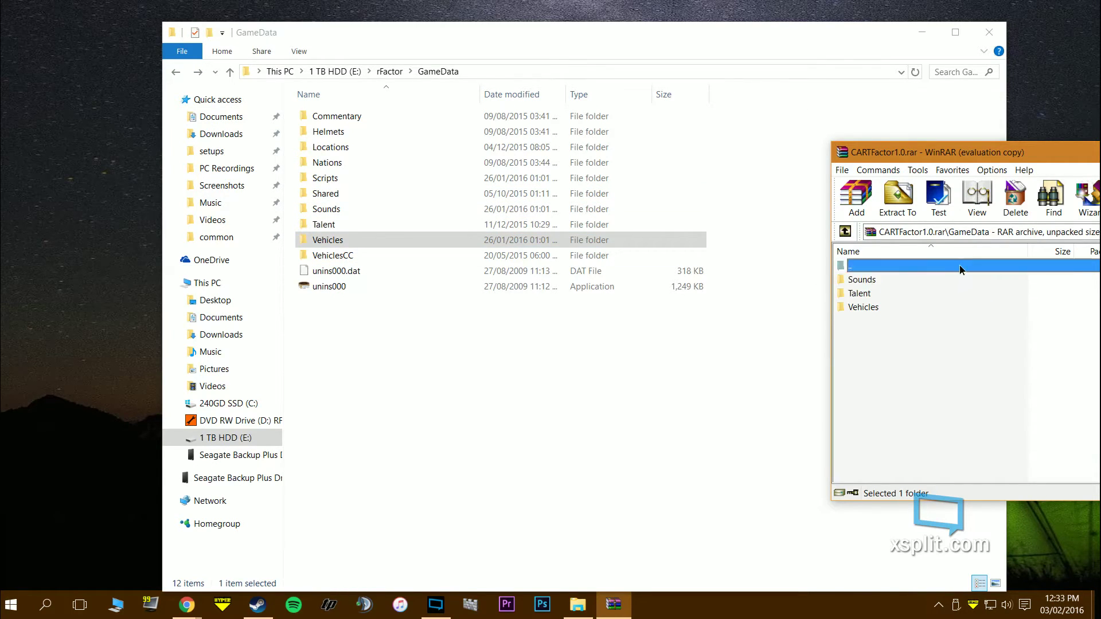
{"action": "double_click", "coordinate": [959, 265]}
{"action": "key", "text": "alt+F4"}
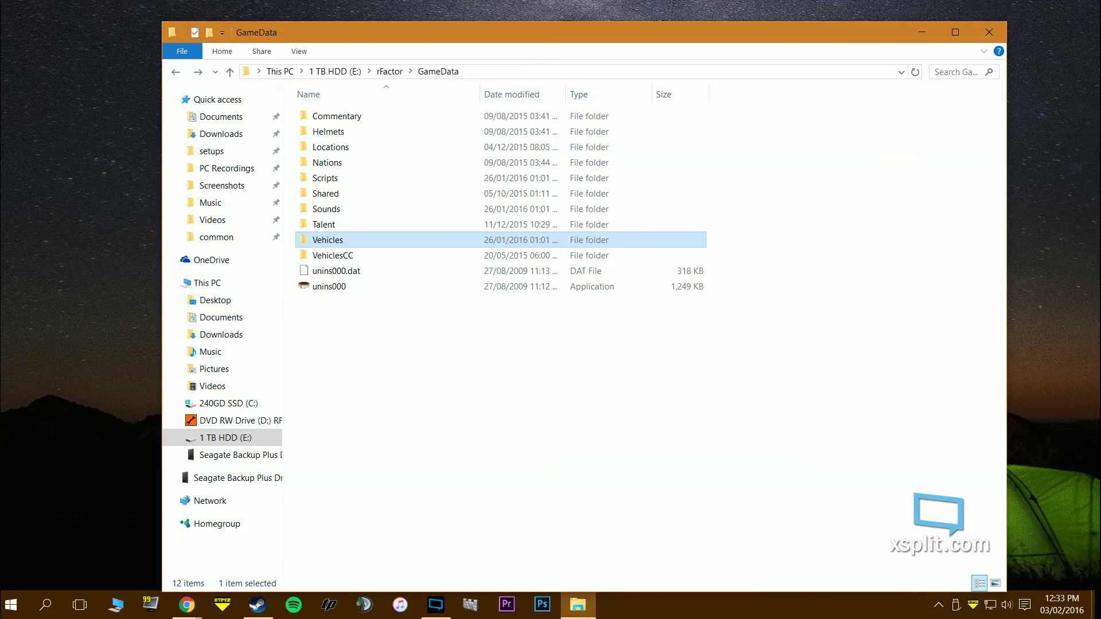
Step: Open the RF mods folder on Seagate Backup Plus Drive (F:) and look through its downloaded mods to the end of the list
{"action": "left_click", "coordinate": [240, 405]}
{"action": "left_click", "coordinate": [232, 456]}
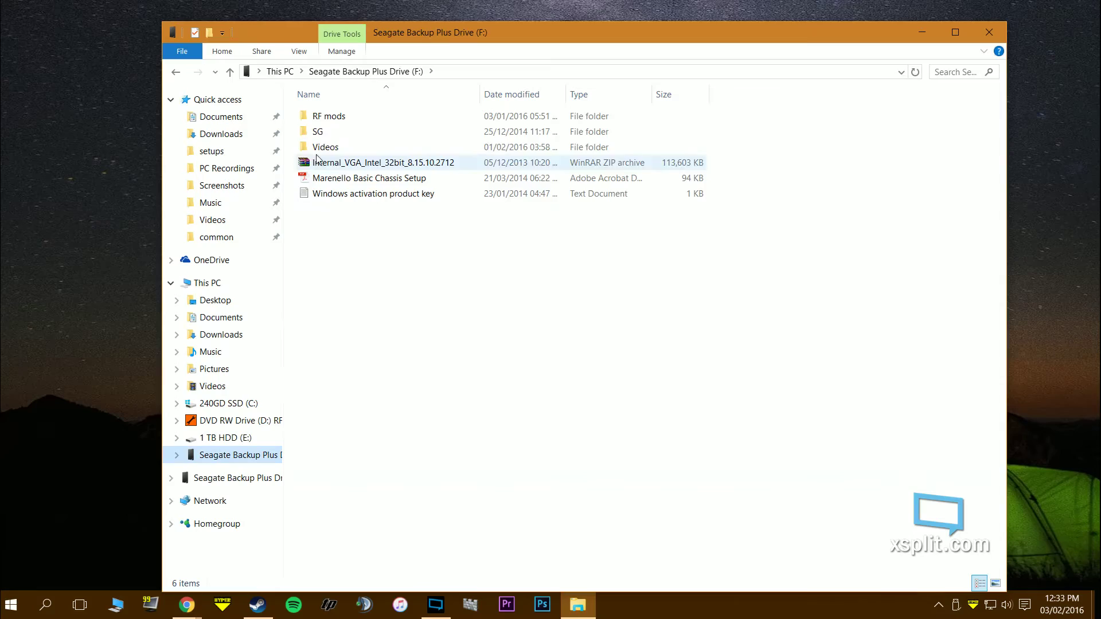
{"action": "double_click", "coordinate": [323, 118]}
{"action": "scroll", "coordinate": [417, 240], "scroll_direction": "down", "scroll_amount": 20}
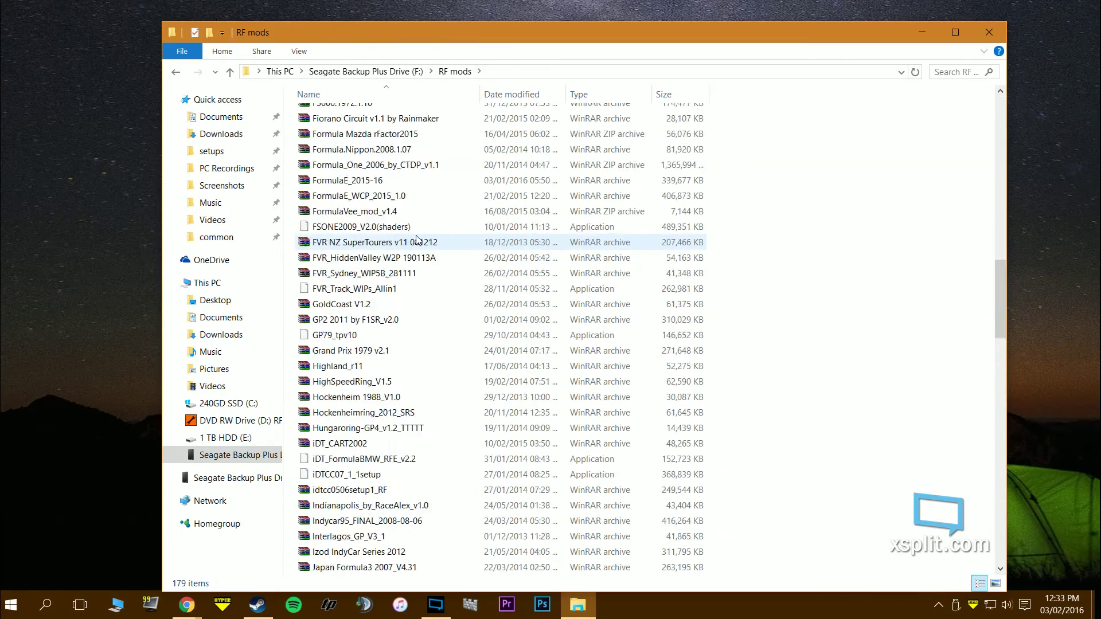
{"action": "scroll", "coordinate": [417, 240], "scroll_direction": "down", "scroll_amount": 12}
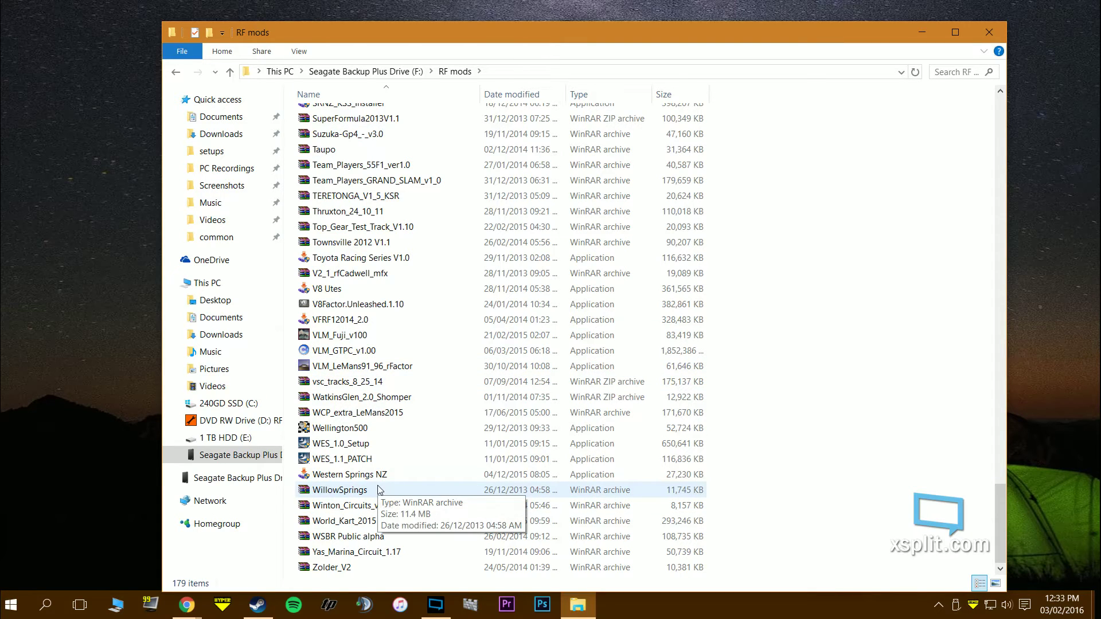
Step: Run the VFRF12014_2.0 installer, allow it to make changes to the PC, and advance to the installation directory page
{"action": "double_click", "coordinate": [399, 325]}
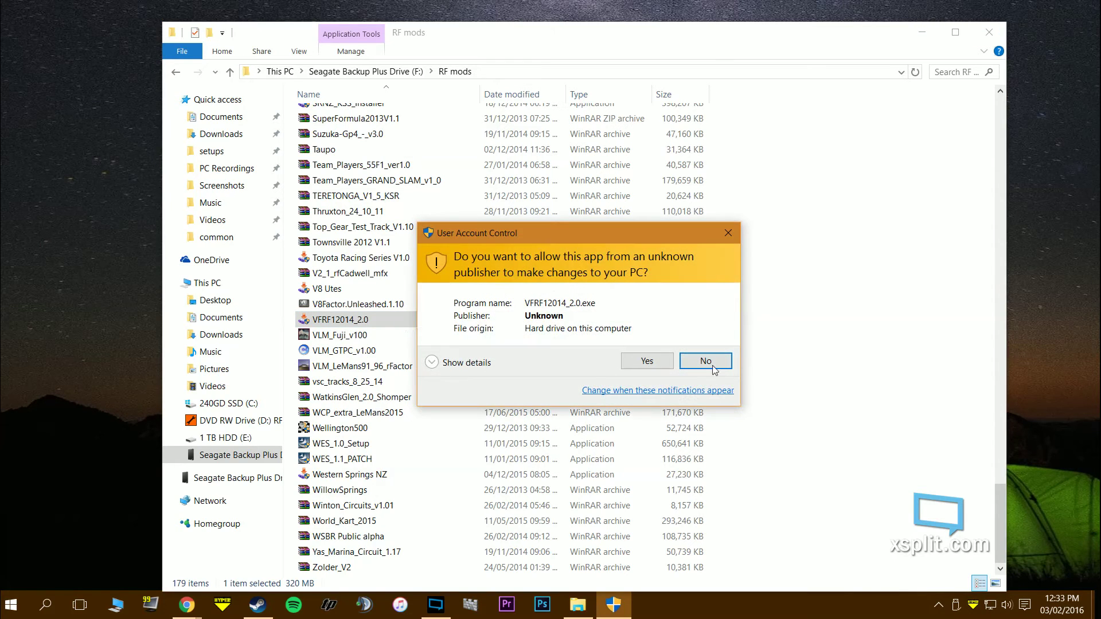
{"action": "left_click", "coordinate": [649, 360]}
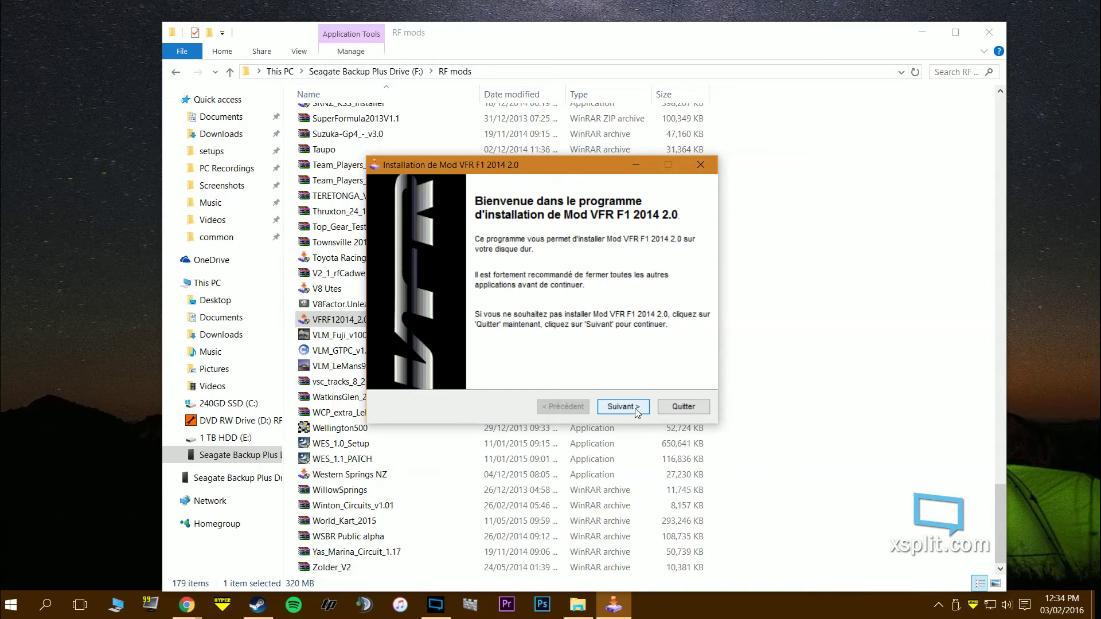
{"action": "left_click", "coordinate": [637, 411]}
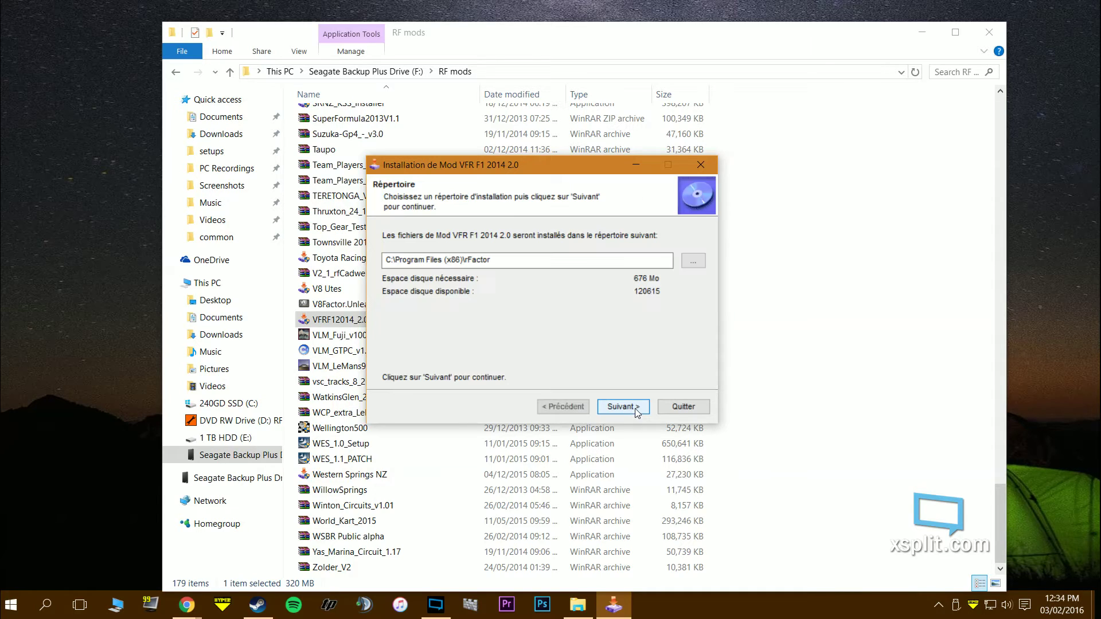
Step: Browse for the installation directory on 1 TB HDD (E:), going down to the common folder inside Steam's steamapps folder
{"action": "left_click", "coordinate": [690, 262]}
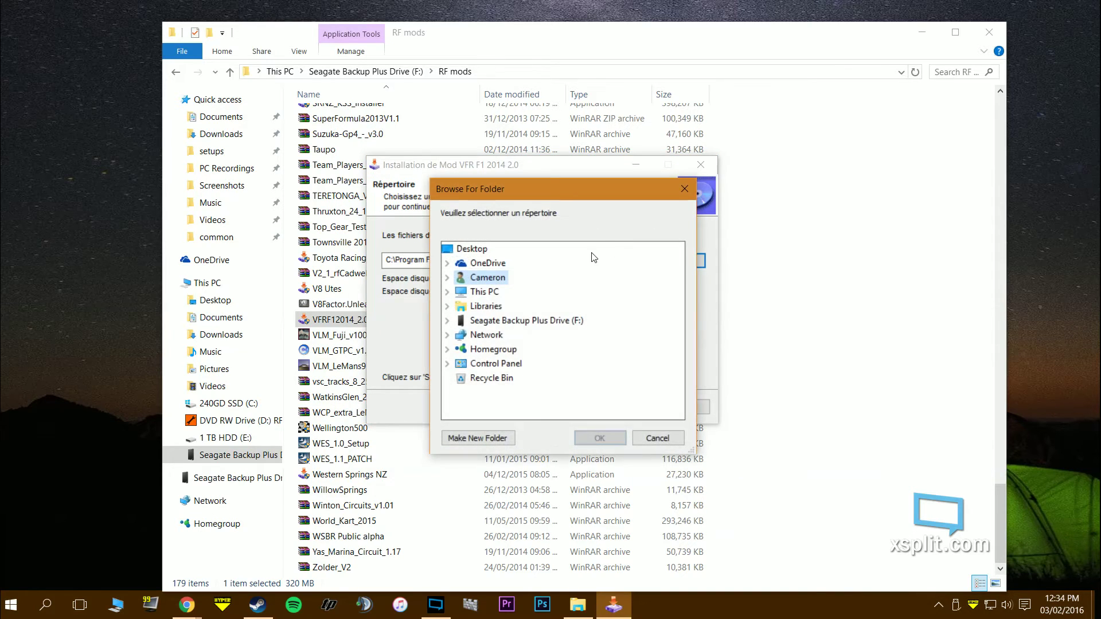
{"action": "left_click", "coordinate": [485, 293]}
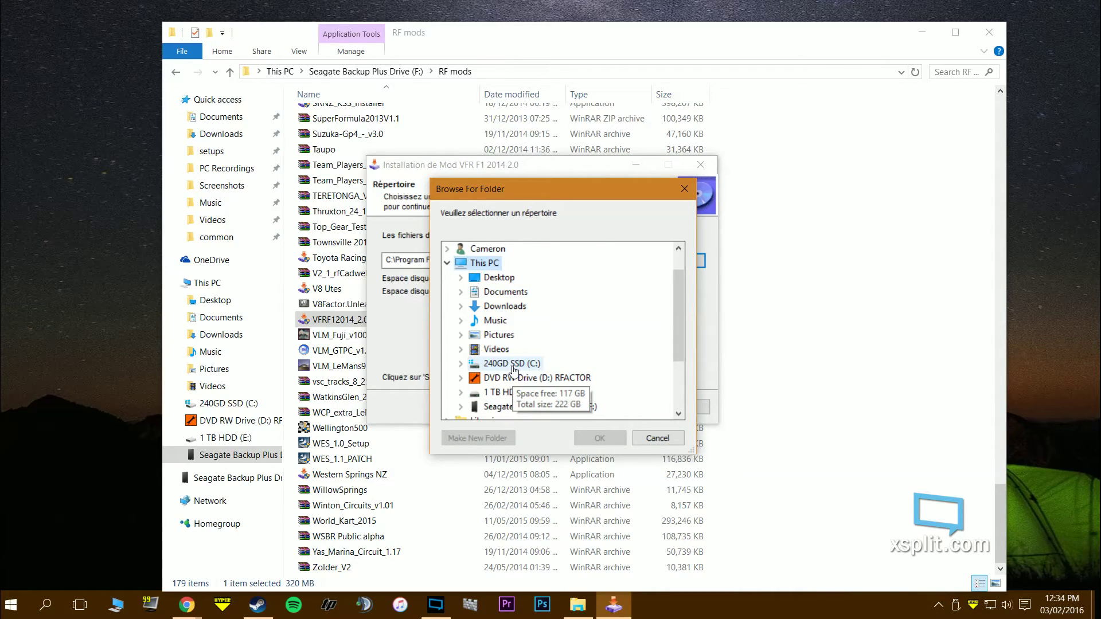
{"action": "left_click", "coordinate": [504, 393]}
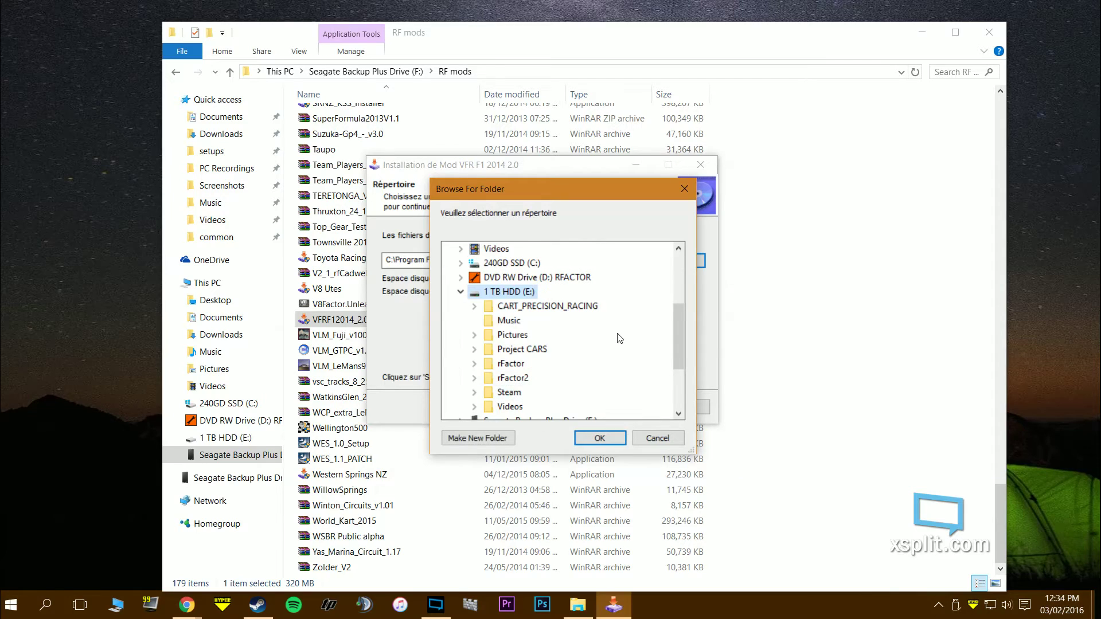
{"action": "left_click", "coordinate": [545, 391]}
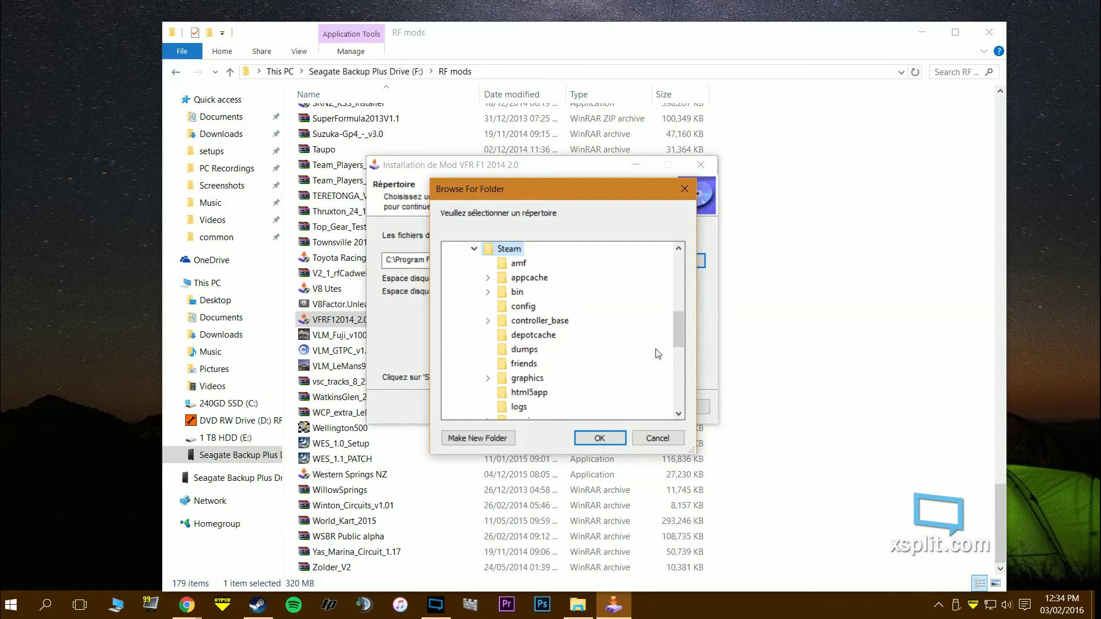
{"action": "left_click_drag", "start_coordinate": [676, 331], "coordinate": [674, 372]}
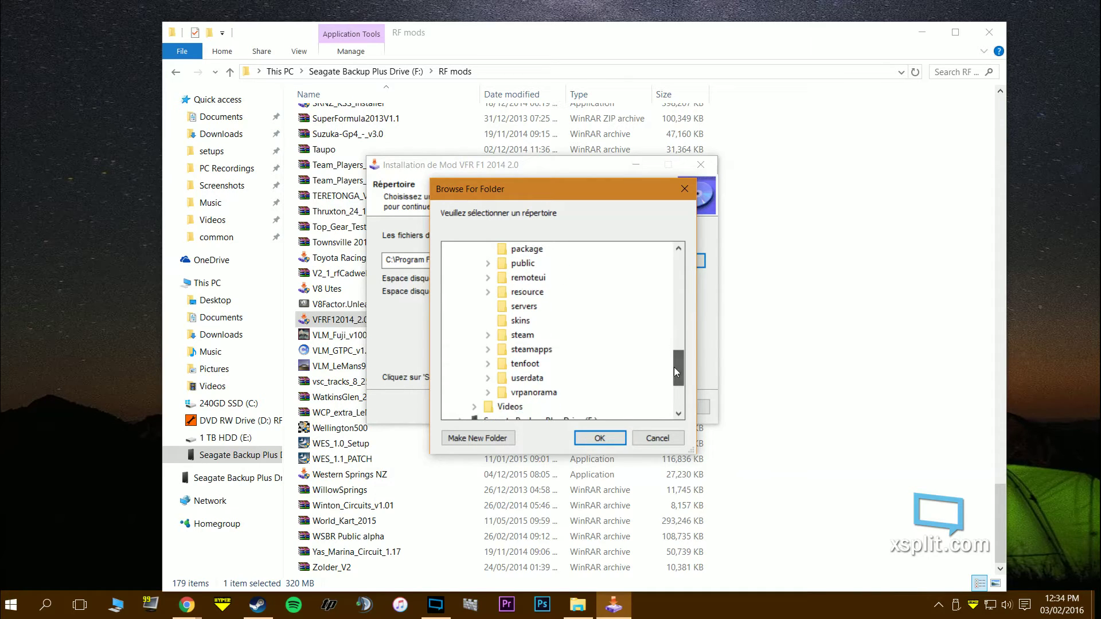
{"action": "double_click", "coordinate": [473, 350]}
{"action": "left_click", "coordinate": [533, 351]}
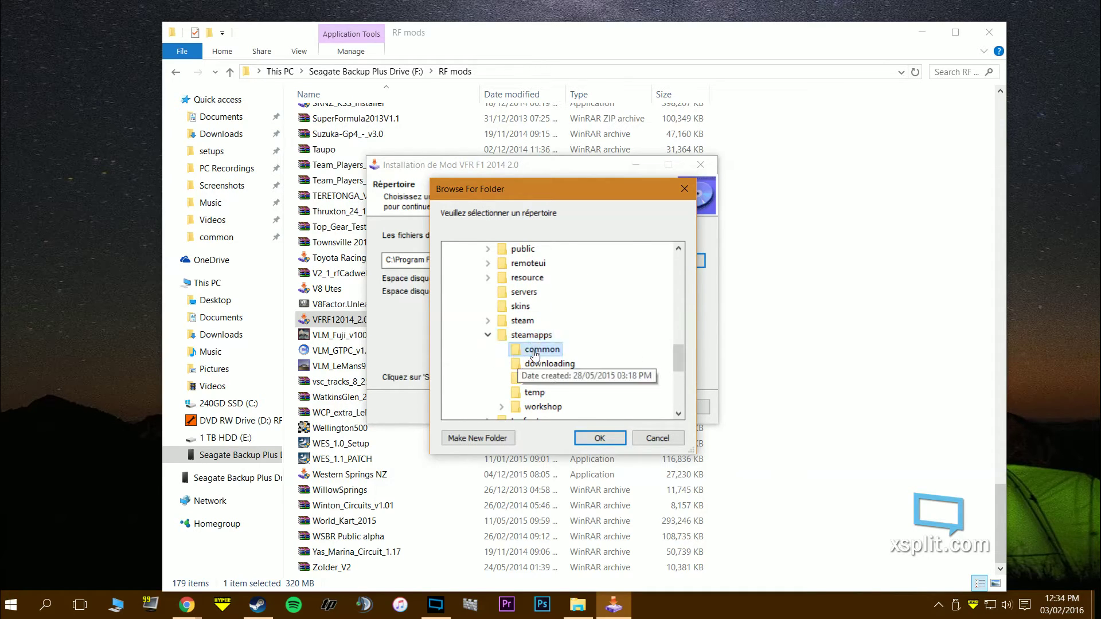
{"action": "double_click", "coordinate": [535, 351]}
Step: Collapse the Steam folder and set the mod's installation directory to E:\rFactor
{"action": "left_click_drag", "start_coordinate": [680, 359], "coordinate": [668, 274]}
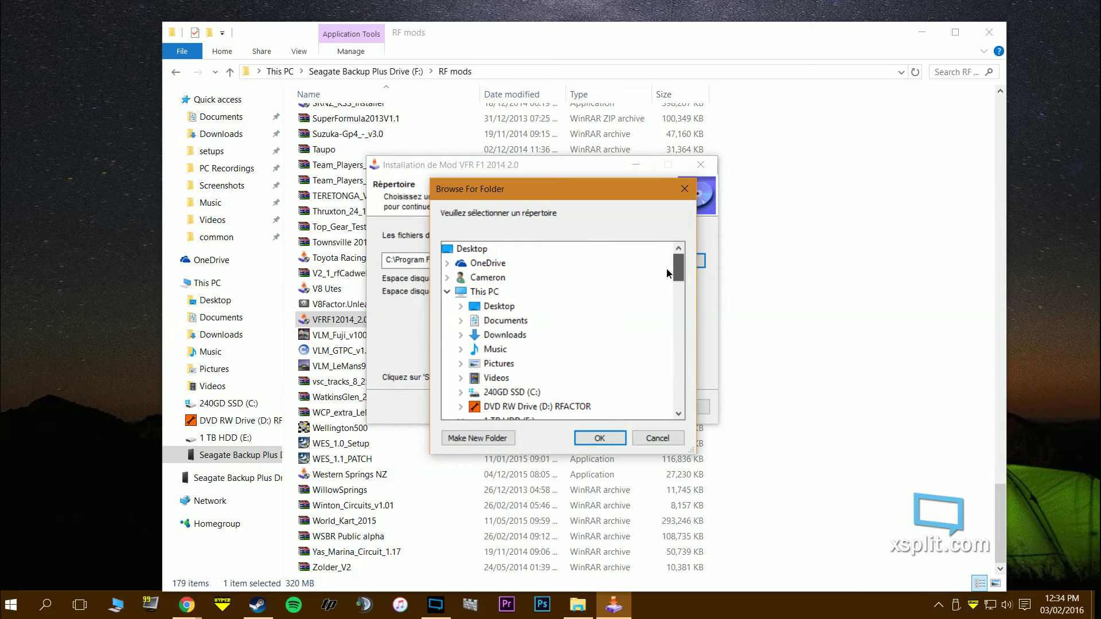
{"action": "scroll", "coordinate": [665, 281], "scroll_direction": "down", "scroll_amount": 3}
{"action": "left_click", "coordinate": [474, 378]}
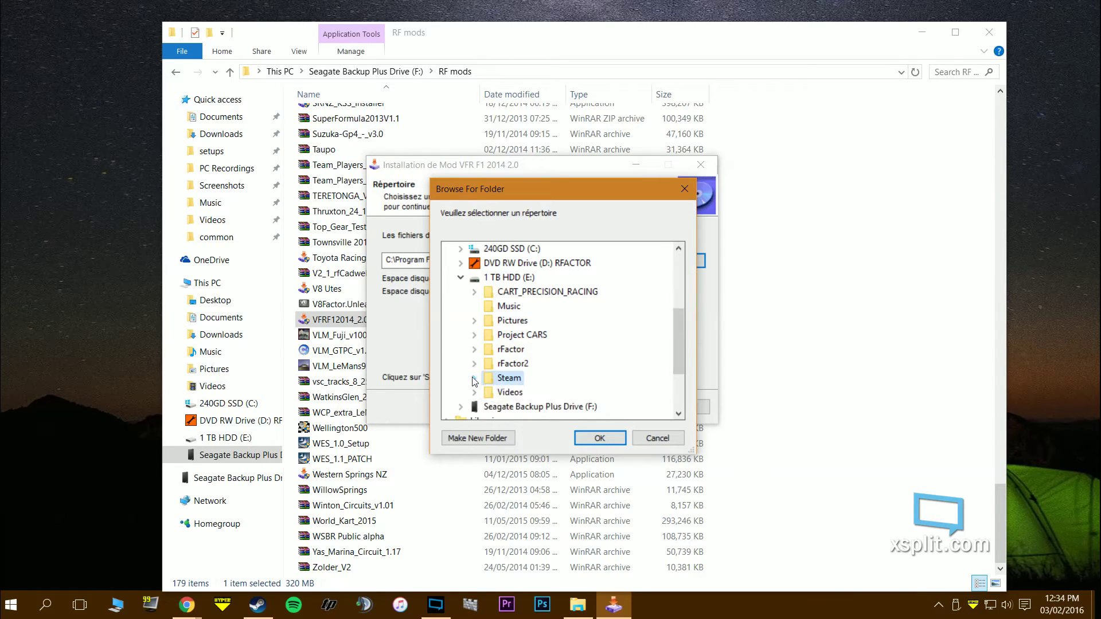
{"action": "double_click", "coordinate": [504, 349]}
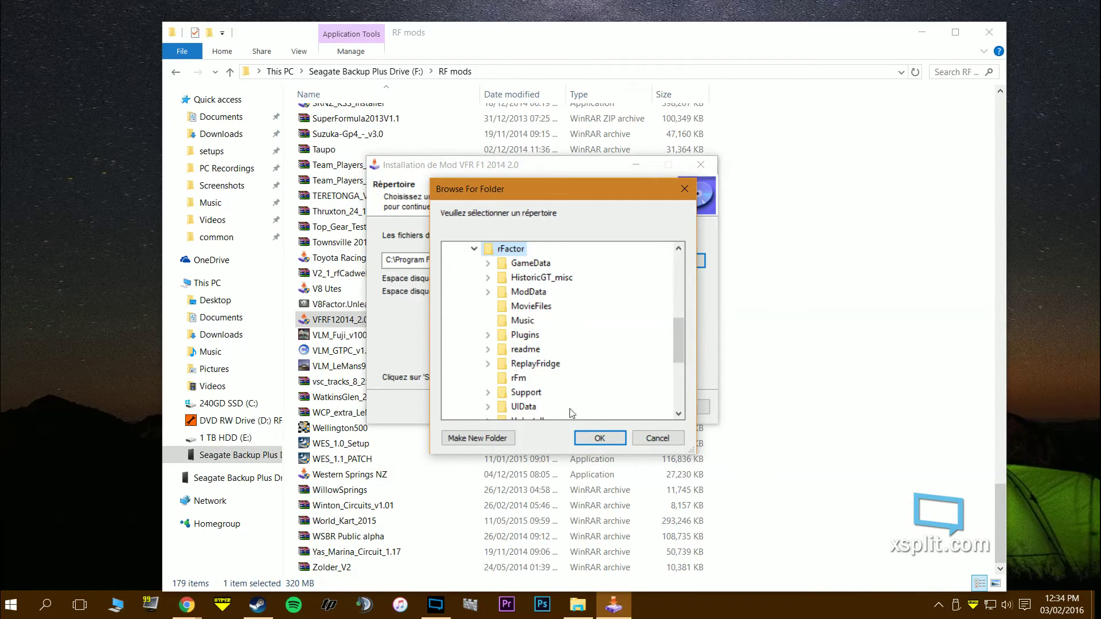
{"action": "left_click", "coordinate": [609, 438]}
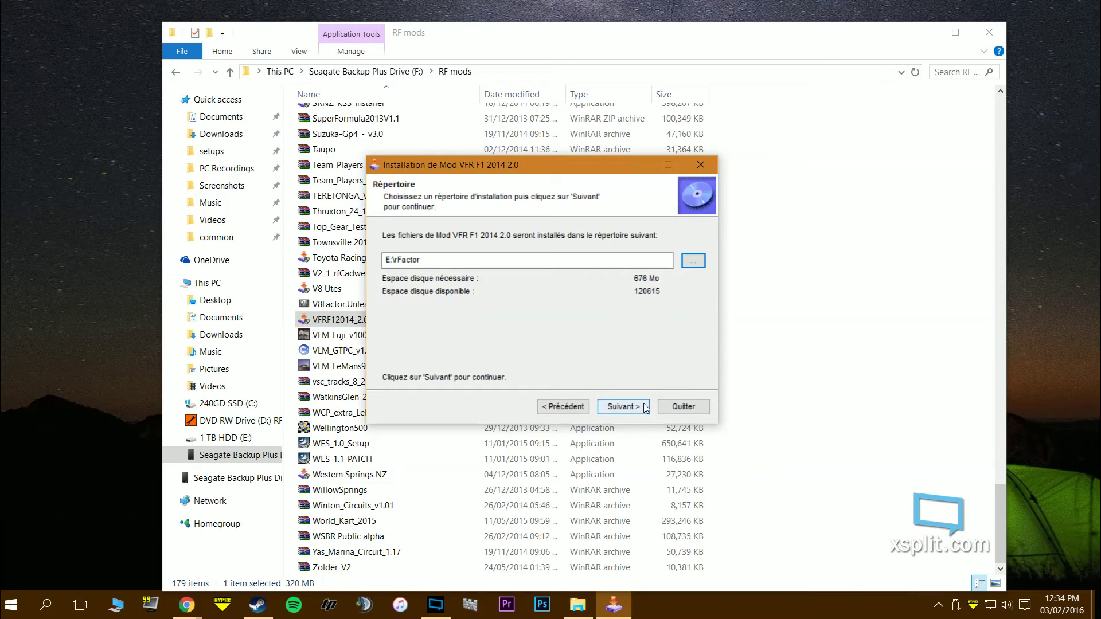
Step: Quit the Mod VFR F1 2014 2.0 installer without installing, and confirm stopping the installation
{"action": "left_click", "coordinate": [685, 407]}
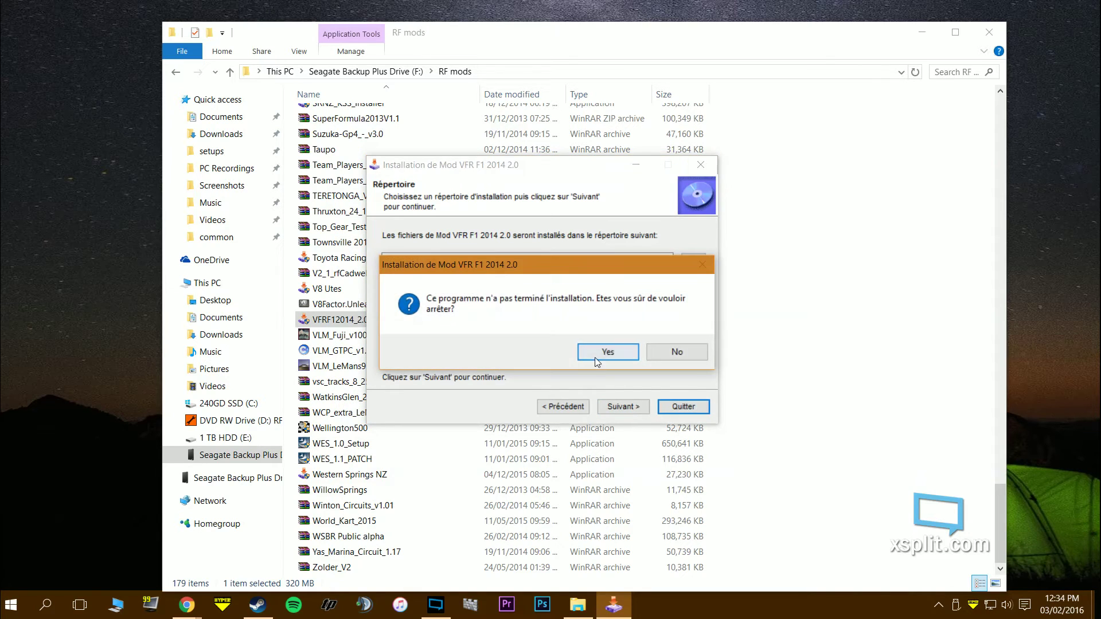
{"action": "left_click", "coordinate": [604, 357]}
{"action": "left_click", "coordinate": [616, 353]}
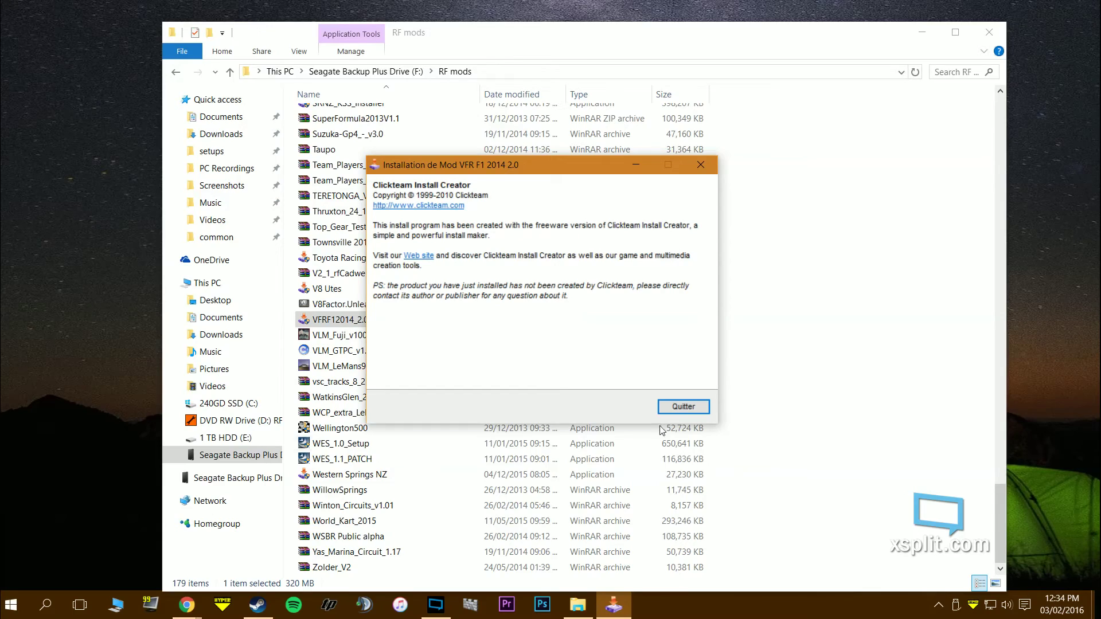
{"action": "left_click", "coordinate": [684, 407]}
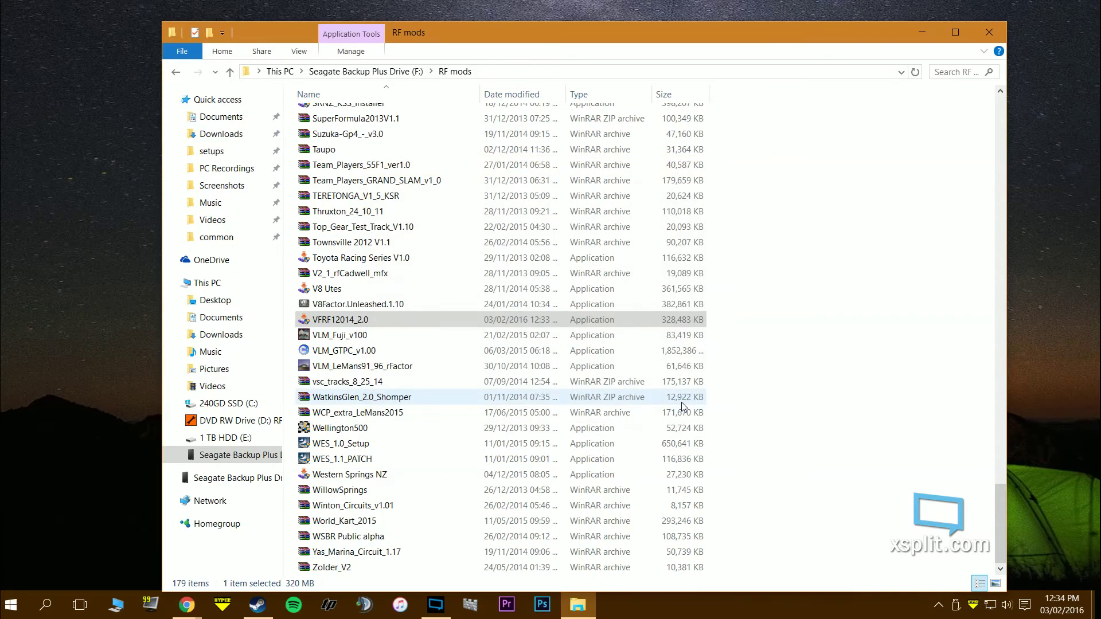
Step: Close the RF mods folder window, switch to Hyper Stimulator USB Profiler, and launch the game with the rFactor profile
{"action": "left_click", "coordinate": [988, 35]}
{"action": "left_click", "coordinate": [223, 604]}
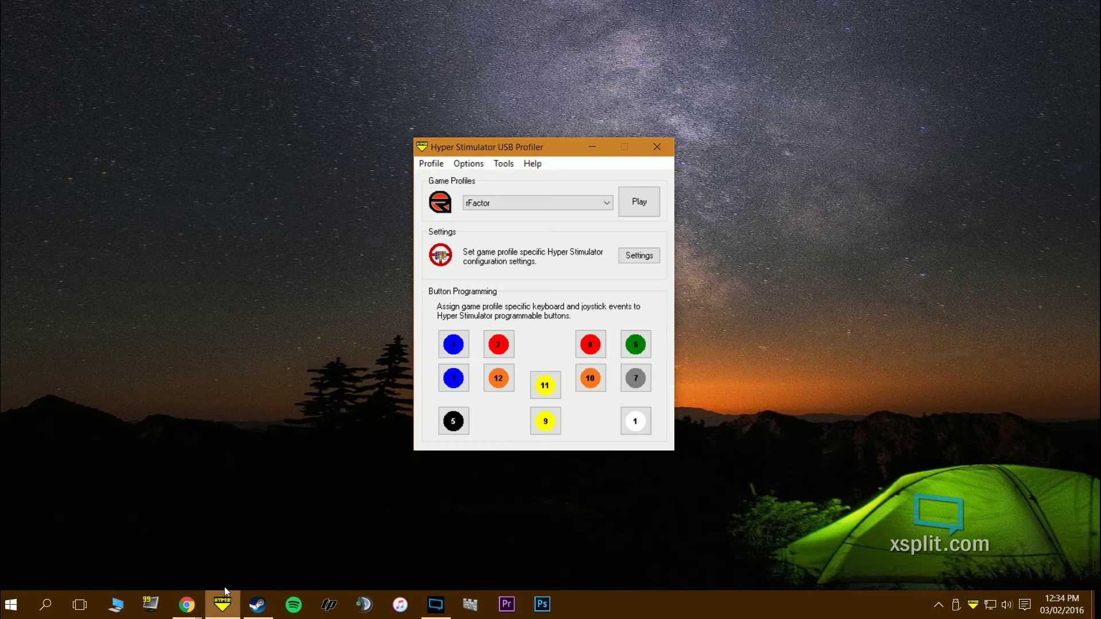
{"action": "left_click", "coordinate": [645, 202]}
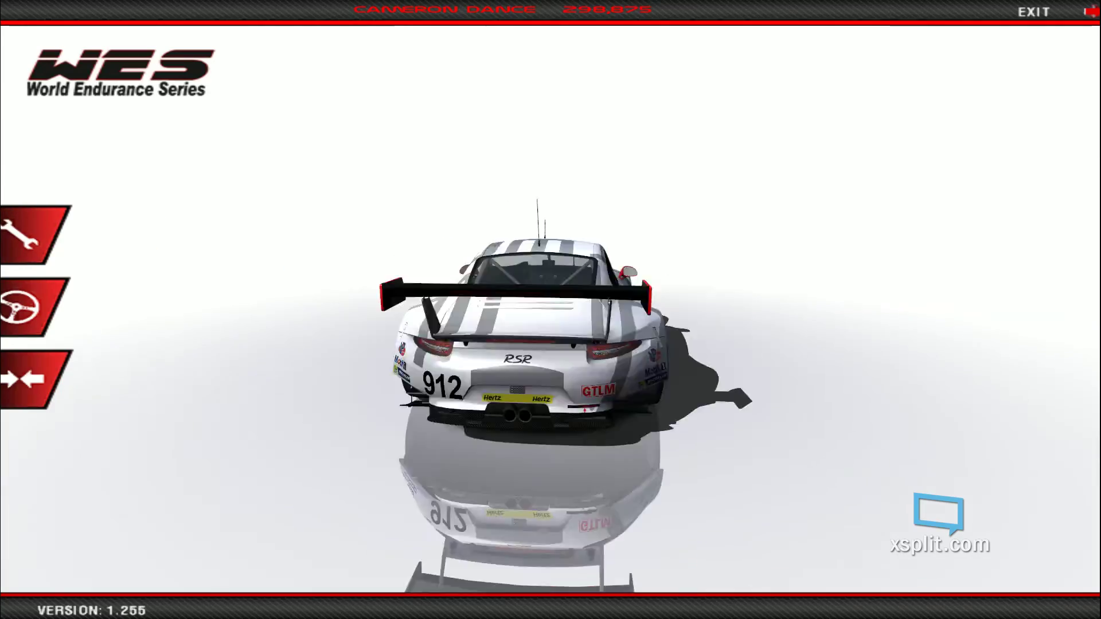
Step: Open the racing series selection in the player customization section of rFactor
{"action": "left_click", "coordinate": [23, 235]}
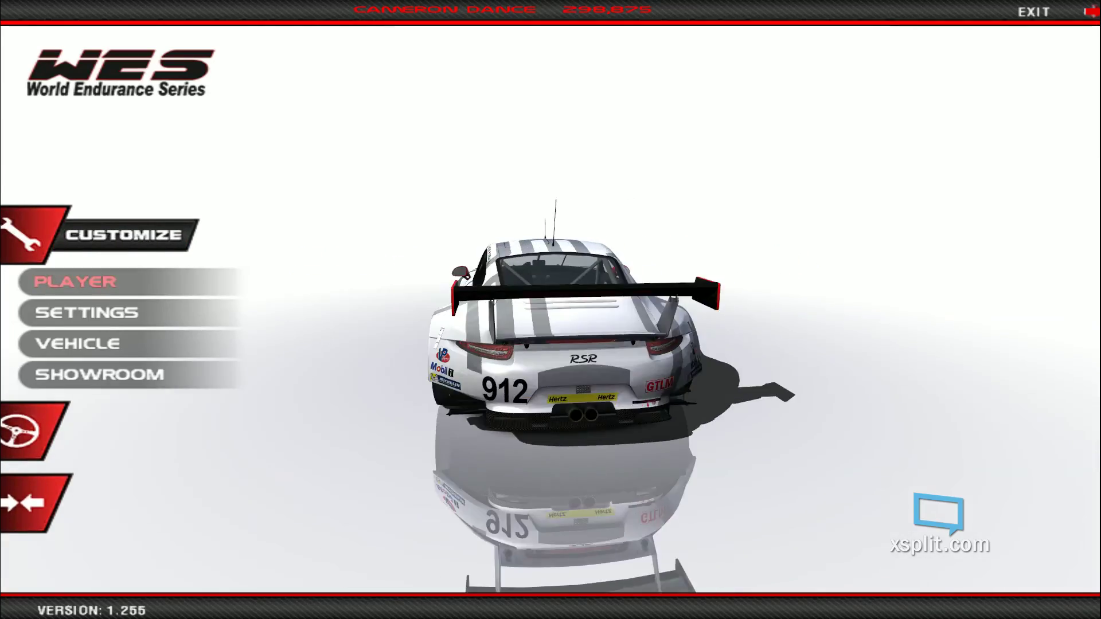
{"action": "left_click", "coordinate": [74, 282]}
{"action": "left_click", "coordinate": [339, 125]}
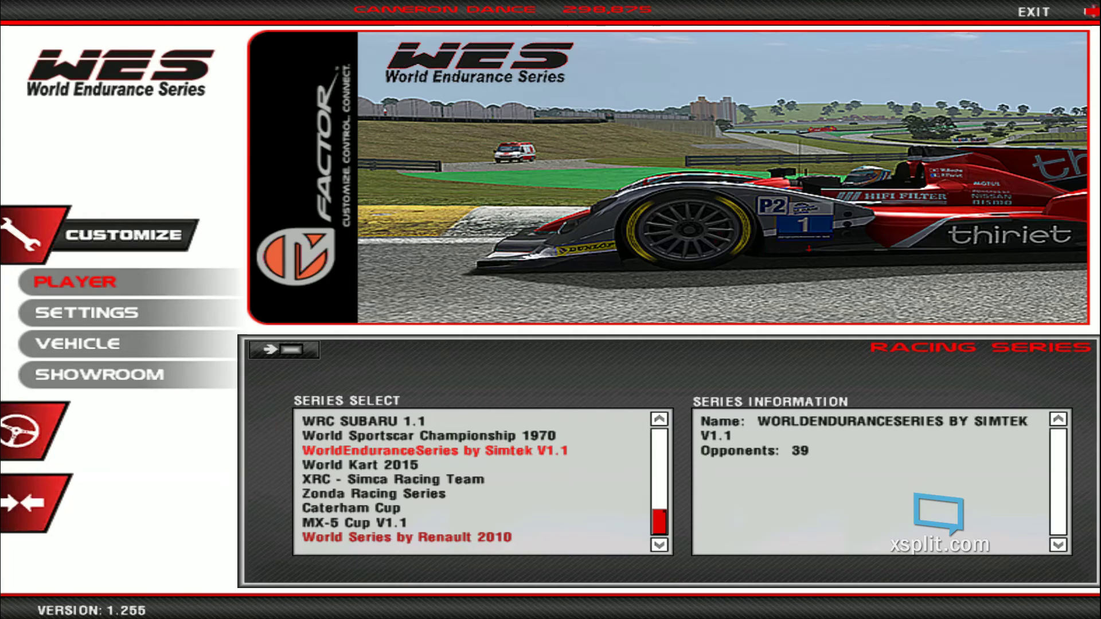
Step: Examine the list of installed racing series available for selection, from beginning to end
{"action": "scroll", "coordinate": [436, 480], "scroll_direction": "up", "scroll_amount": 10}
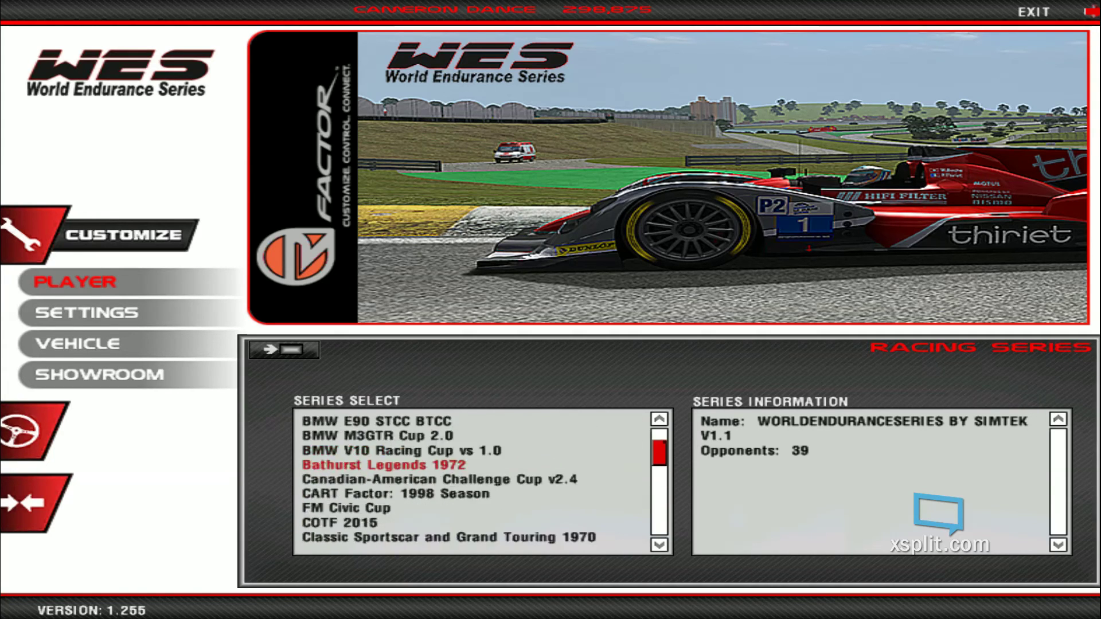
{"action": "scroll", "coordinate": [436, 480], "scroll_direction": "up", "scroll_amount": 5}
{"action": "scroll", "coordinate": [436, 480], "scroll_direction": "down", "scroll_amount": 15}
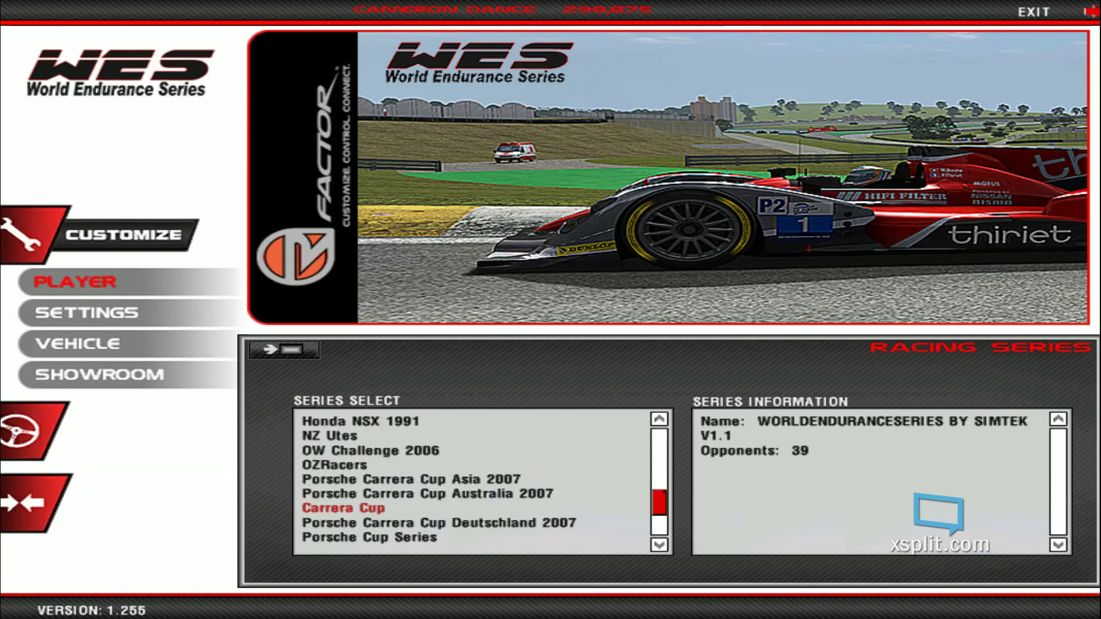
{"action": "scroll", "coordinate": [436, 479], "scroll_direction": "down", "scroll_amount": 5}
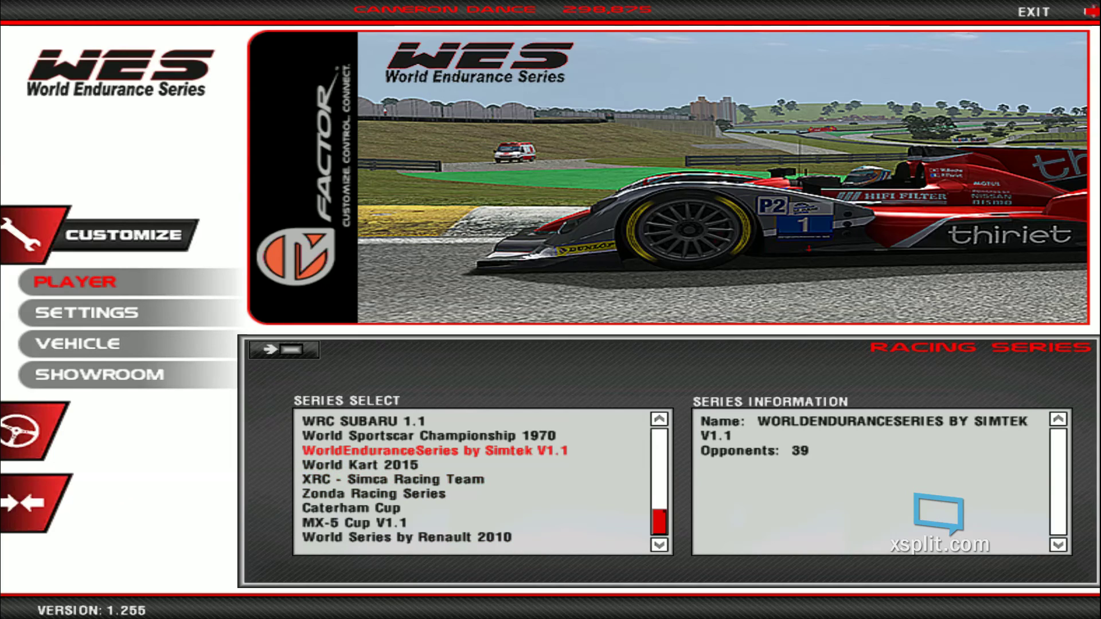
{"action": "scroll", "coordinate": [436, 479], "scroll_direction": "up", "scroll_amount": 9}
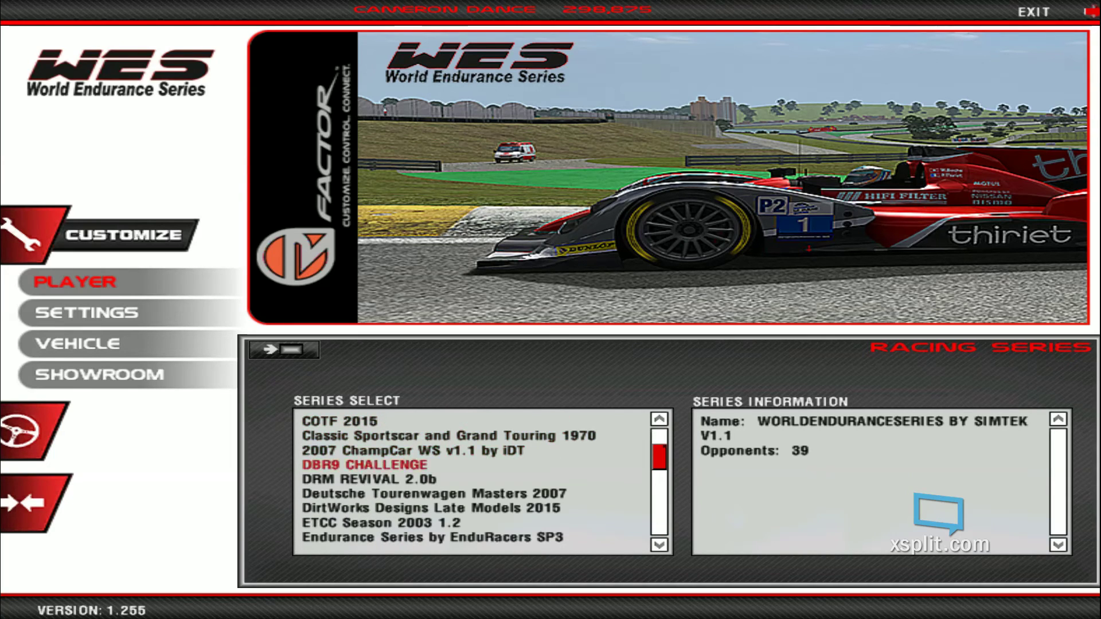
{"action": "scroll", "coordinate": [435, 479], "scroll_direction": "down", "scroll_amount": 6}
{"action": "scroll", "coordinate": [436, 479], "scroll_direction": "down", "scroll_amount": 12}
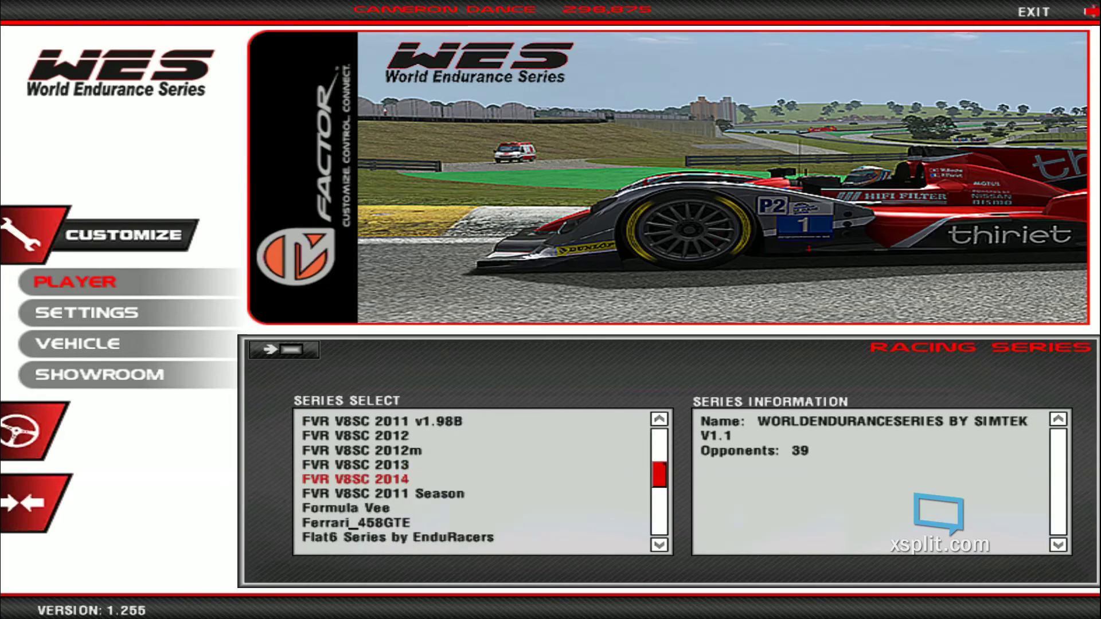
{"action": "scroll", "coordinate": [436, 479], "scroll_direction": "down", "scroll_amount": 10}
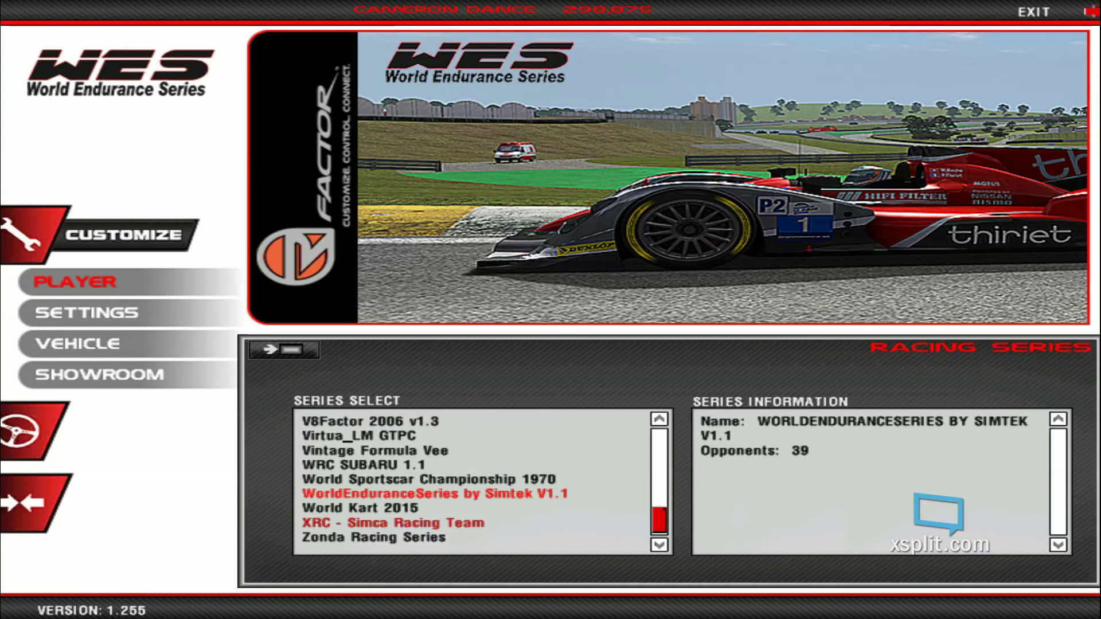
{"action": "scroll", "coordinate": [367, 499], "scroll_direction": "up", "scroll_amount": 15}
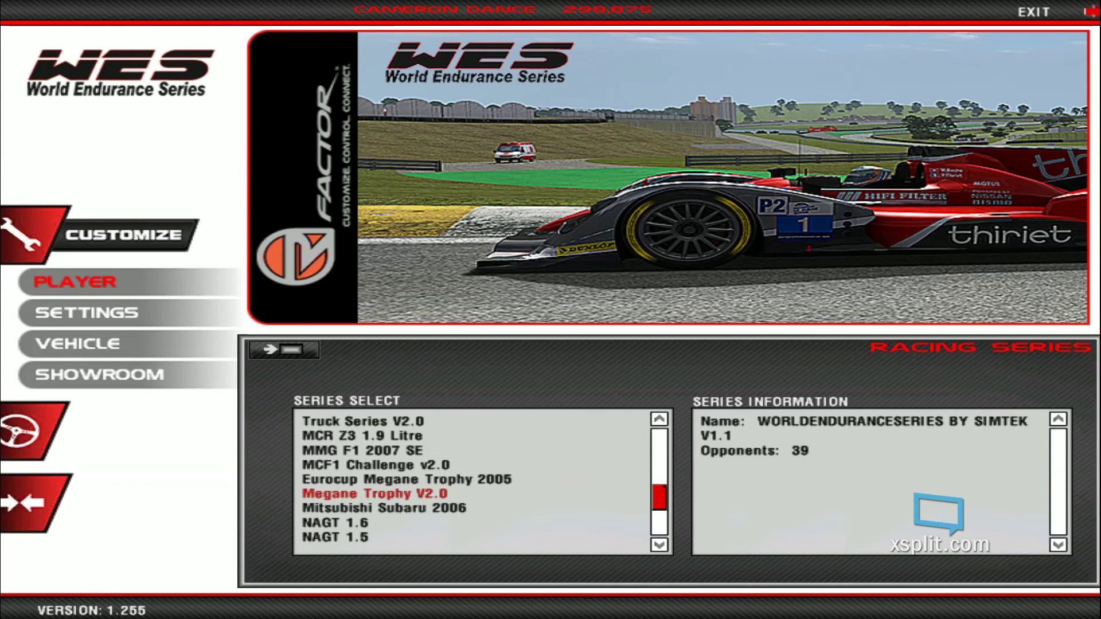
Step: Review the installed racing series back up to the Bathurst Legends 1972 entry, and return to WorldEnduranceSeries by Simtek V1.1
{"action": "scroll", "coordinate": [367, 493], "scroll_direction": "up", "scroll_amount": 8}
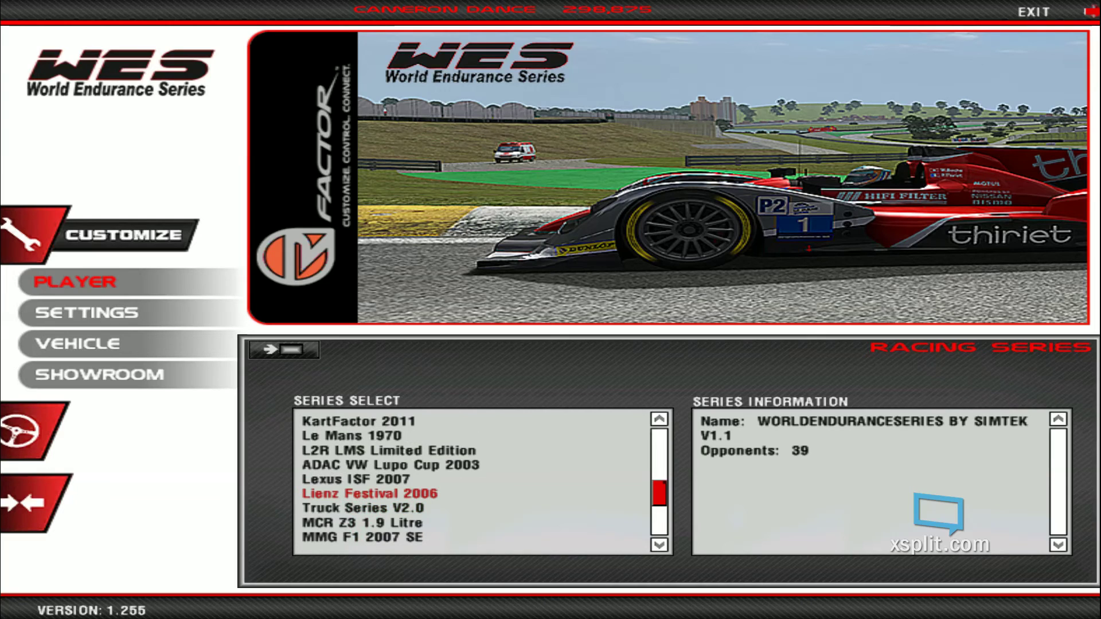
{"action": "scroll", "coordinate": [367, 493], "scroll_direction": "up", "scroll_amount": 2}
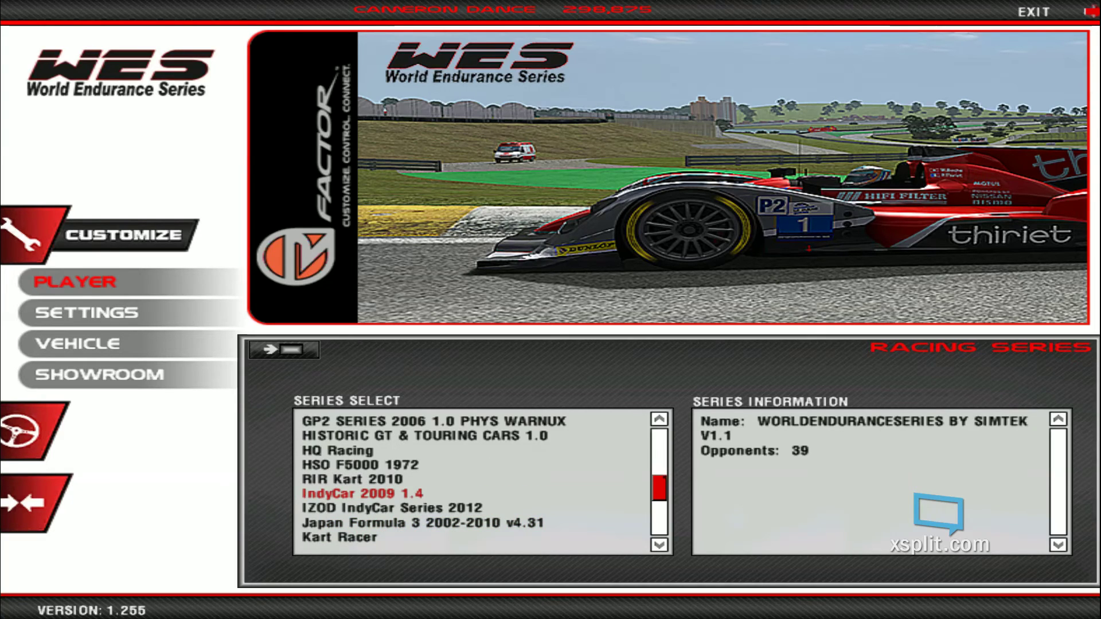
{"action": "scroll", "coordinate": [367, 493], "scroll_direction": "up", "scroll_amount": 20}
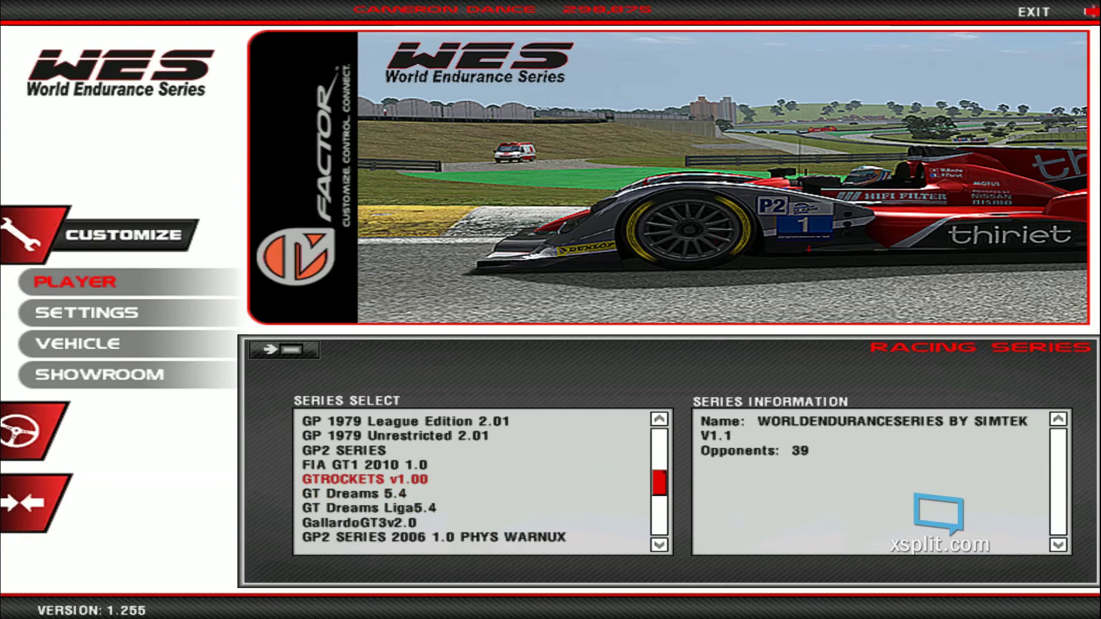
{"action": "scroll", "coordinate": [367, 476], "scroll_direction": "up", "scroll_amount": 11}
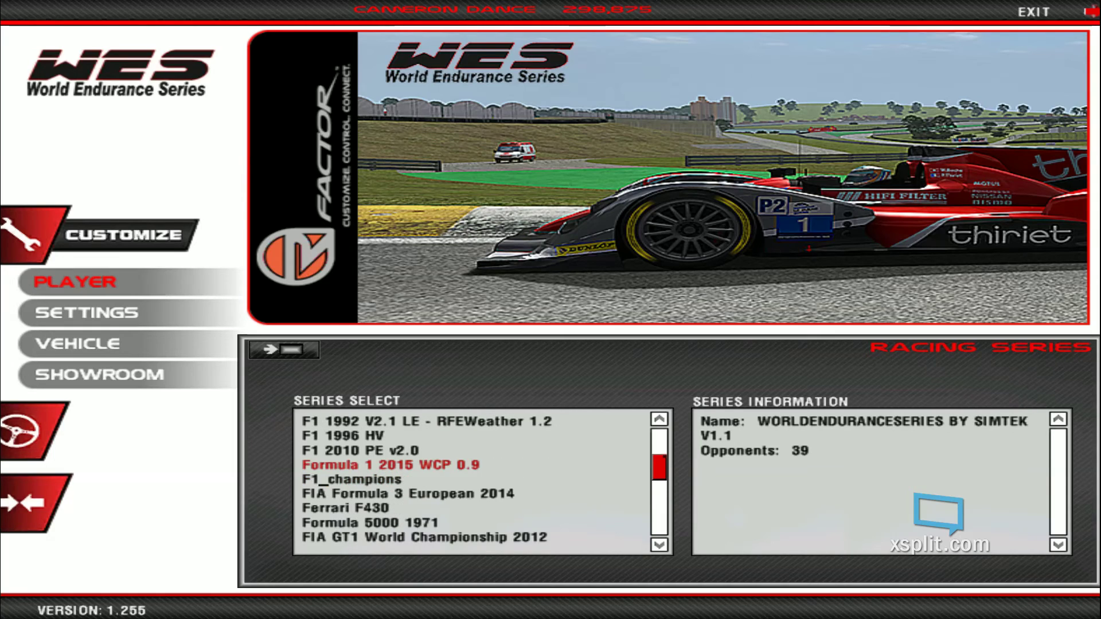
{"action": "scroll", "coordinate": [367, 476], "scroll_direction": "up", "scroll_amount": 7}
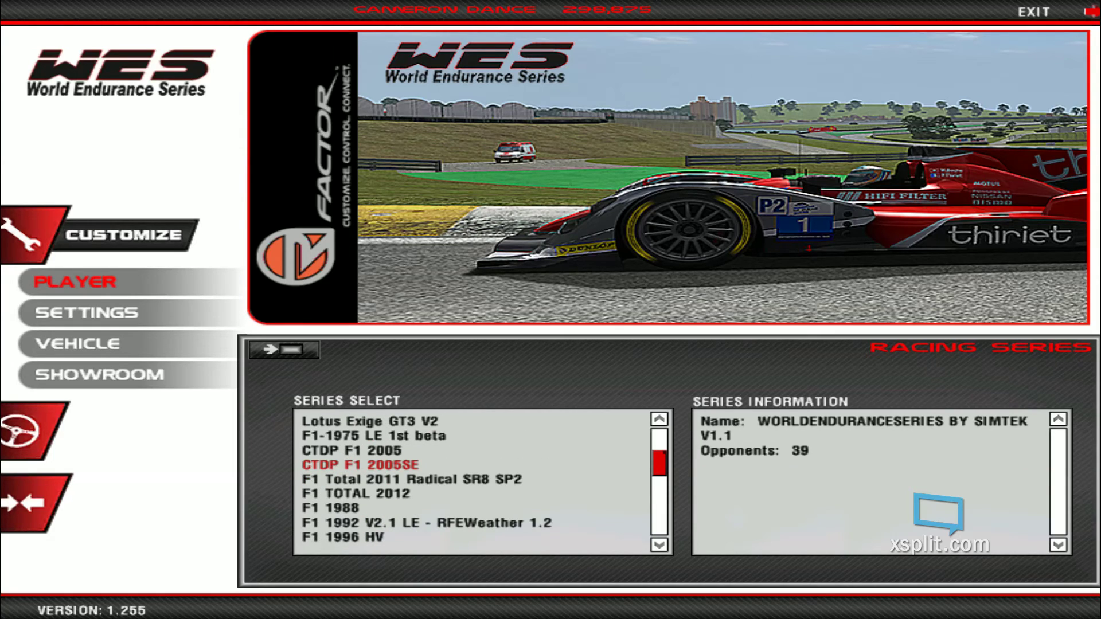
{"action": "scroll", "coordinate": [367, 465], "scroll_direction": "up", "scroll_amount": 2}
{"action": "scroll", "coordinate": [367, 464], "scroll_direction": "up", "scroll_amount": 7}
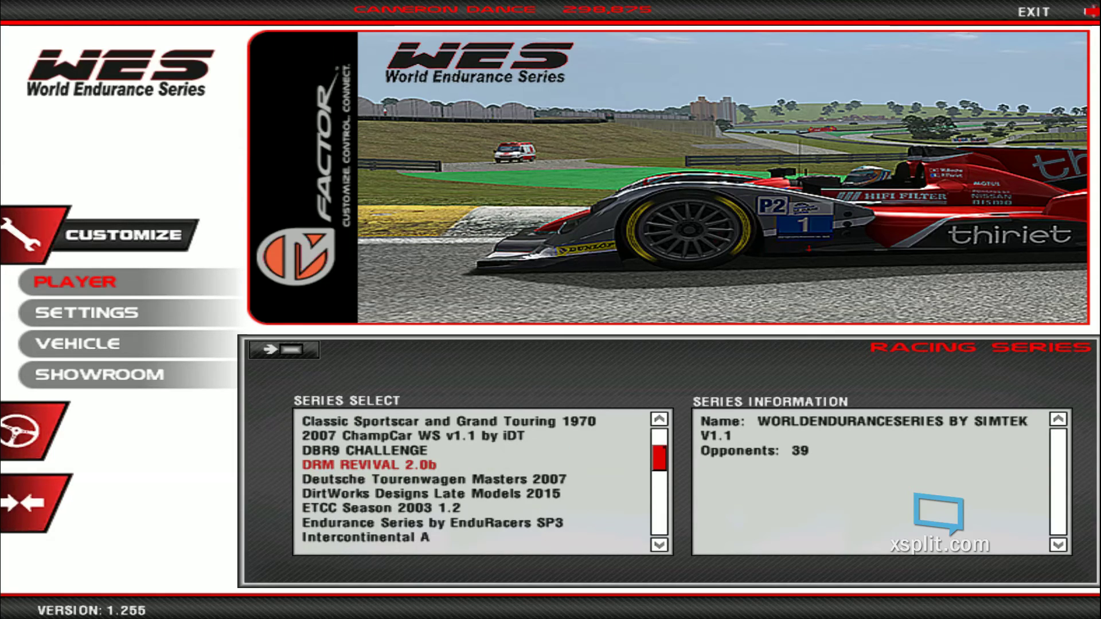
{"action": "scroll", "coordinate": [367, 459], "scroll_direction": "up", "scroll_amount": 18}
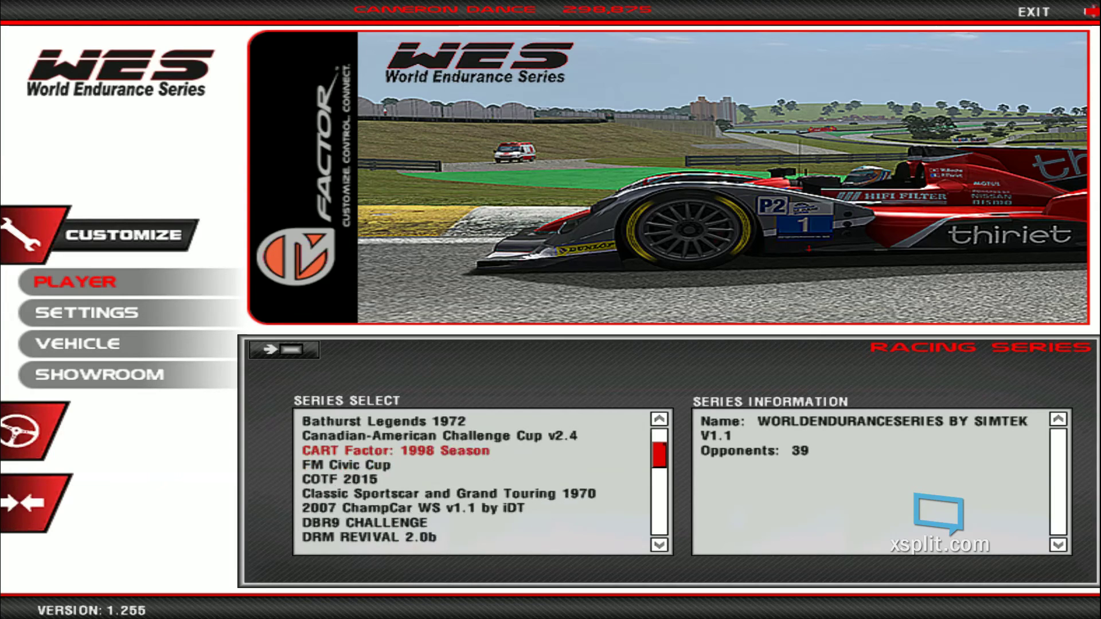
{"action": "scroll", "coordinate": [367, 464], "scroll_direction": "down", "scroll_amount": 20}
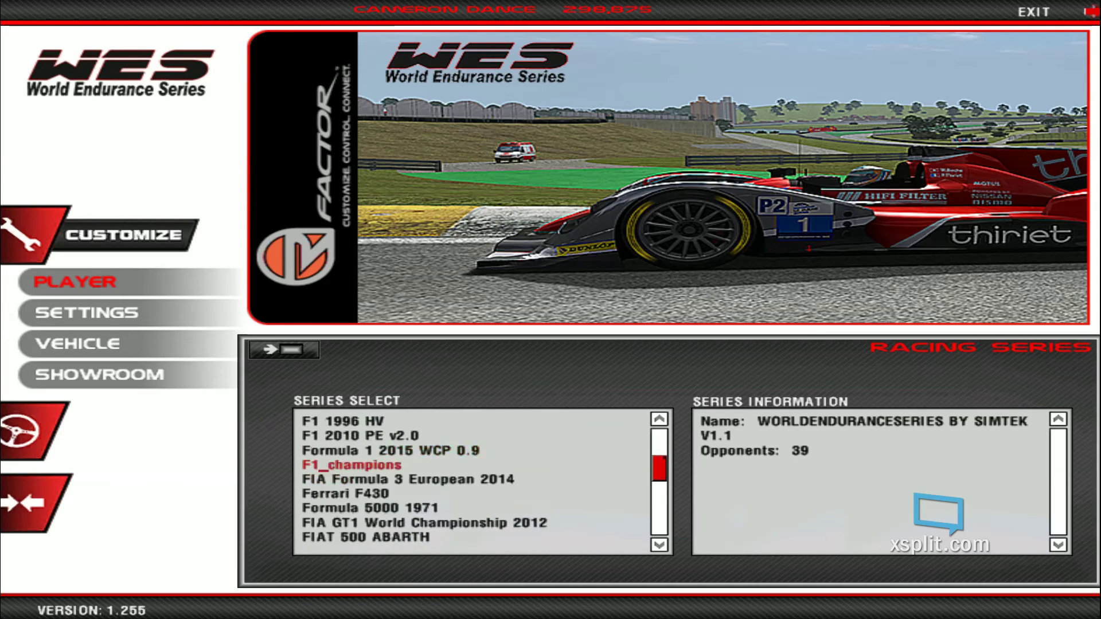
{"action": "scroll", "coordinate": [367, 494], "scroll_direction": "down", "scroll_amount": 12}
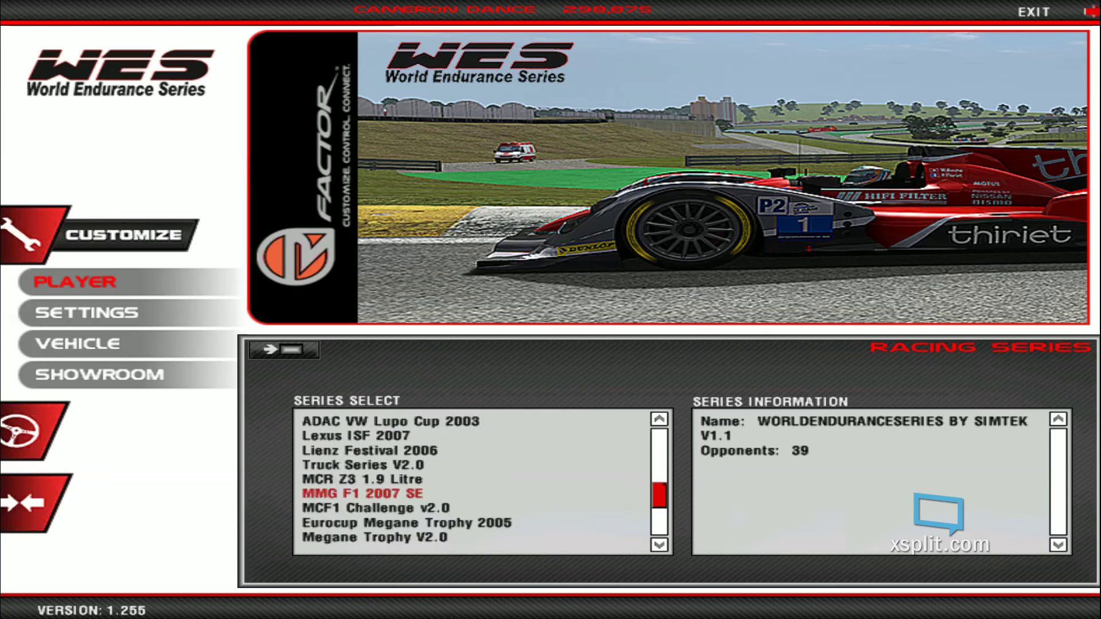
{"action": "scroll", "coordinate": [367, 516], "scroll_direction": "down", "scroll_amount": 15}
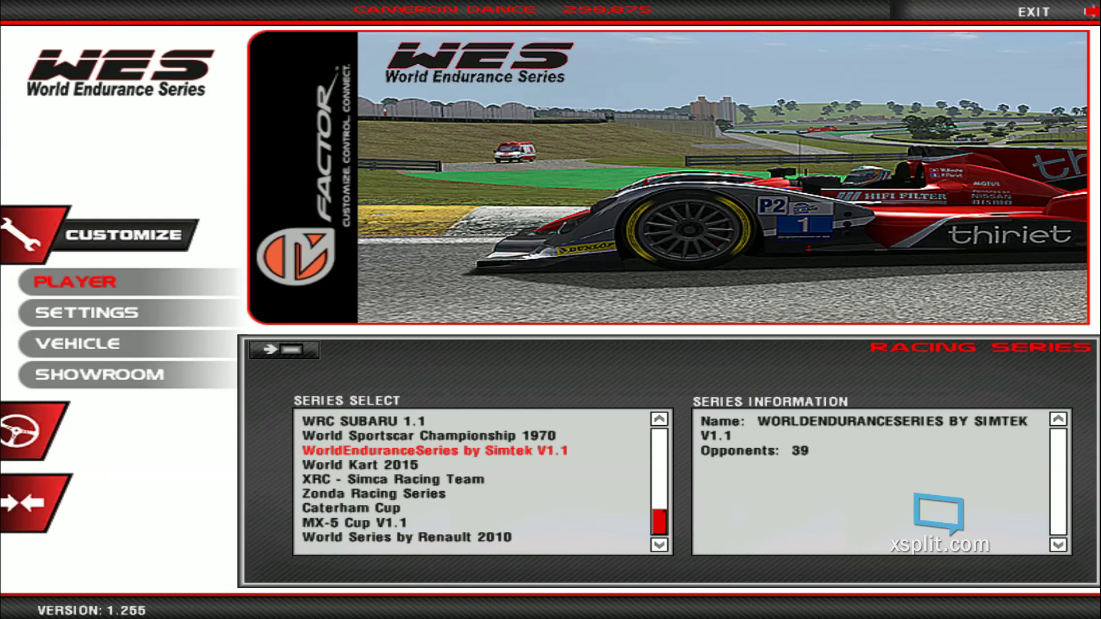
Step: Exit the game, switch to File Explorer, and open the rFactor folder on the 1 TB HDD (E:) drive
{"action": "left_click", "coordinate": [1034, 12]}
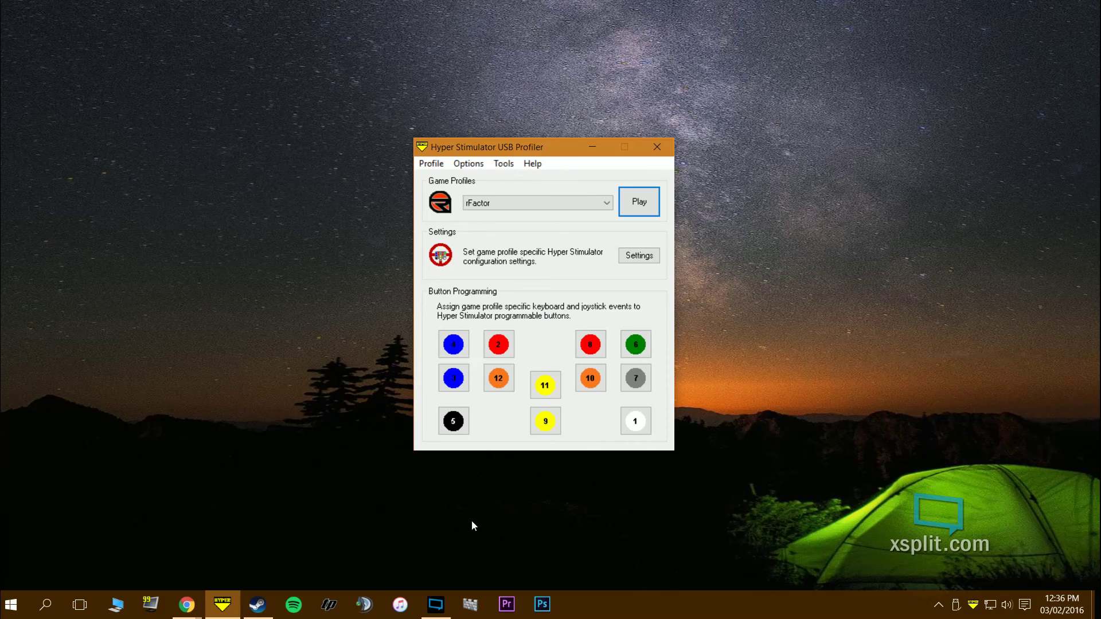
{"action": "left_click", "coordinate": [123, 605]}
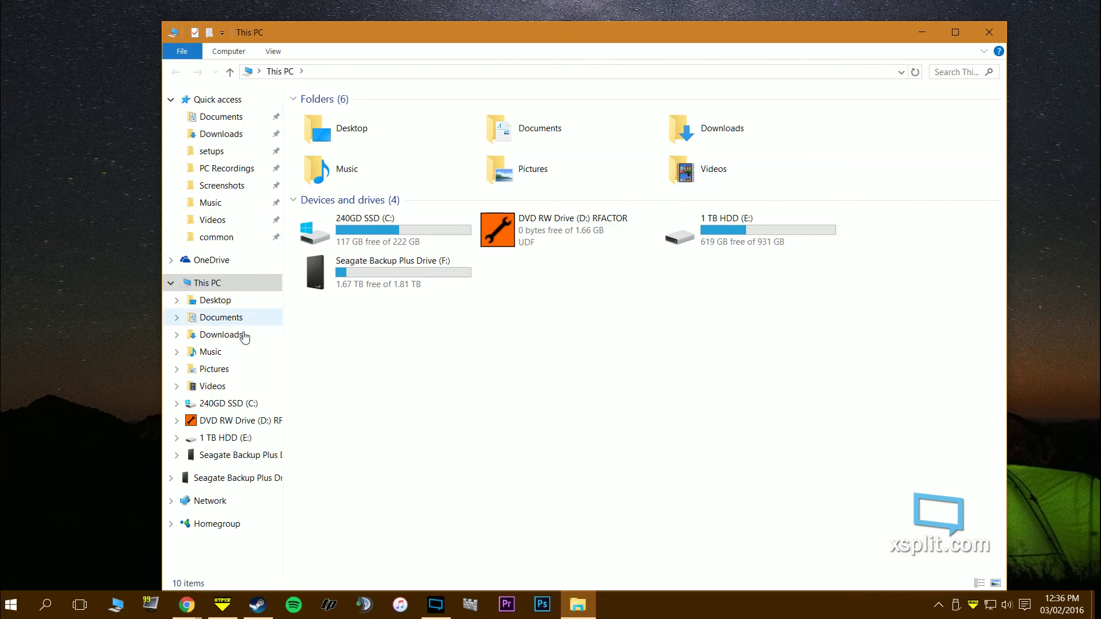
{"action": "double_click", "coordinate": [713, 246]}
{"action": "double_click", "coordinate": [630, 148]}
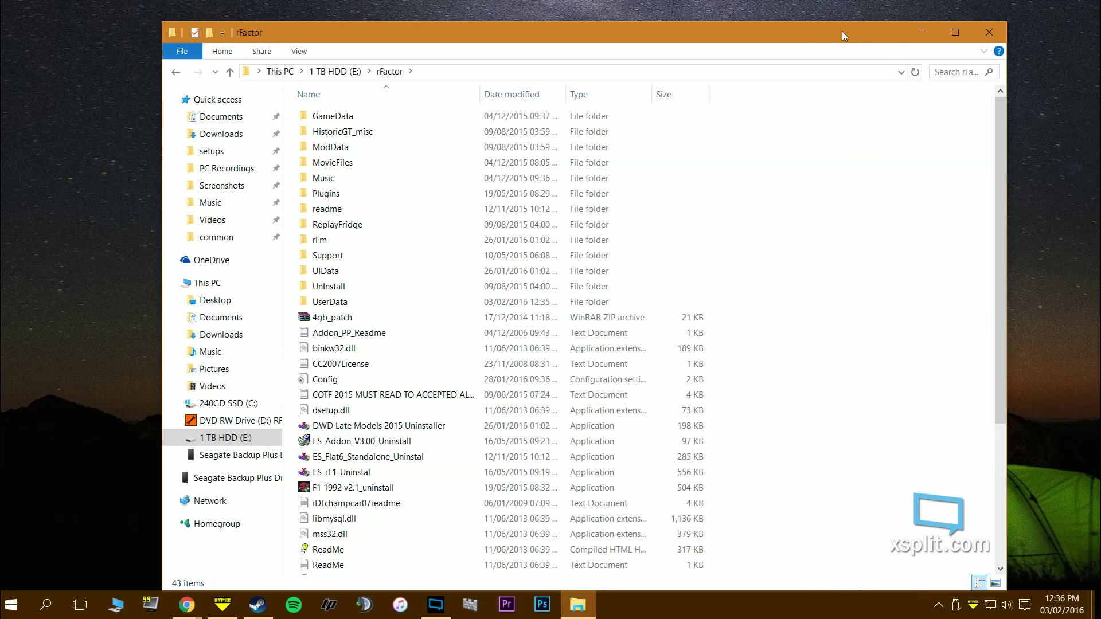
{"action": "key", "text": "alt+Tab"}
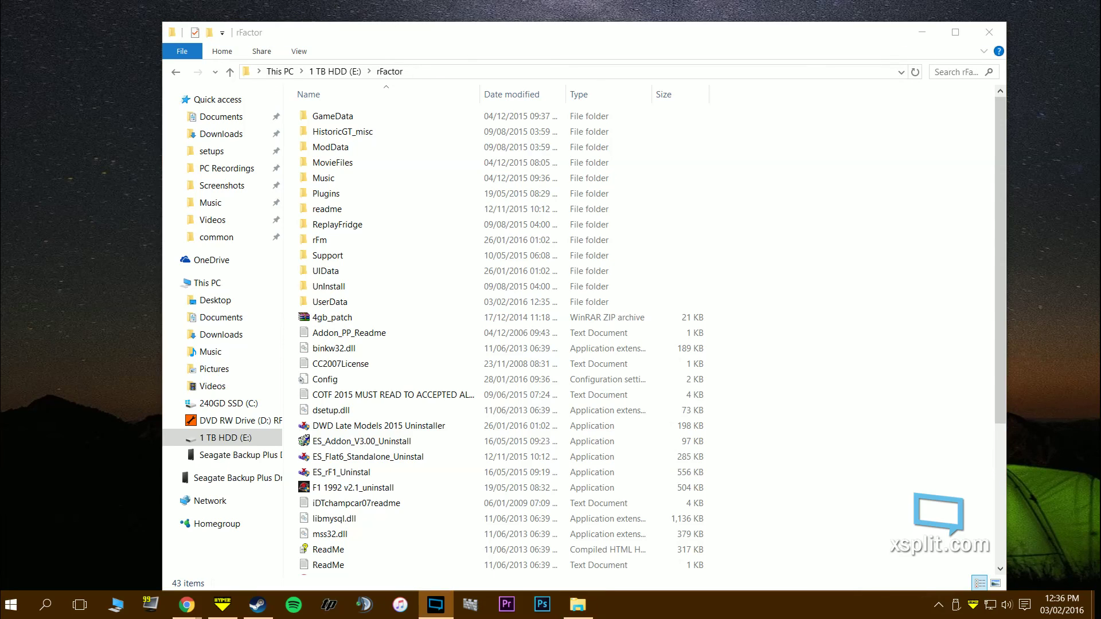